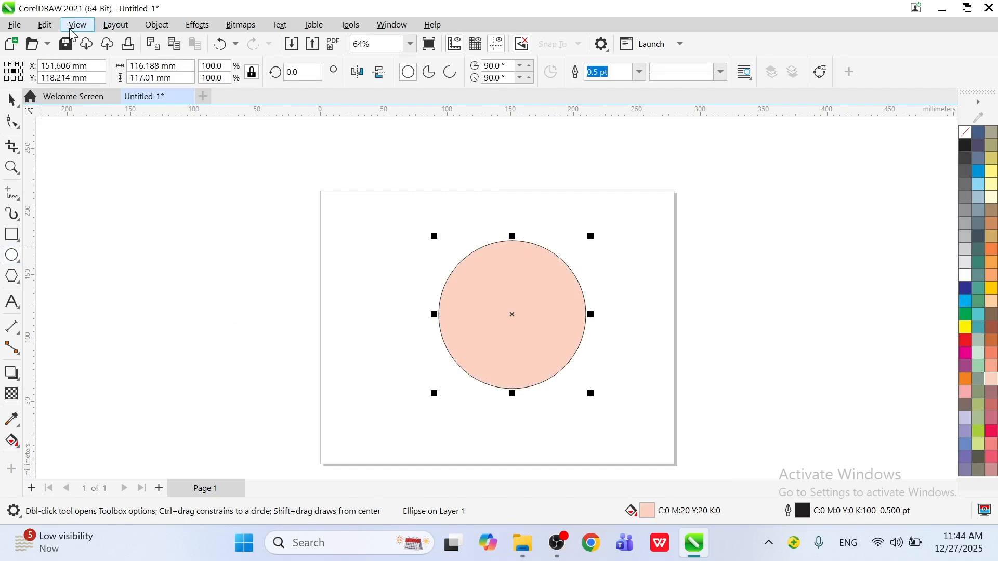
# Insert three pages after page 1, check page 1, and undo the insertion.
pyautogui.click(108, 27)
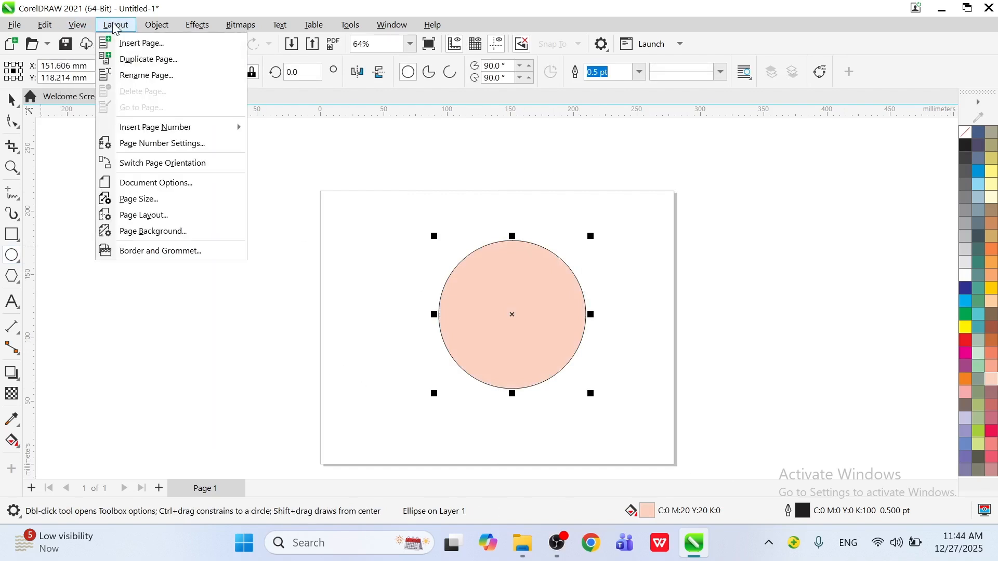
pyautogui.click(141, 43)
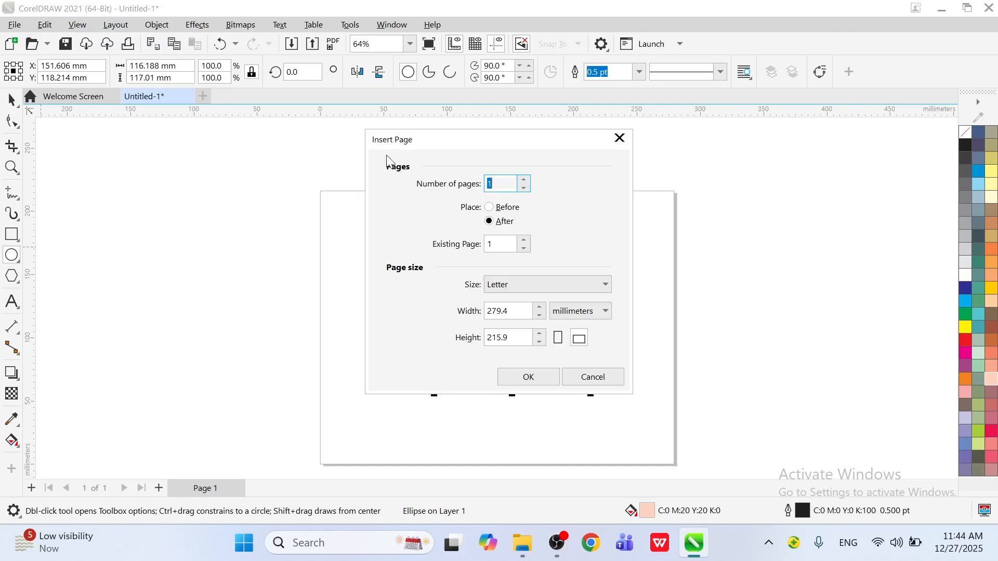
pyautogui.moveTo(503, 140); pyautogui.dragTo(276, 130)
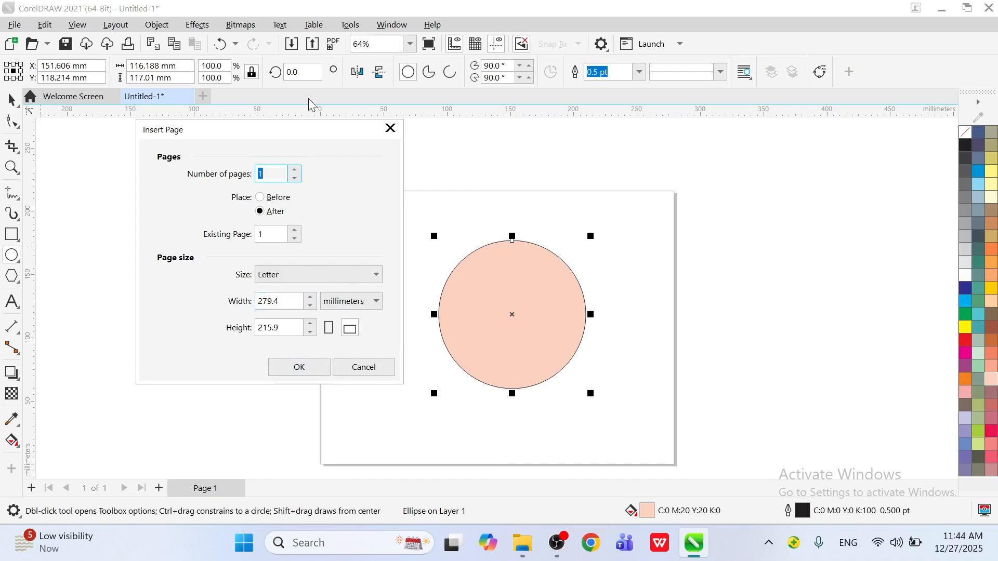
pyautogui.click(275, 174)
pyautogui.moveTo(246, 134); pyautogui.dragTo(202, 107)
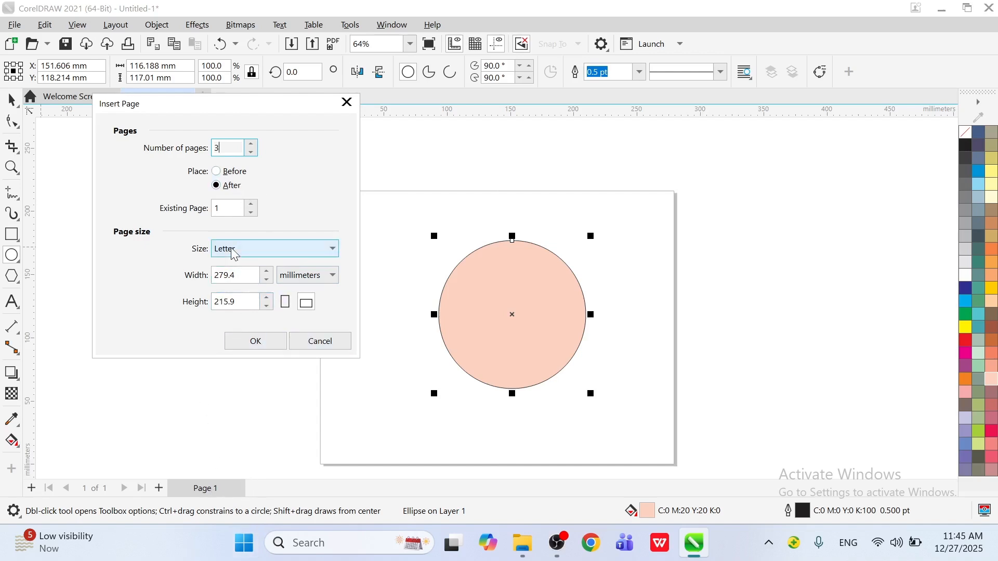
pyautogui.click(255, 341)
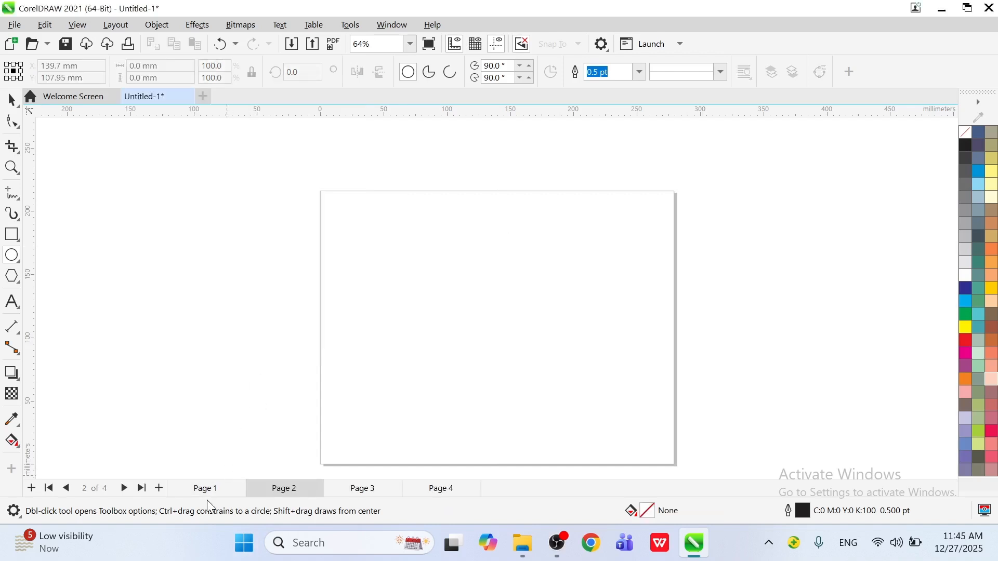
pyautogui.click(211, 490)
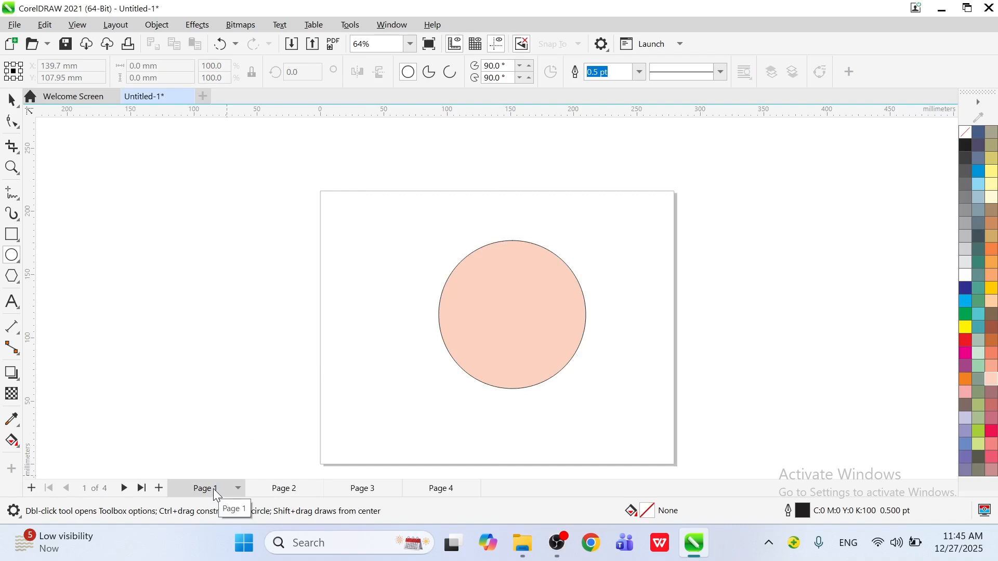
pyautogui.click(221, 44)
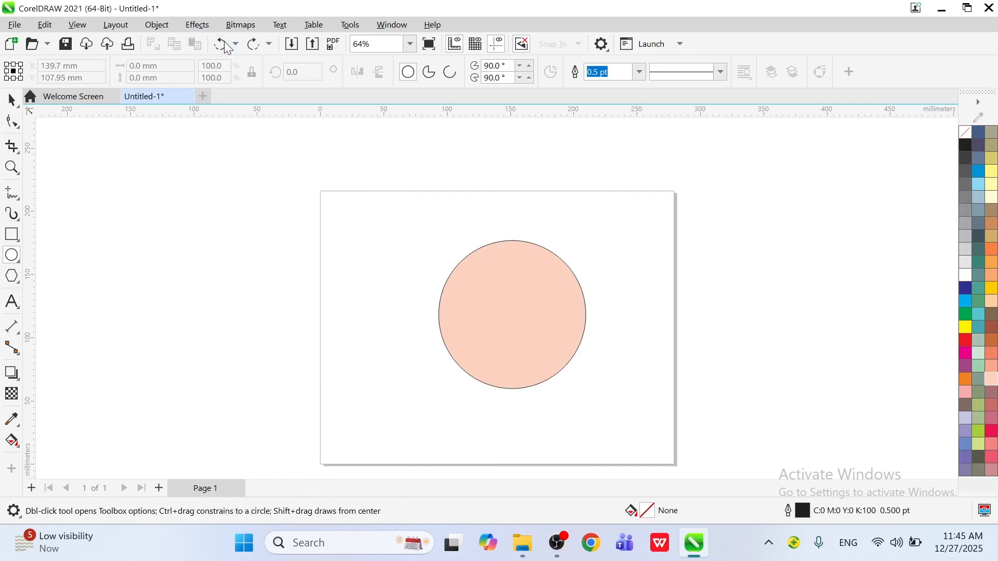
# Insert one page before page 1, check both pages, and undo the insertion.
pyautogui.click(116, 24)
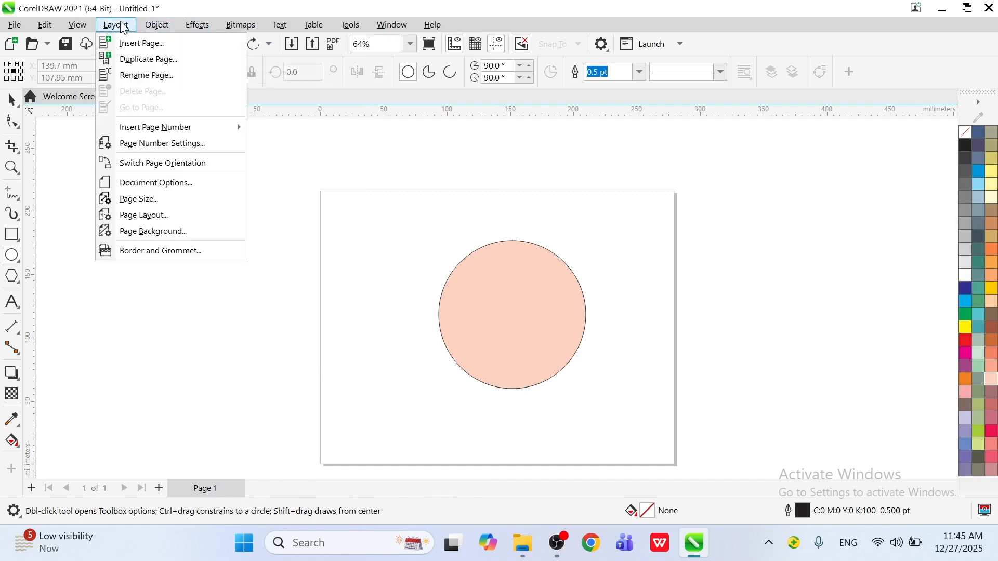
pyautogui.click(147, 43)
pyautogui.click(500, 207)
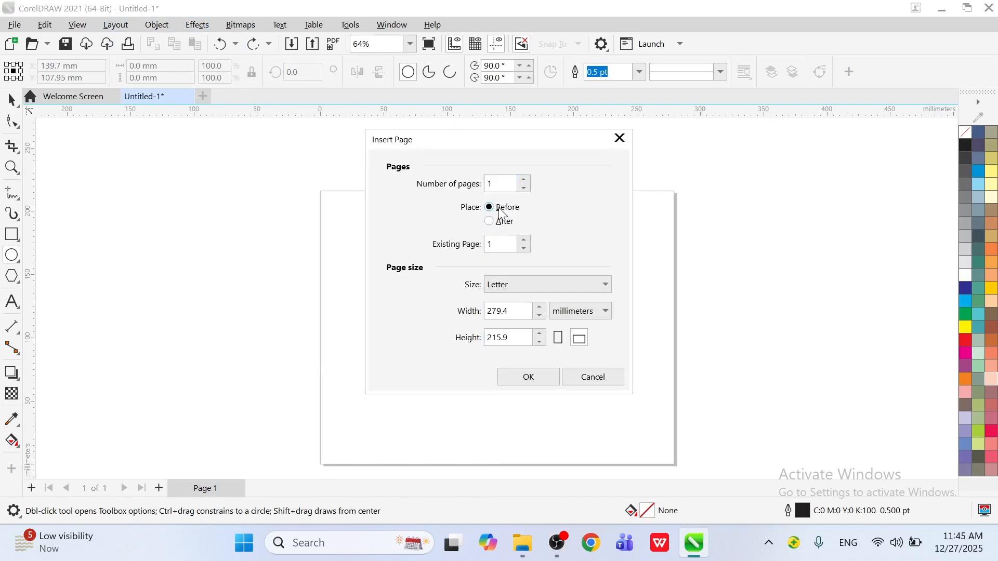
pyautogui.click(529, 378)
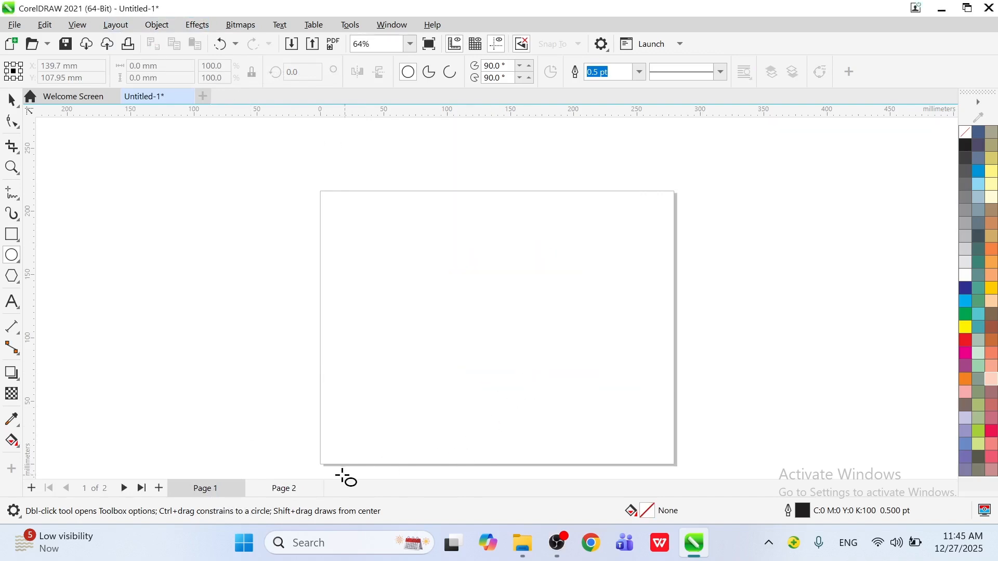
pyautogui.click(297, 489)
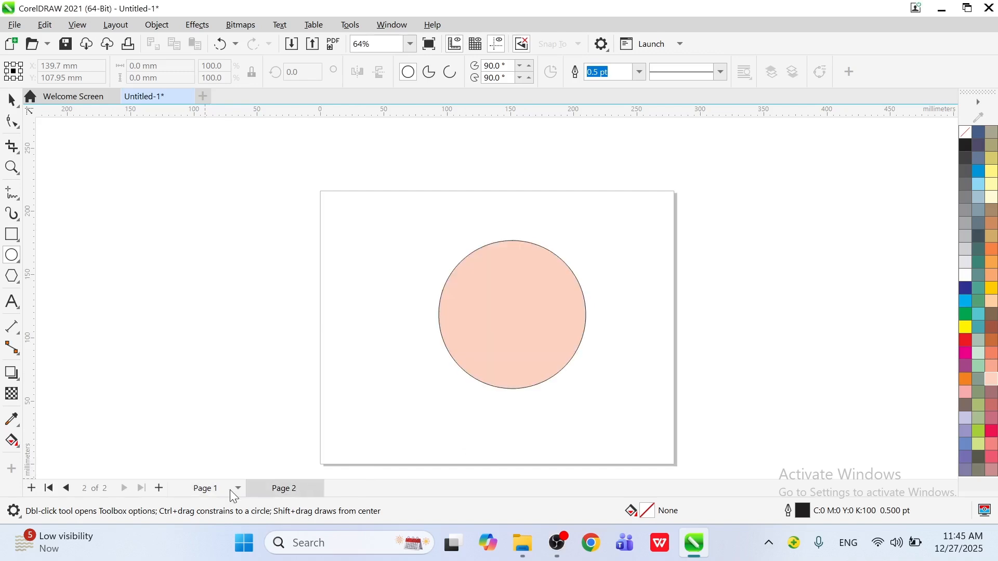
pyautogui.click(220, 489)
pyautogui.click(218, 45)
pyautogui.click(219, 44)
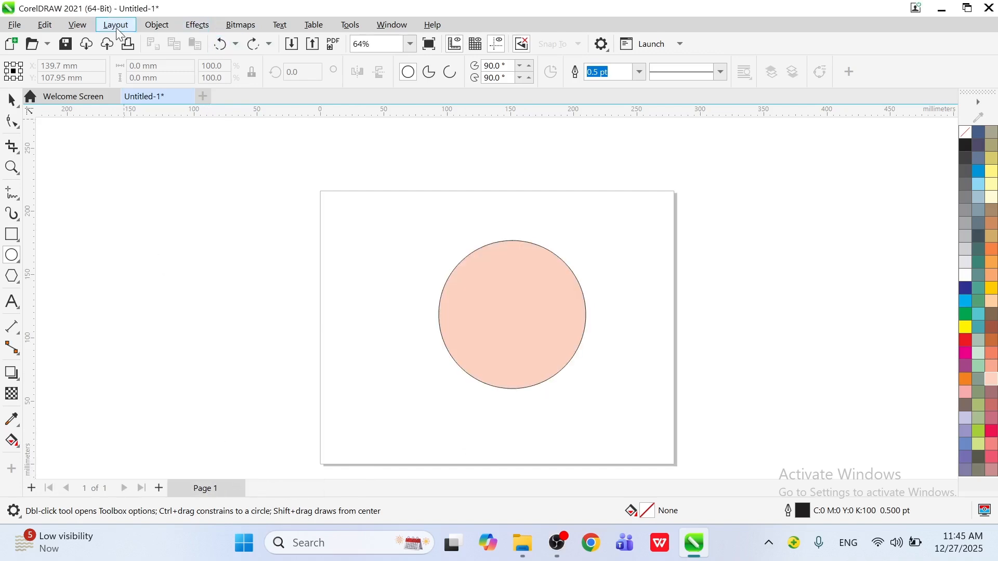
# Start a new page insertion with three pages placed before page 1.
pyautogui.click(113, 25)
pyautogui.click(136, 41)
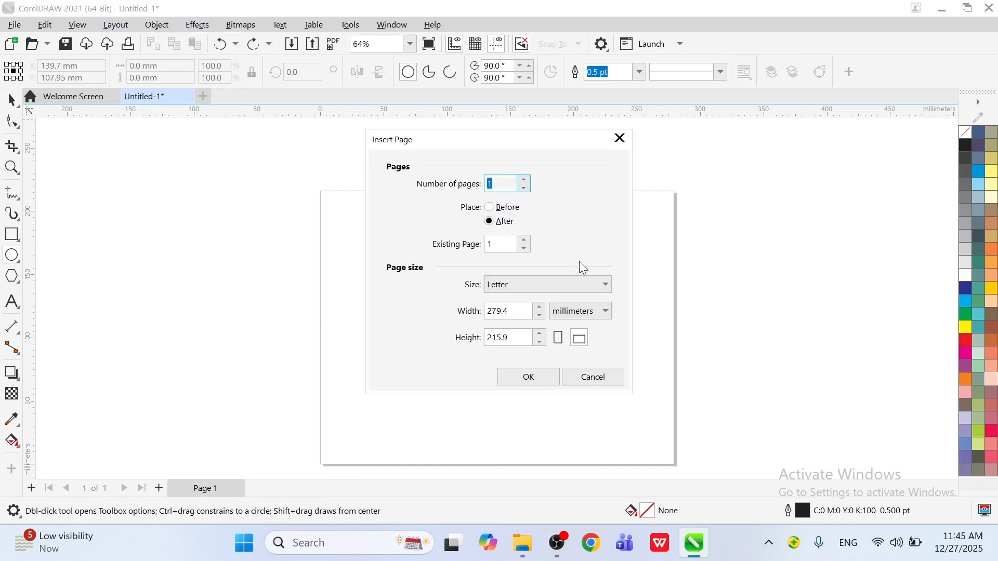
pyautogui.click(527, 245)
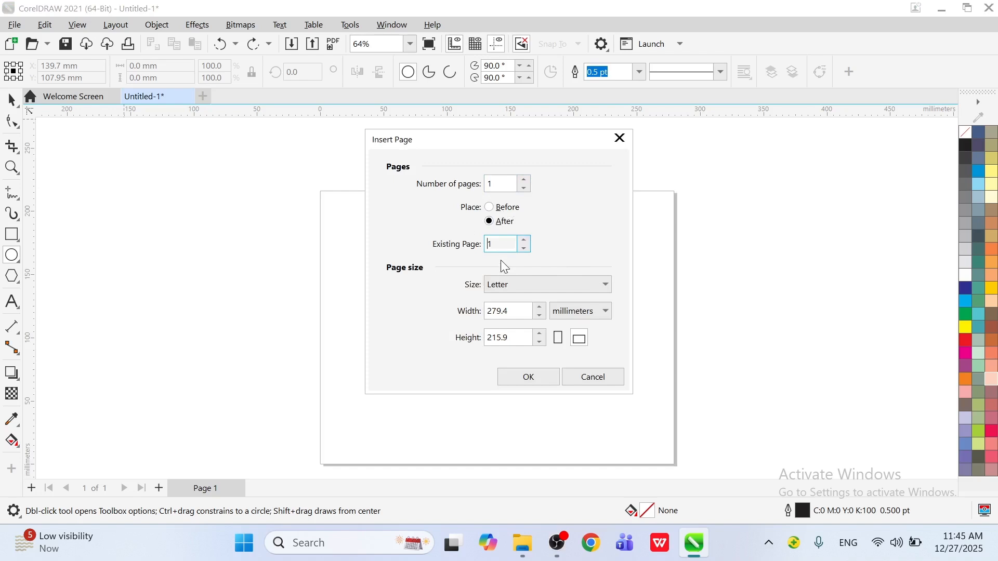
pyautogui.click(539, 283)
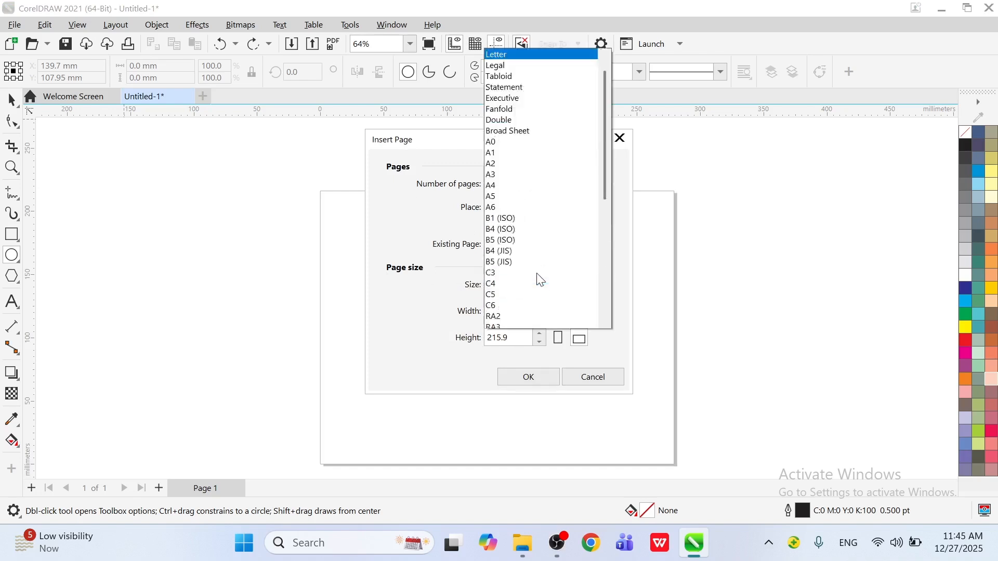
pyautogui.scroll(-4, 540, 234)
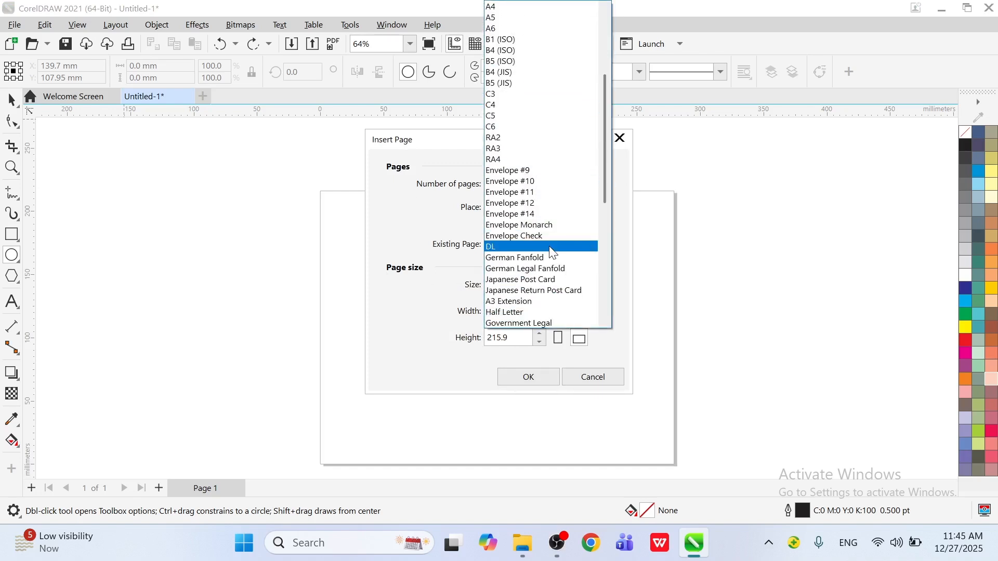
pyautogui.scroll(5, 549, 245)
pyautogui.click(429, 211)
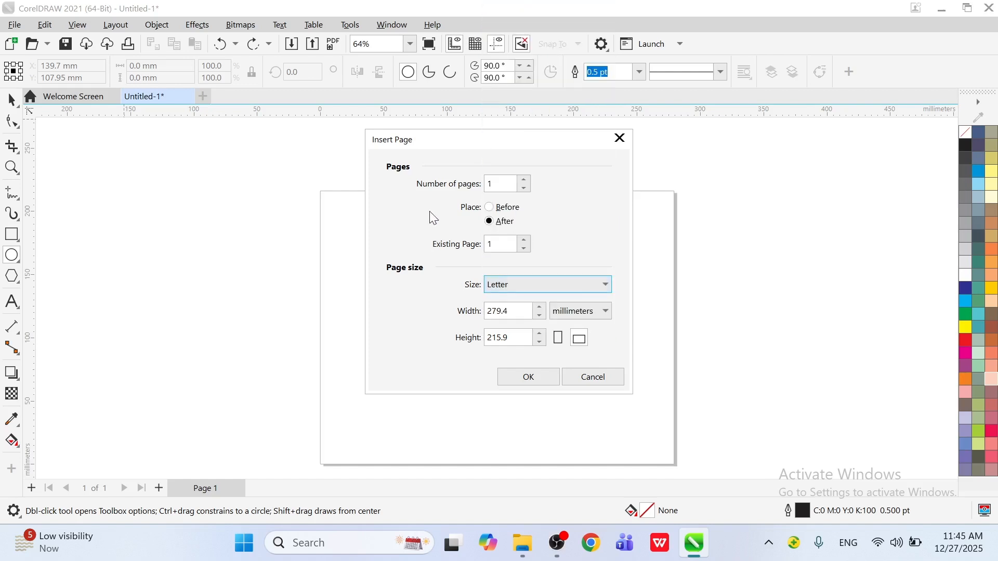
pyautogui.click(515, 209)
pyautogui.click(524, 179)
pyautogui.click(524, 179)
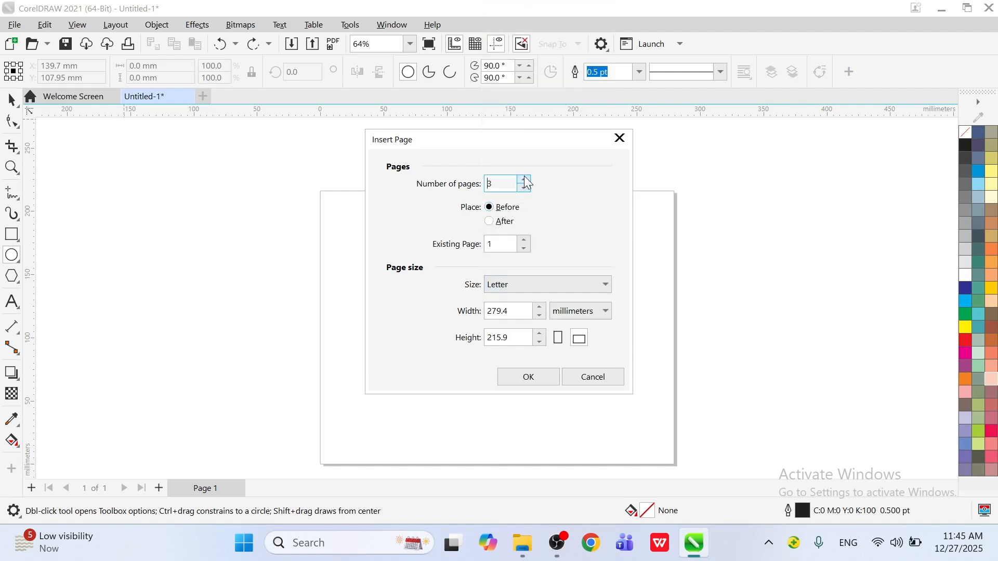
# Set the paper size of the pages being inserted to A4.
pyautogui.click(524, 281)
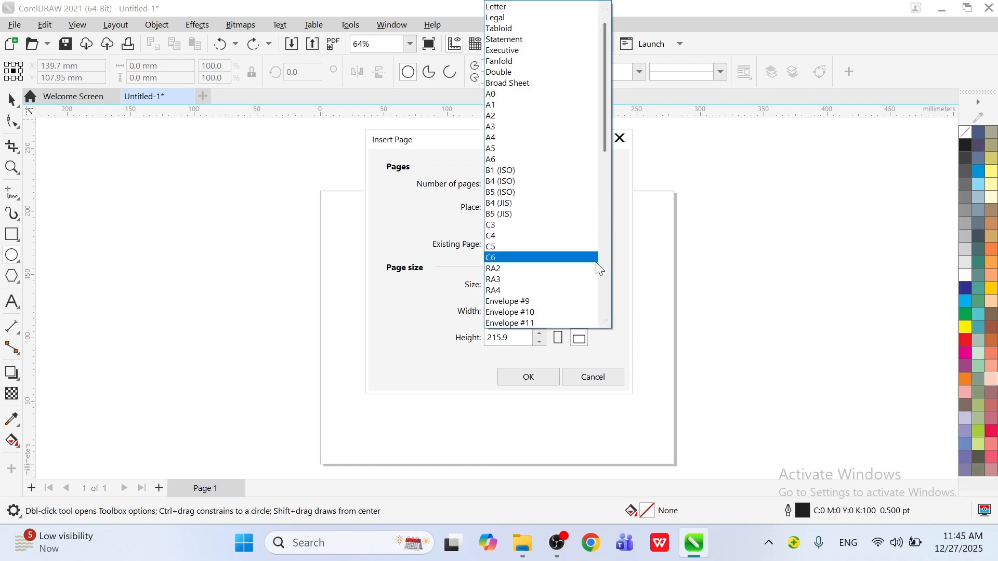
pyautogui.click(423, 273)
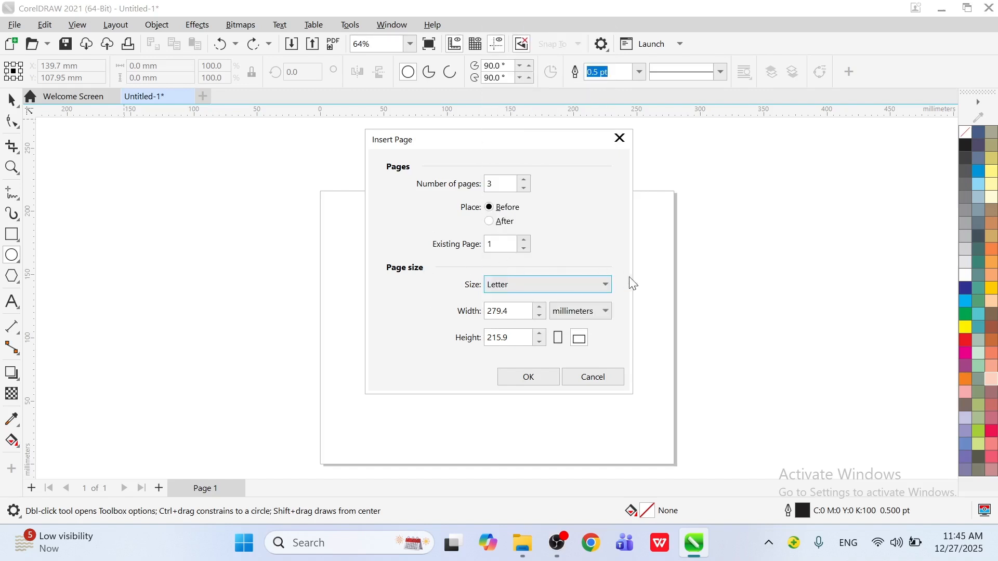
pyautogui.click(565, 289)
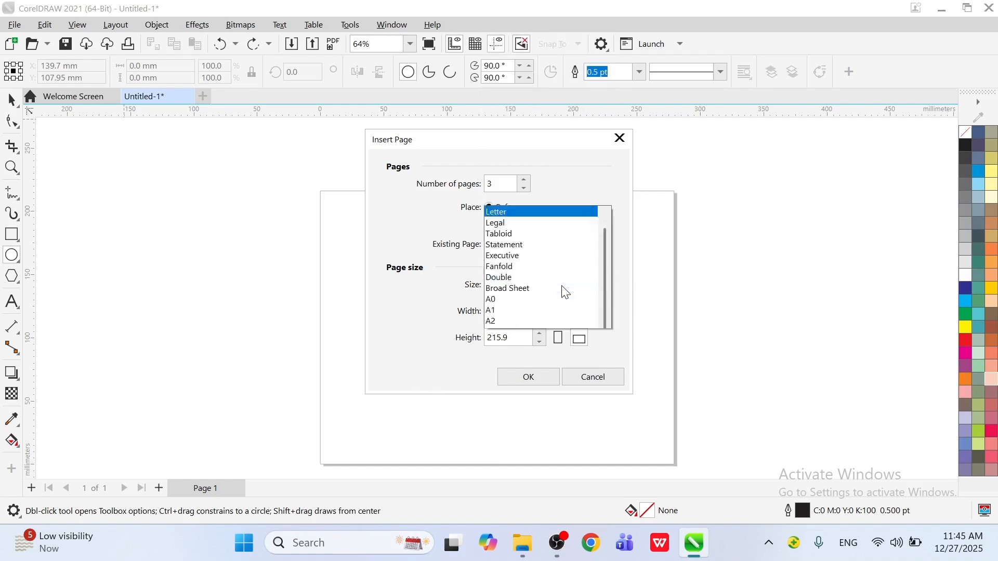
pyautogui.scroll(-1, 565, 292)
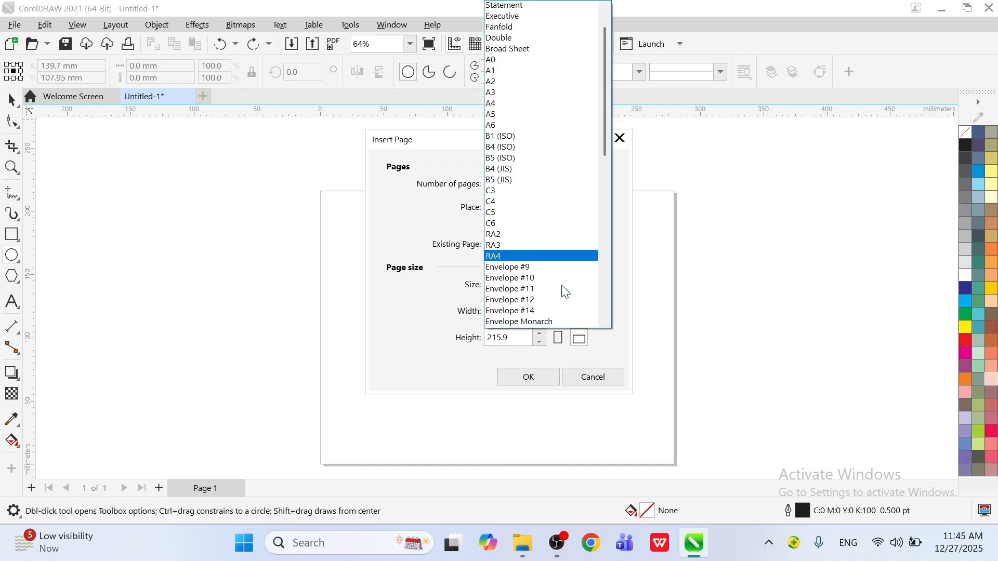
pyautogui.scroll(2, 565, 293)
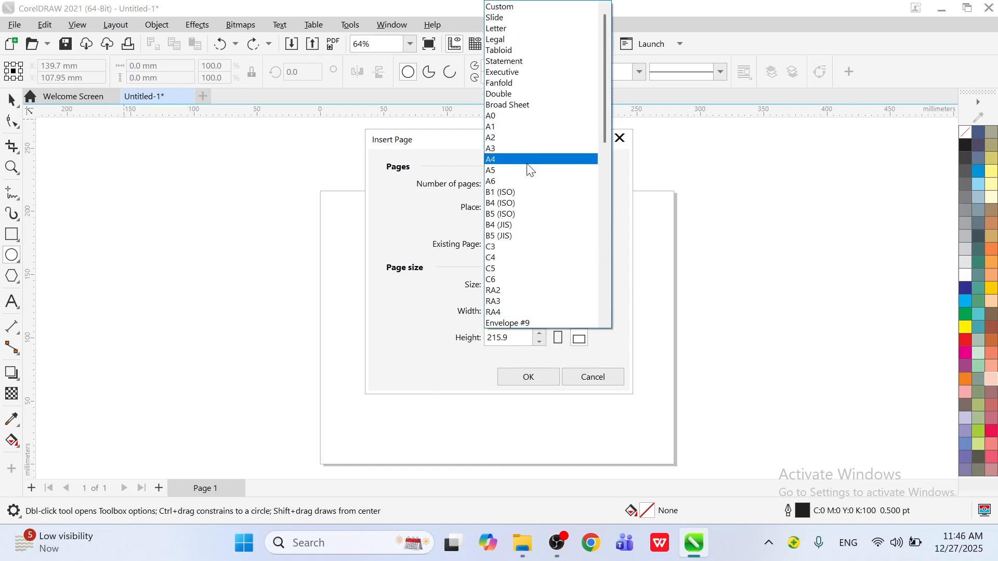
pyautogui.click(528, 165)
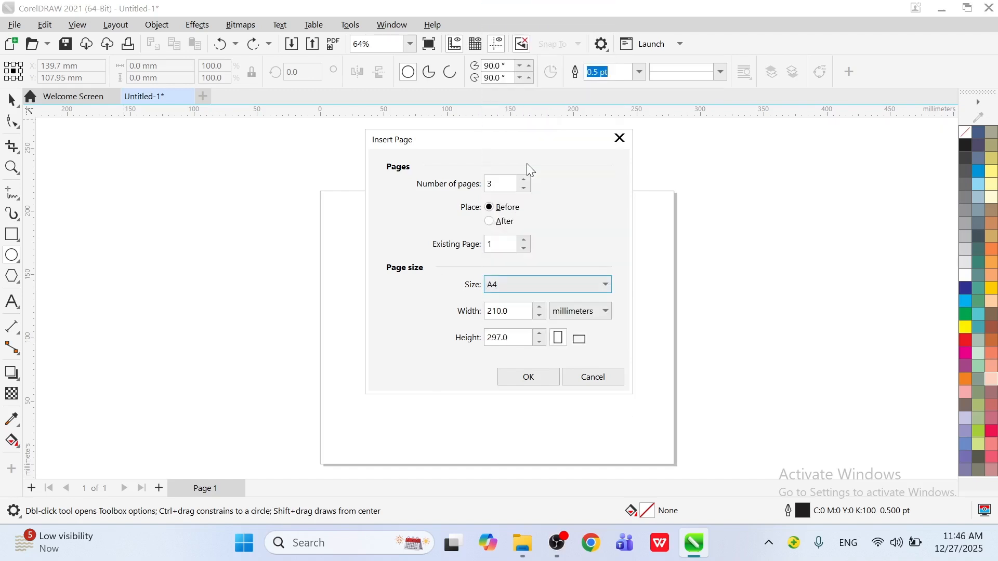
# Try the Envelope #14 size for the inserted pages and return the size to A4.
pyautogui.click(529, 283)
pyautogui.click(528, 227)
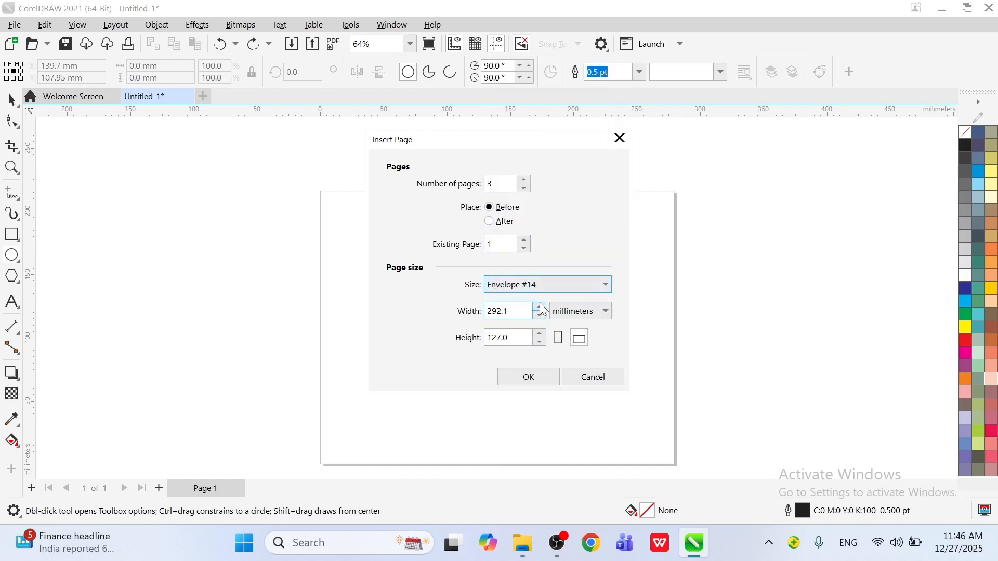
pyautogui.click(557, 285)
pyautogui.scroll(7, 557, 282)
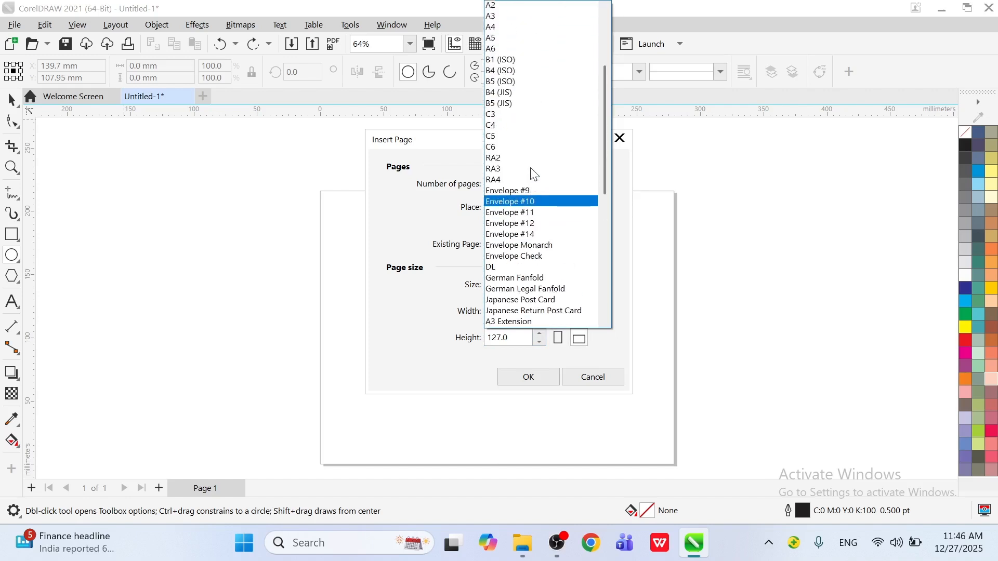
pyautogui.scroll(2, 534, 173)
pyautogui.click(516, 95)
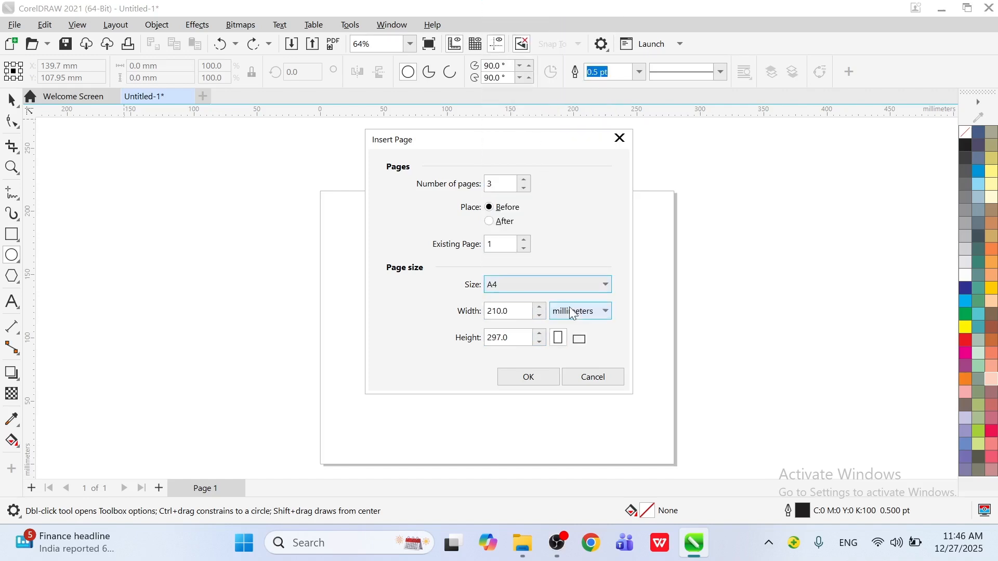
pyautogui.click(572, 286)
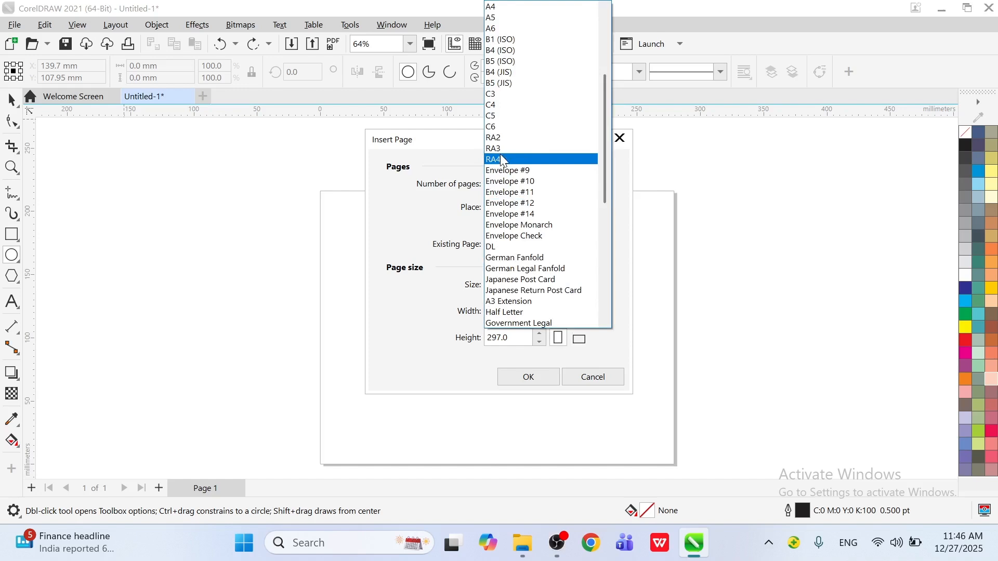
pyautogui.click(423, 288)
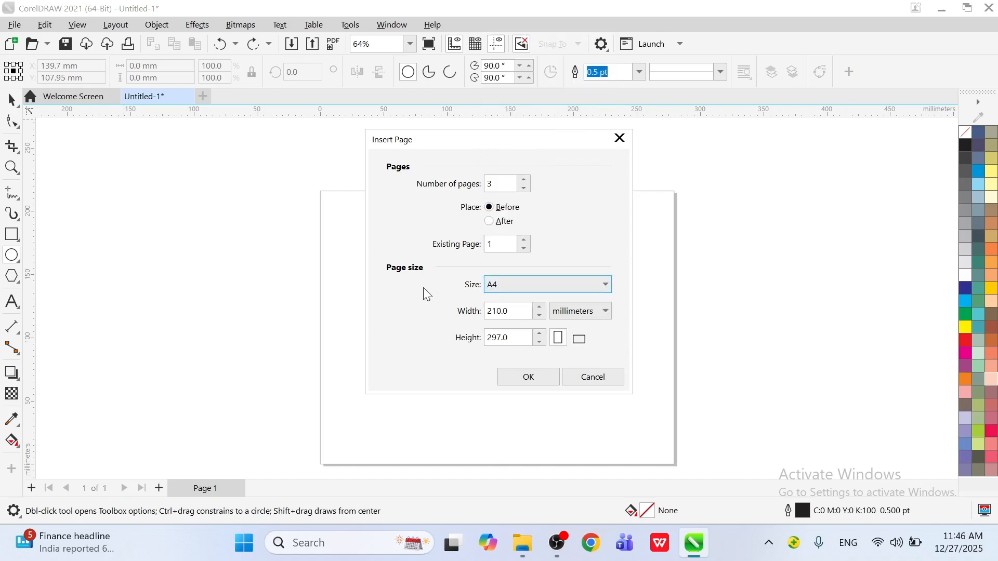
# Try picas, points as the unit for the page dimensions and set it to inches.
pyautogui.click(574, 315)
pyautogui.click(571, 347)
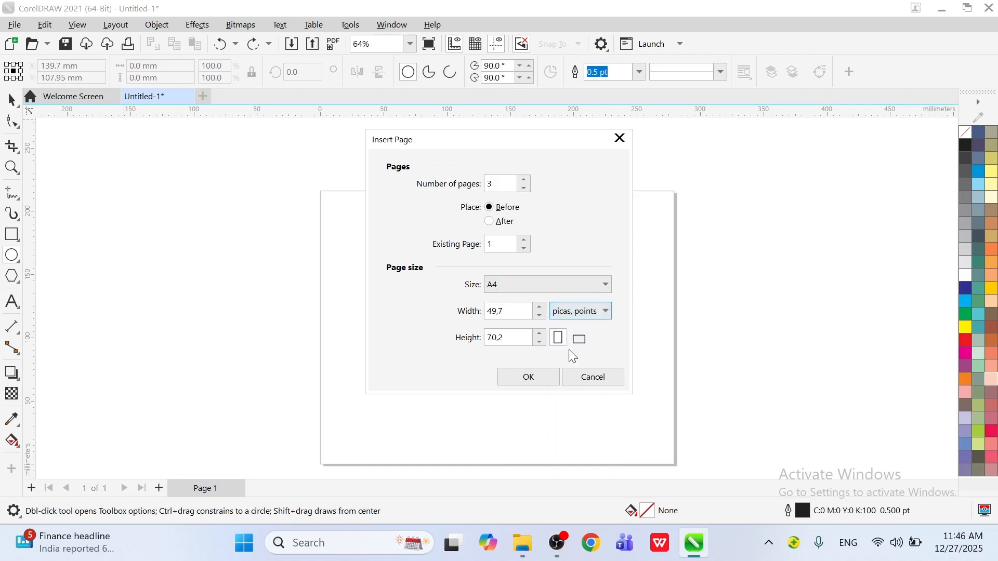
pyautogui.click(574, 315)
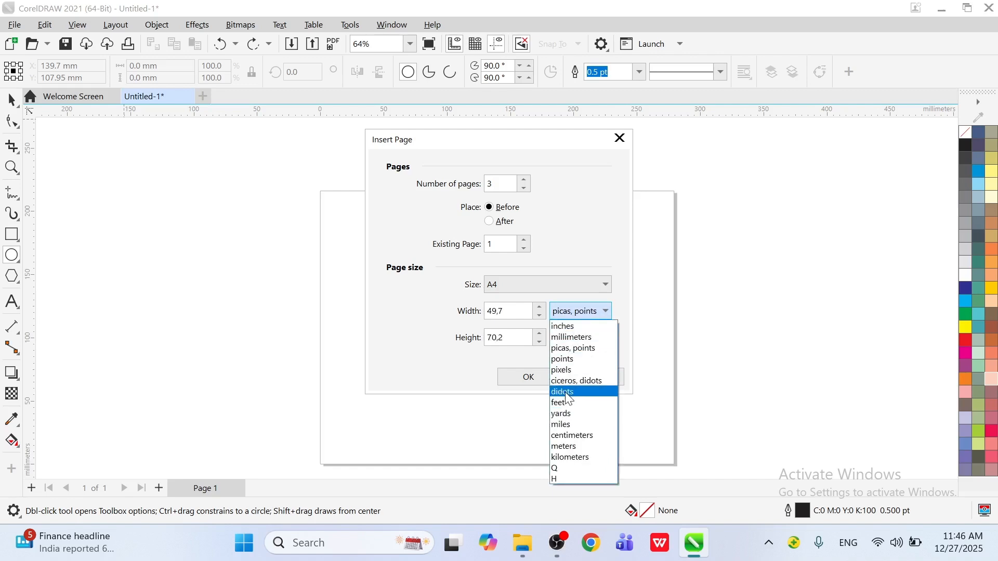
pyautogui.click(582, 326)
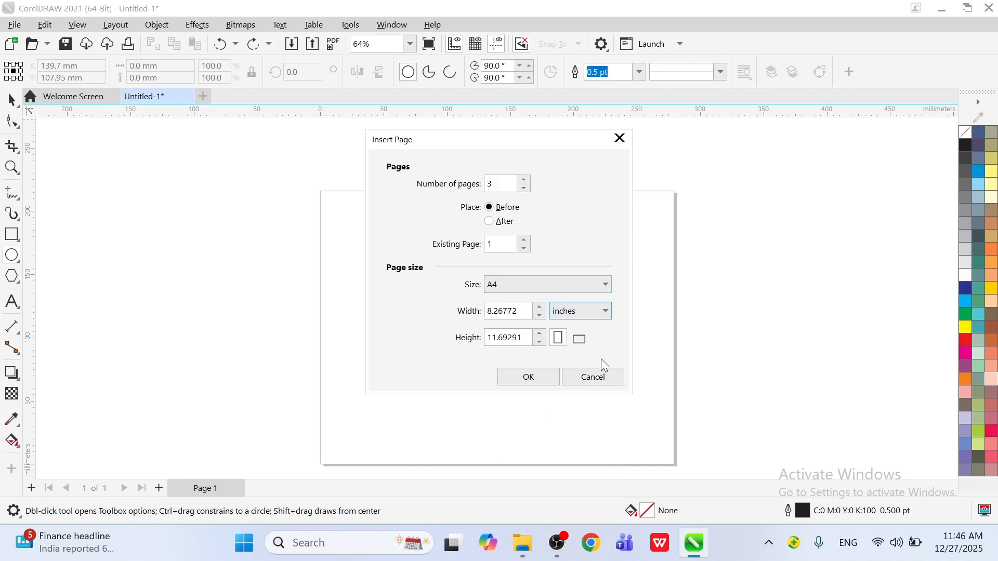
# Compare landscape and portrait for the inserted pages, leaving the orientation on landscape.
pyautogui.click(579, 338)
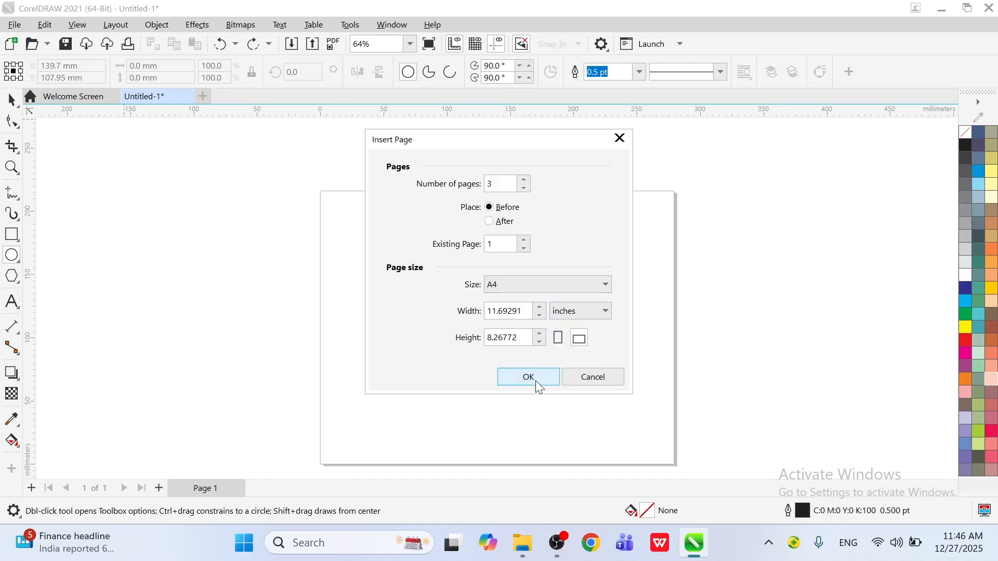
pyautogui.click(558, 337)
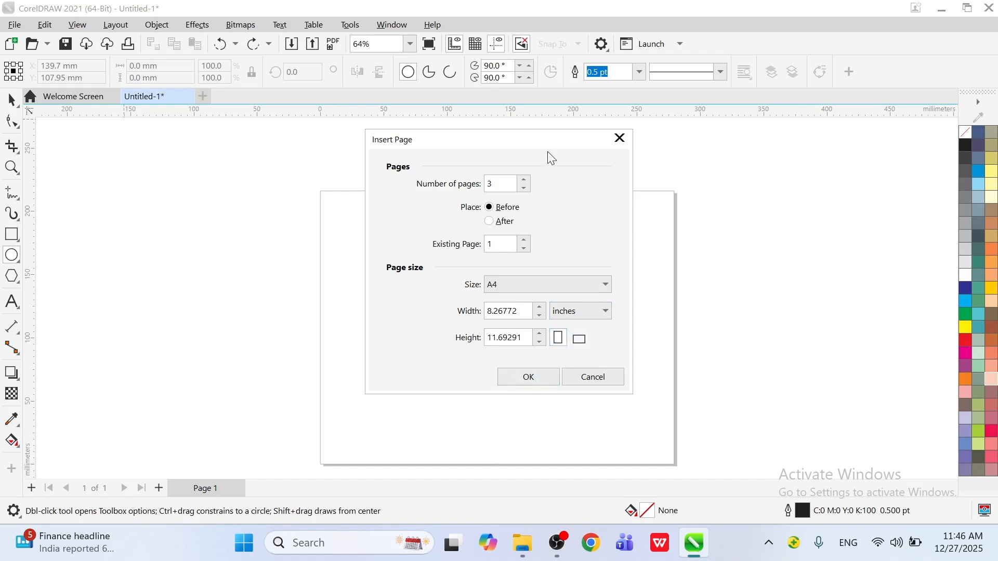
pyautogui.click(580, 340)
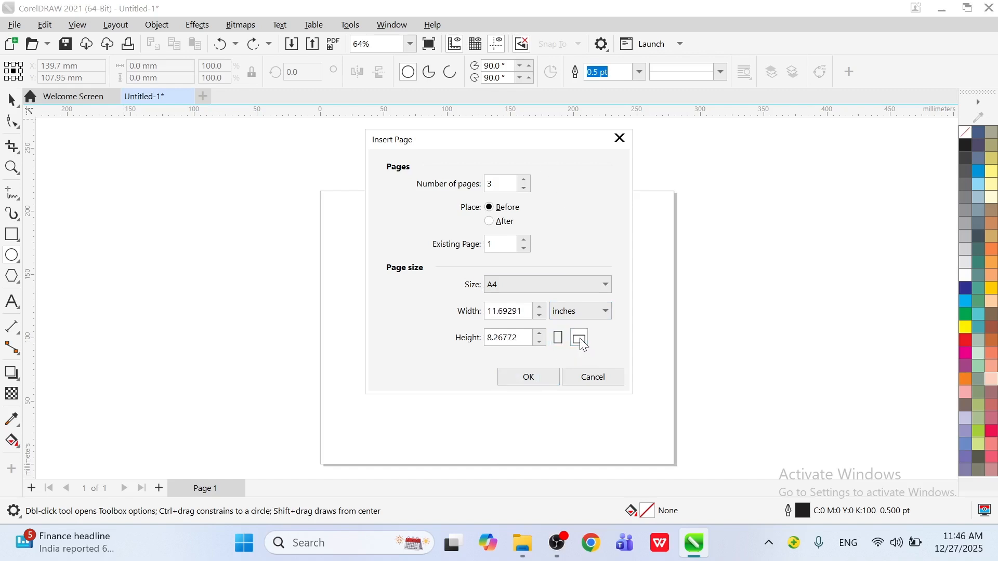
# Insert the three A4 landscape pages before page 1 and look through pages 2, 3 and 4.
pyautogui.click(515, 384)
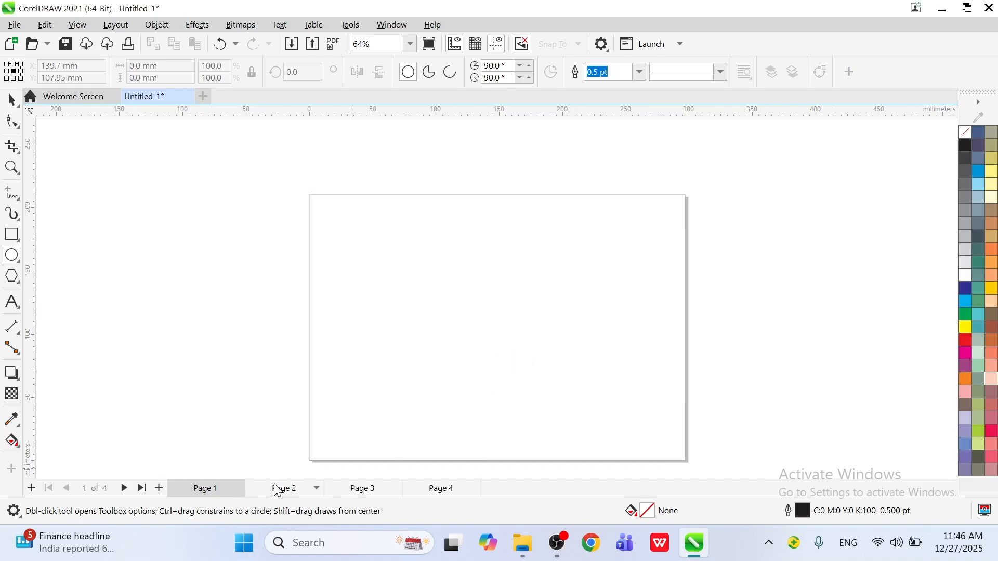
pyautogui.click(280, 489)
pyautogui.click(362, 488)
pyautogui.click(461, 486)
pyautogui.click(299, 489)
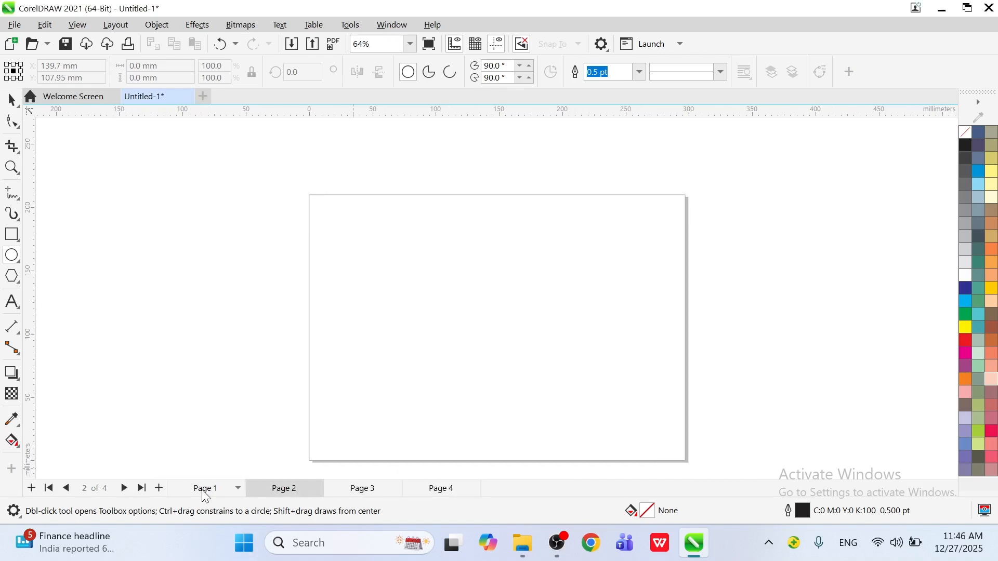
# Draw an ellipse about 154 by 142 mm on page 1 and fill it with dusty red (C0 M60 Y40 K20).
pyautogui.click(206, 491)
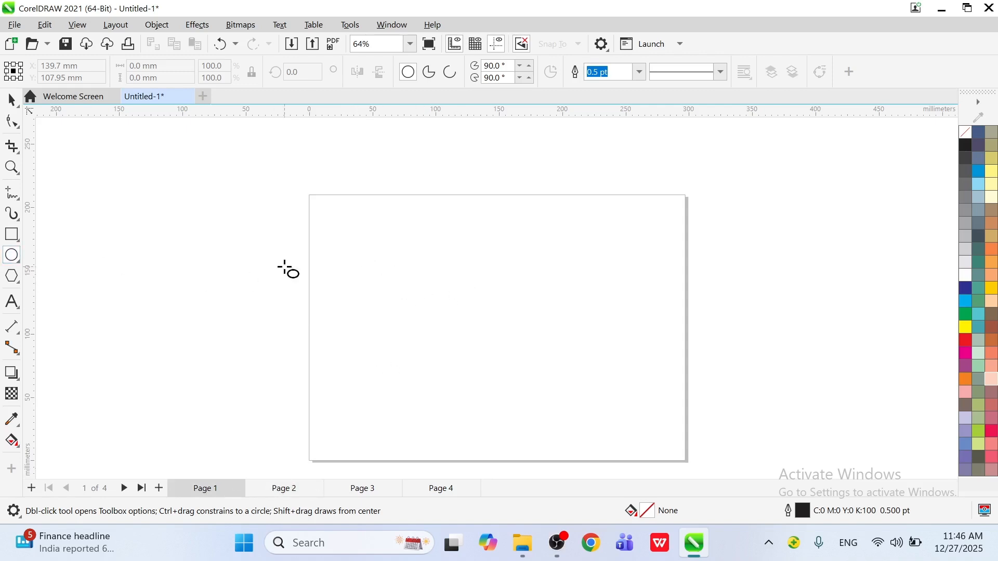
pyautogui.moveTo(368, 236)
pyautogui.mouseDown()
pyautogui.moveTo(472, 369)
pyautogui.moveTo(572, 425)
pyautogui.mouseUp()
pyautogui.click(991, 405)
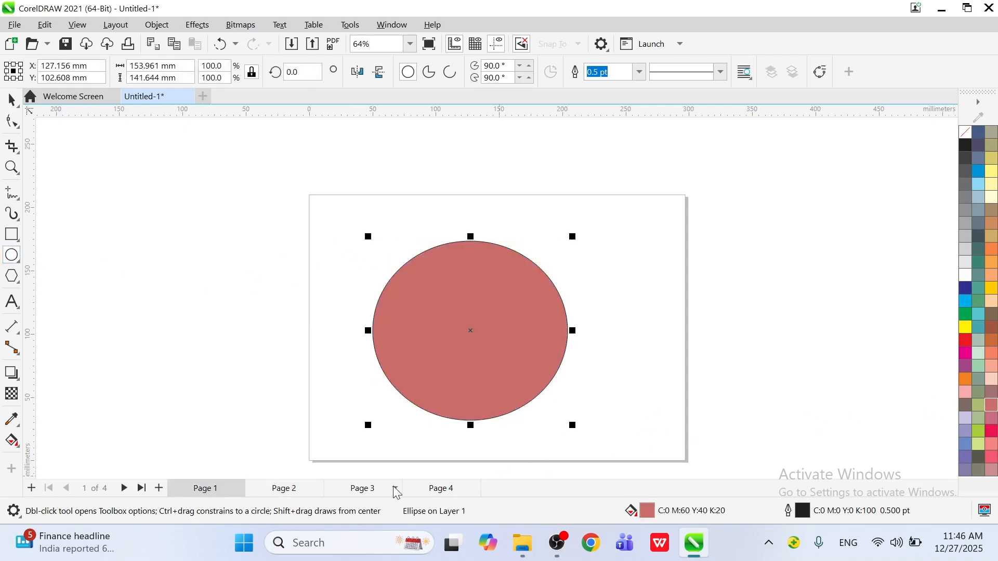
# Draw an ellipse about 137 by 163 mm on page 2 and fill it with pink (C0 M40 Y20 K0).
pyautogui.click(284, 490)
pyautogui.moveTo(403, 242); pyautogui.dragTo(576, 445)
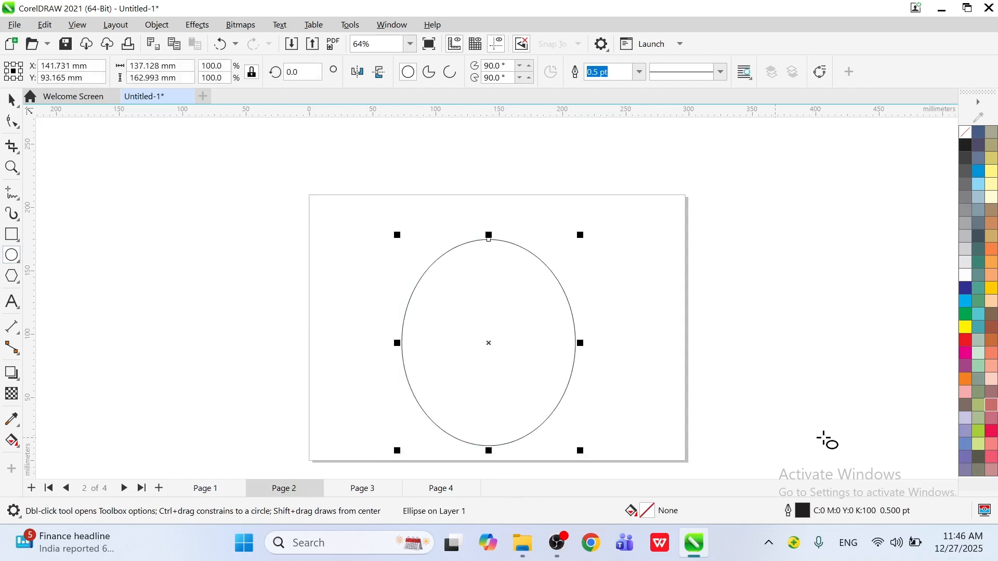
pyautogui.click(965, 392)
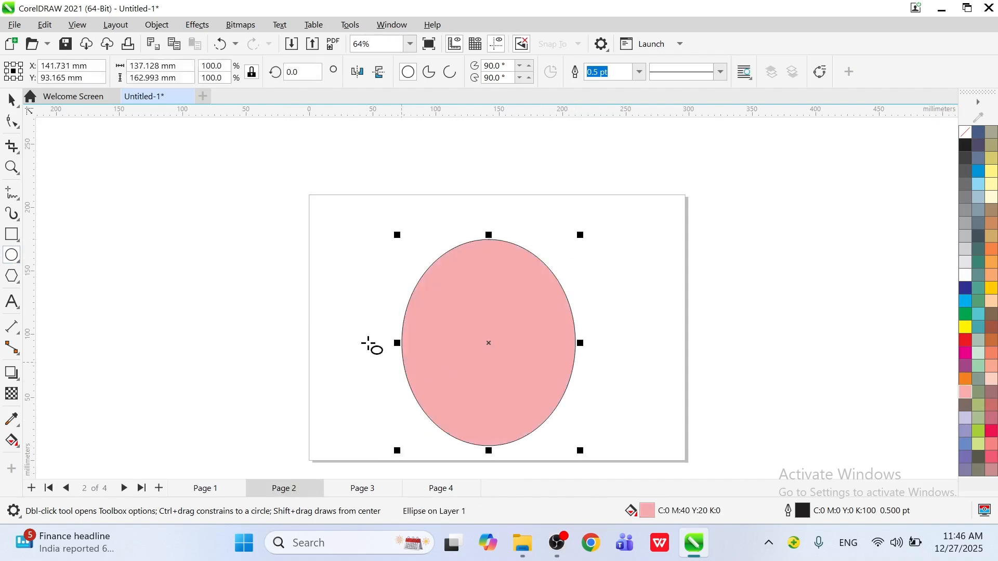
# Duplicate page 2, copying its layers only, and check the neighbouring pages.
pyautogui.click(114, 25)
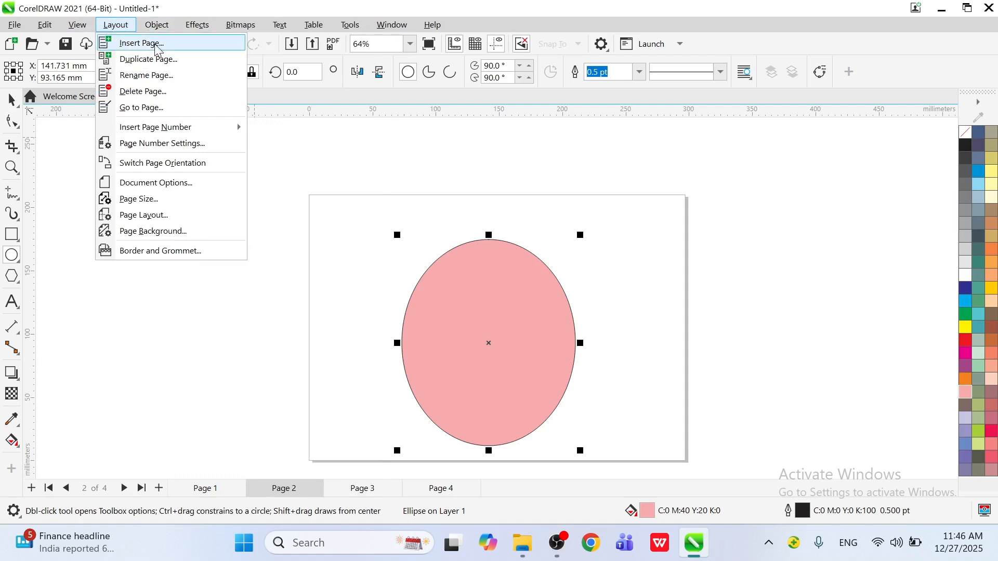
pyautogui.click(181, 68)
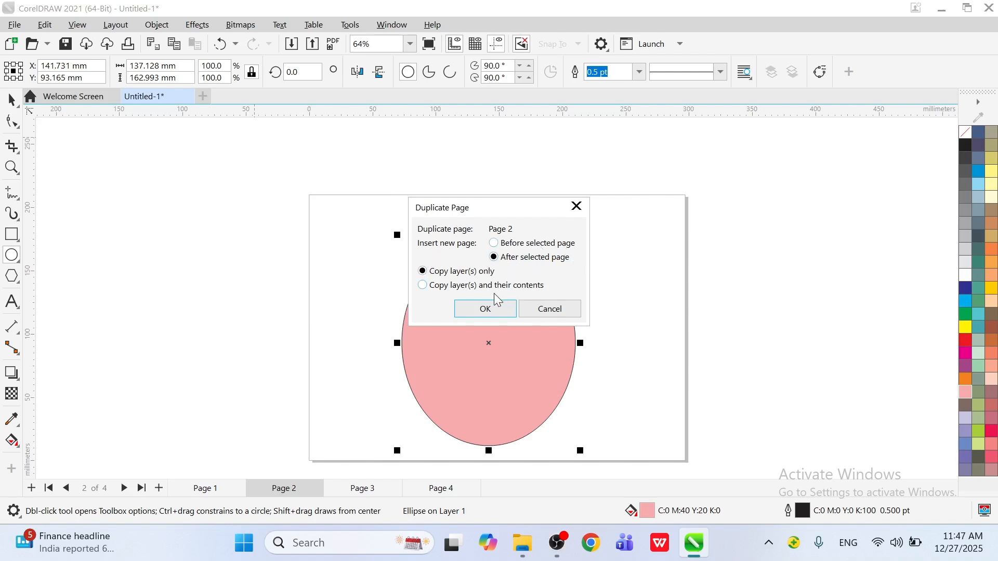
pyautogui.click(506, 246)
pyautogui.click(497, 310)
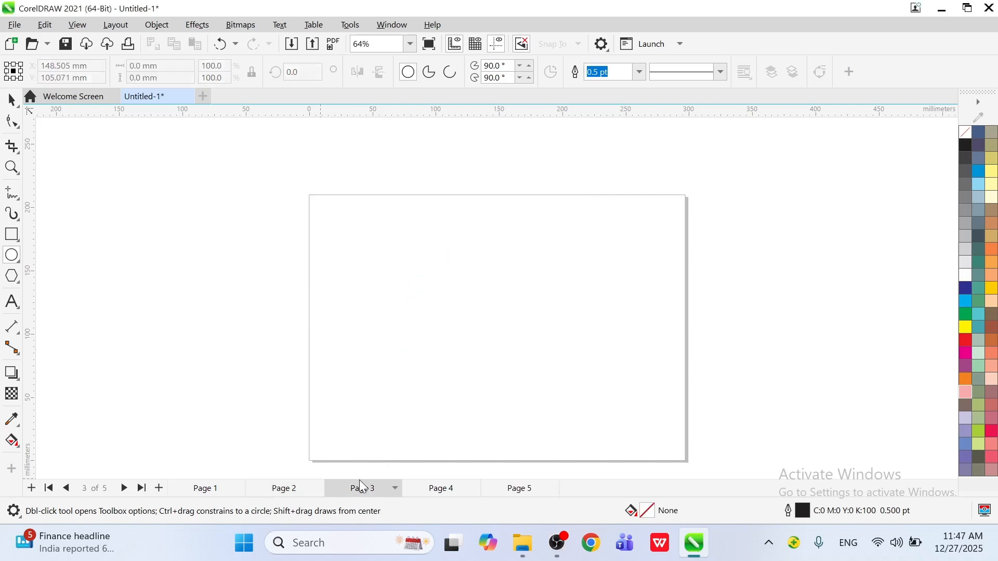
pyautogui.click(284, 488)
pyautogui.rightClick(388, 486)
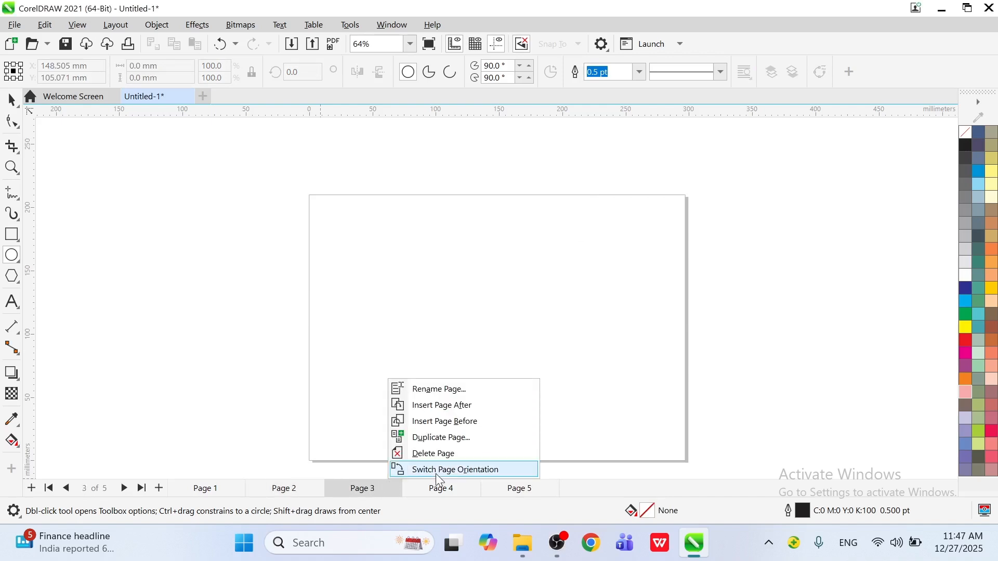
pyautogui.click(337, 345)
# Undo the page duplication and the pink fill of the ellipse on page 2.
pyautogui.click(220, 44)
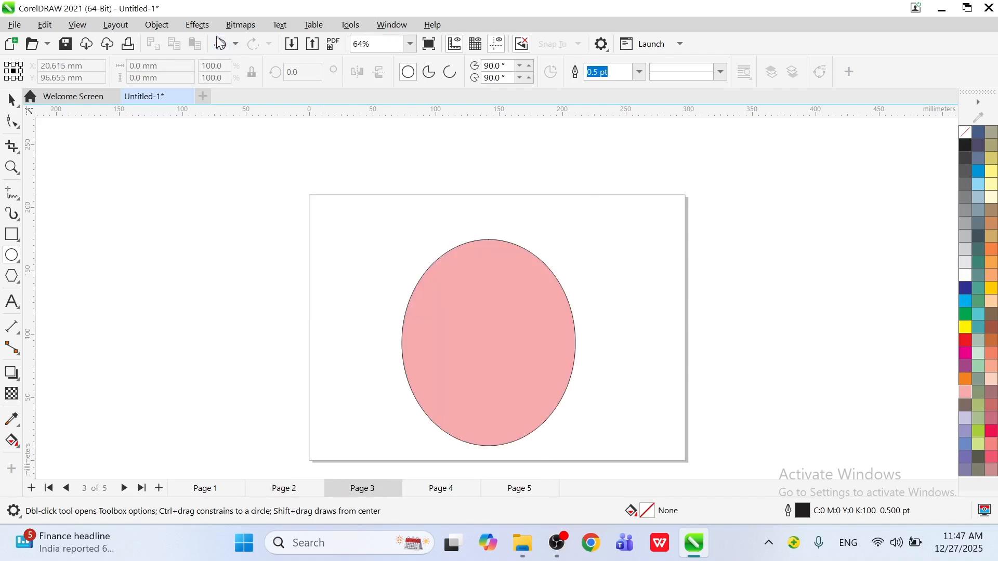
pyautogui.click(221, 44)
pyautogui.click(136, 26)
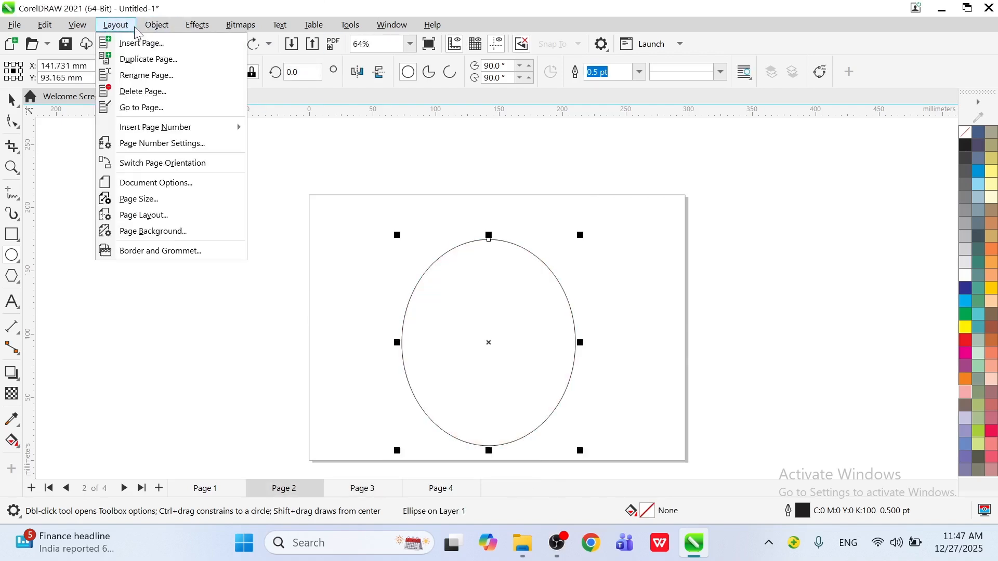
pyautogui.click(218, 379)
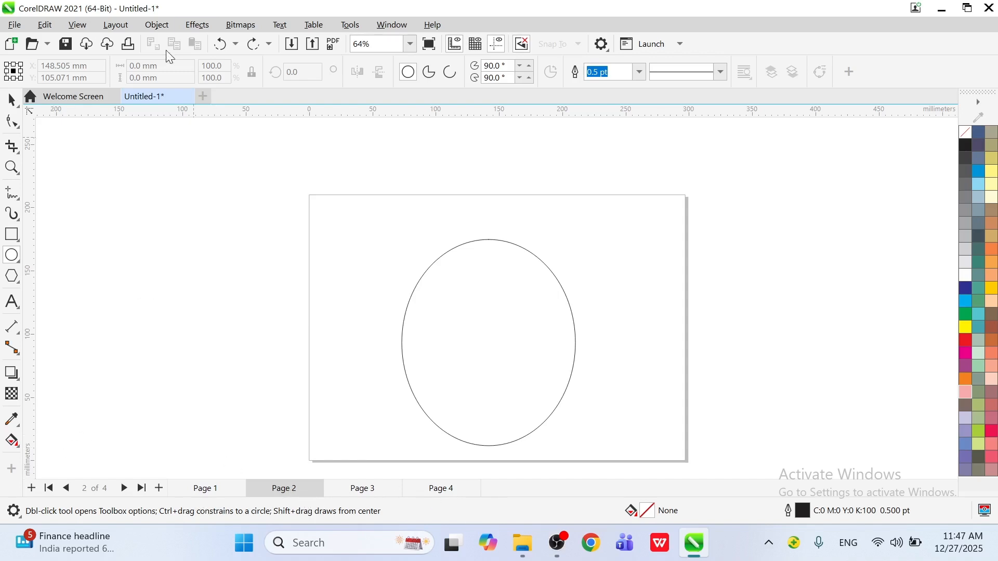
# Rename page 2 as demo.
pyautogui.click(116, 26)
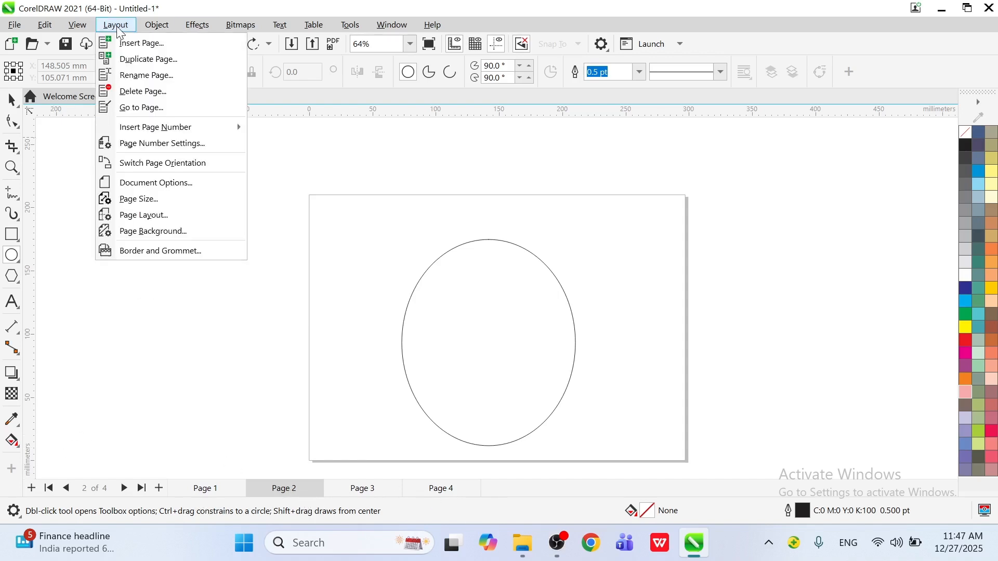
pyautogui.click(160, 78)
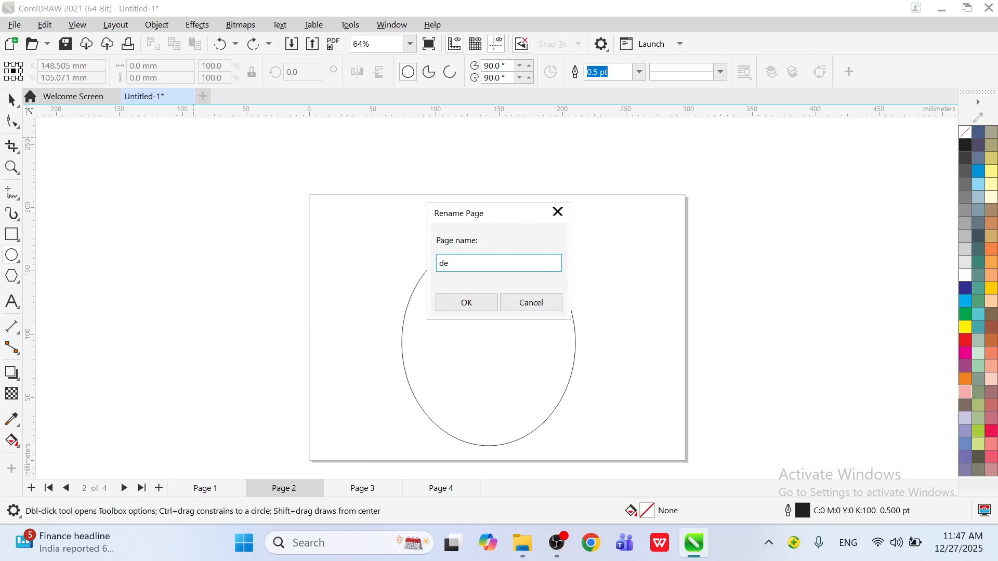
pyautogui.write('demo')
pyautogui.click(461, 306)
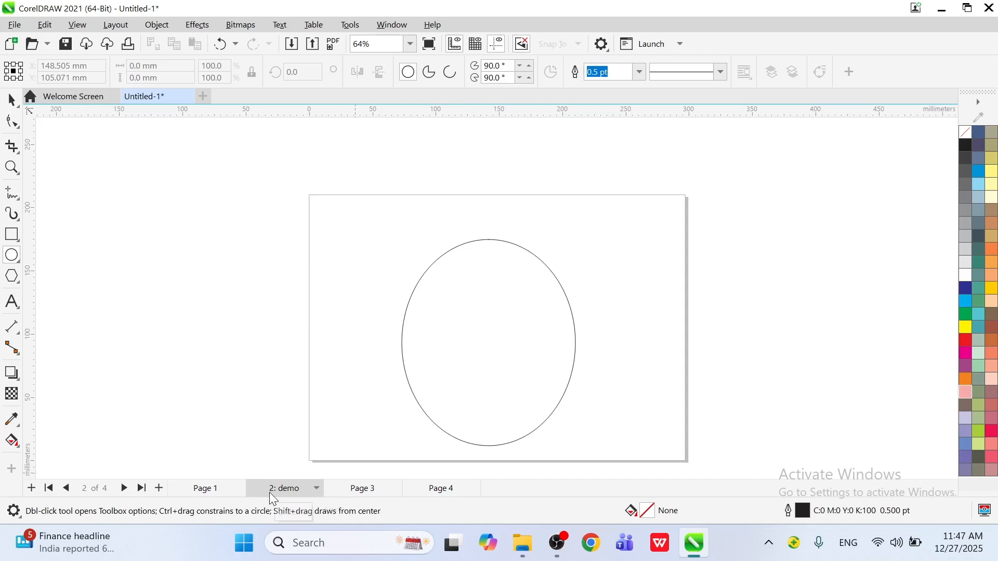
pyautogui.click(123, 26)
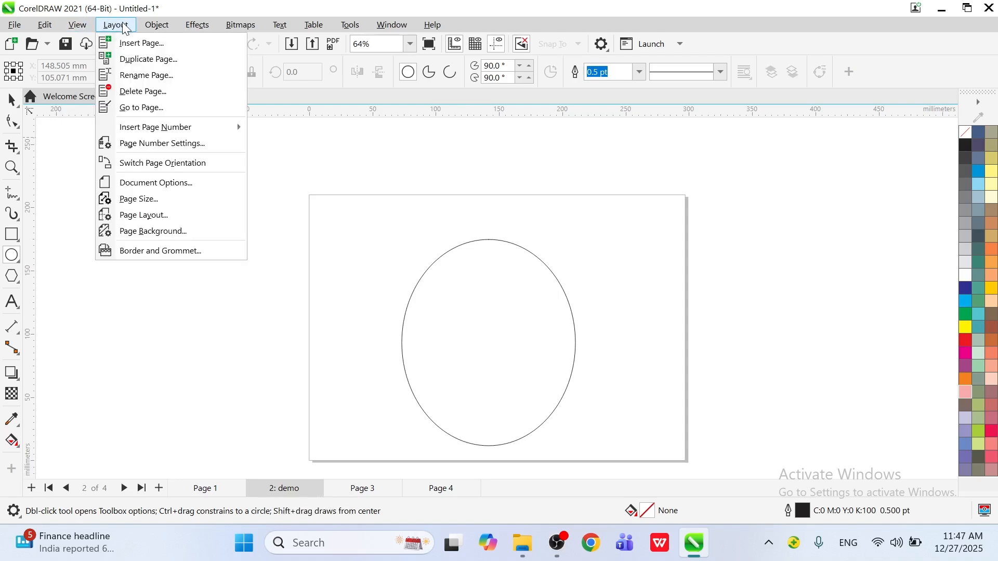
pyautogui.click(146, 75)
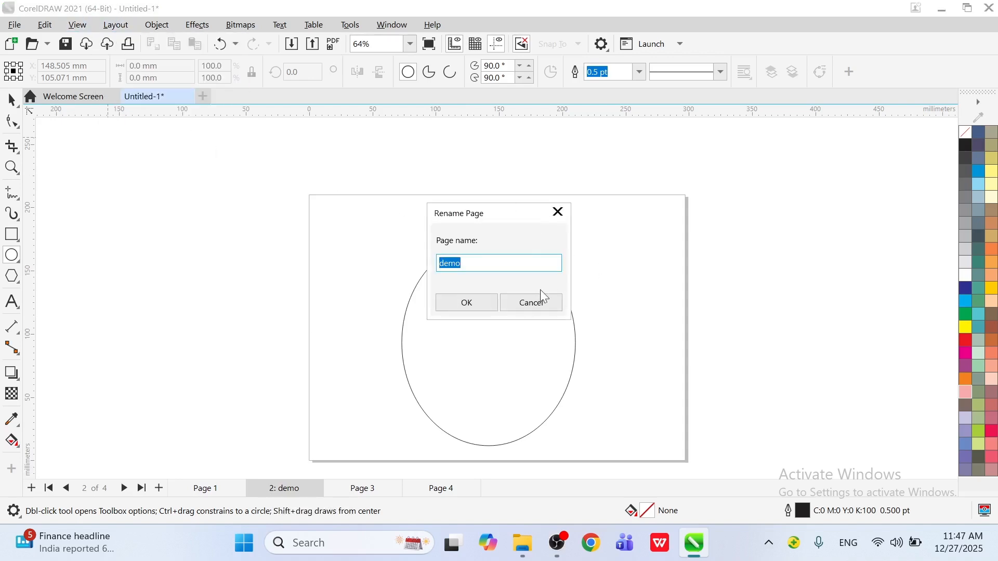
pyautogui.click(530, 303)
# Look through pages 1 to 3 and rename page 3 as yyy.
pyautogui.click(364, 490)
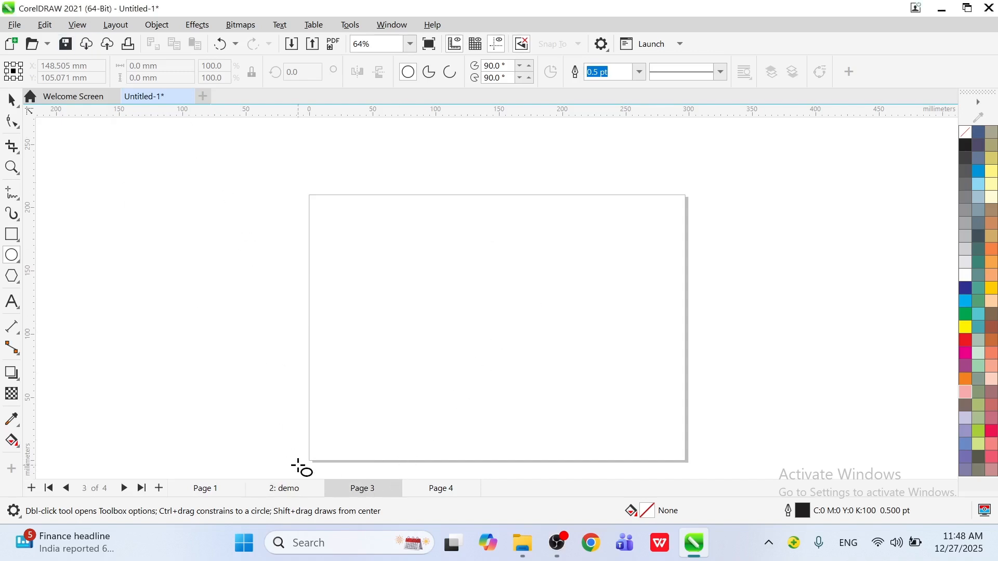
pyautogui.click(210, 491)
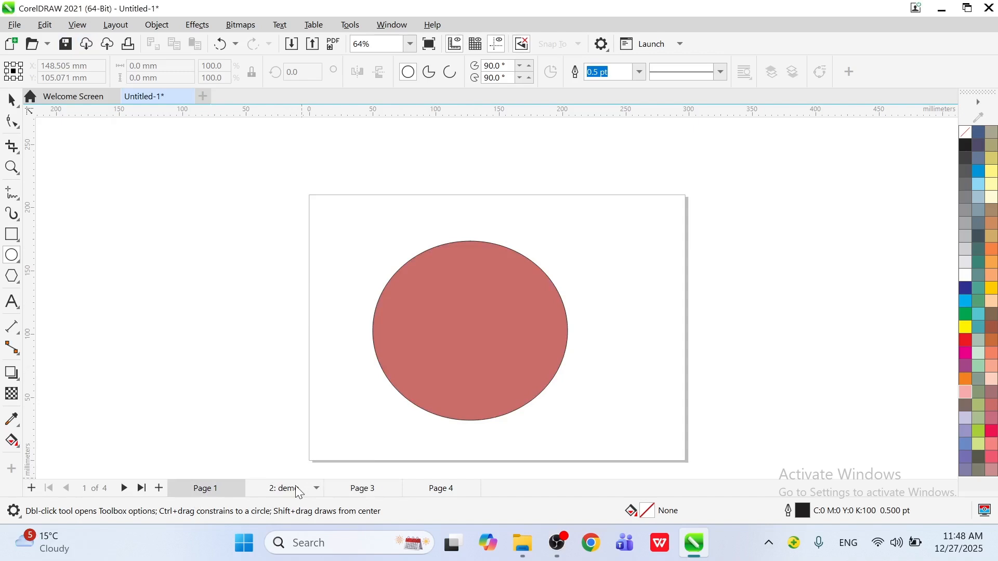
pyautogui.click(298, 491)
pyautogui.click(353, 489)
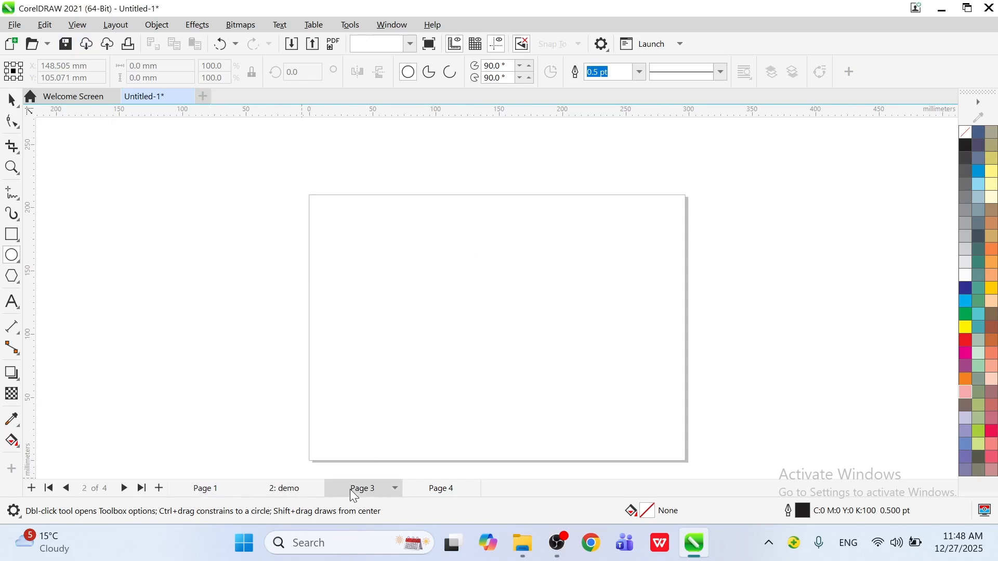
pyautogui.click(123, 30)
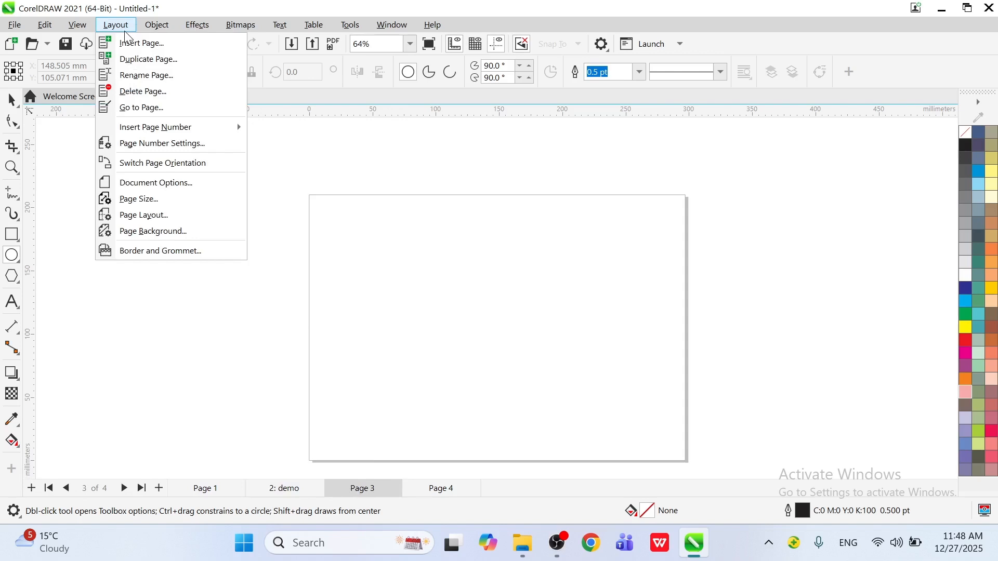
pyautogui.click(141, 78)
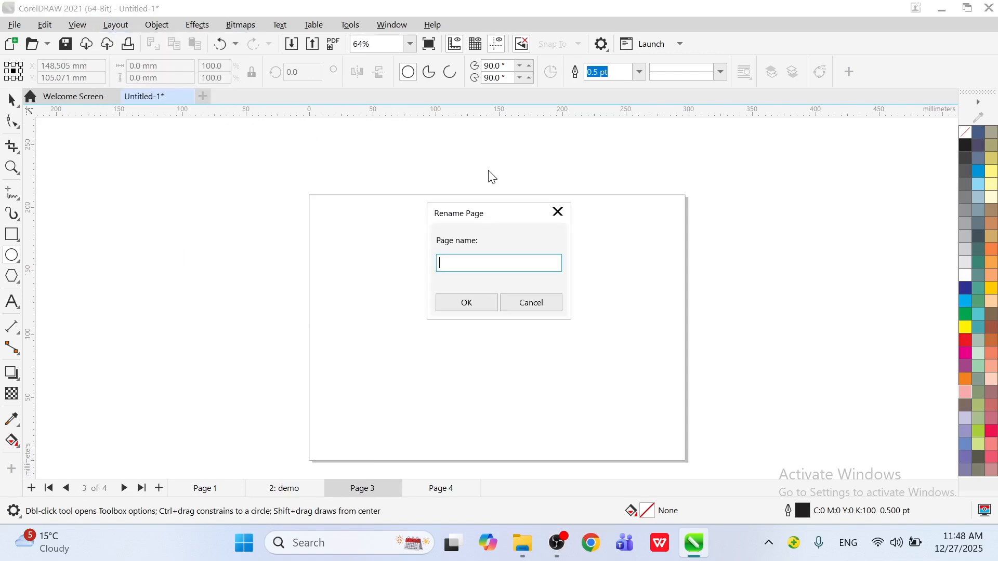
pyautogui.write('yyy')
pyautogui.click(467, 304)
# Delete pages 2 through 3 as one inclusive range and undo the deletion.
pyautogui.click(287, 492)
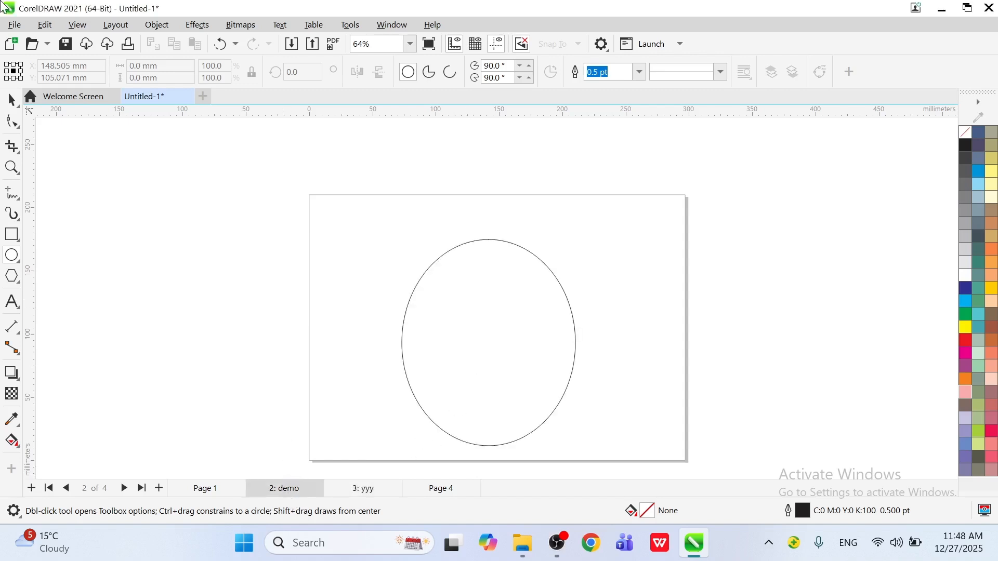
pyautogui.click(130, 25)
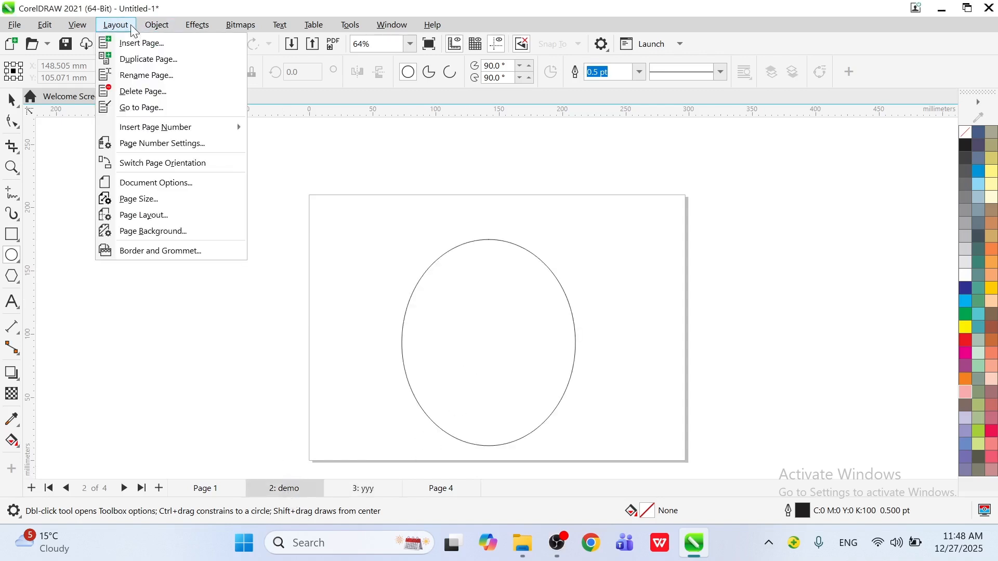
pyautogui.click(142, 91)
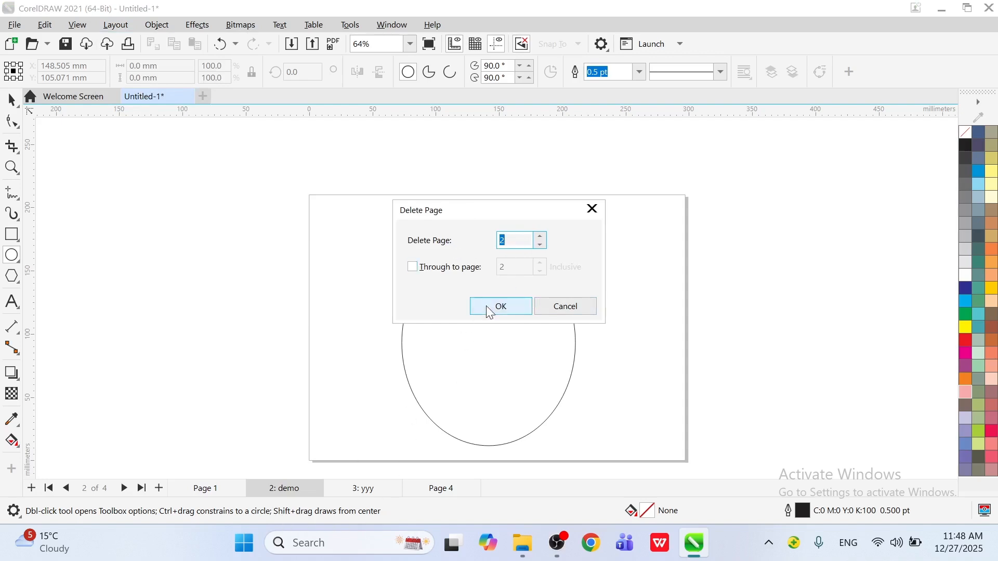
pyautogui.click(412, 267)
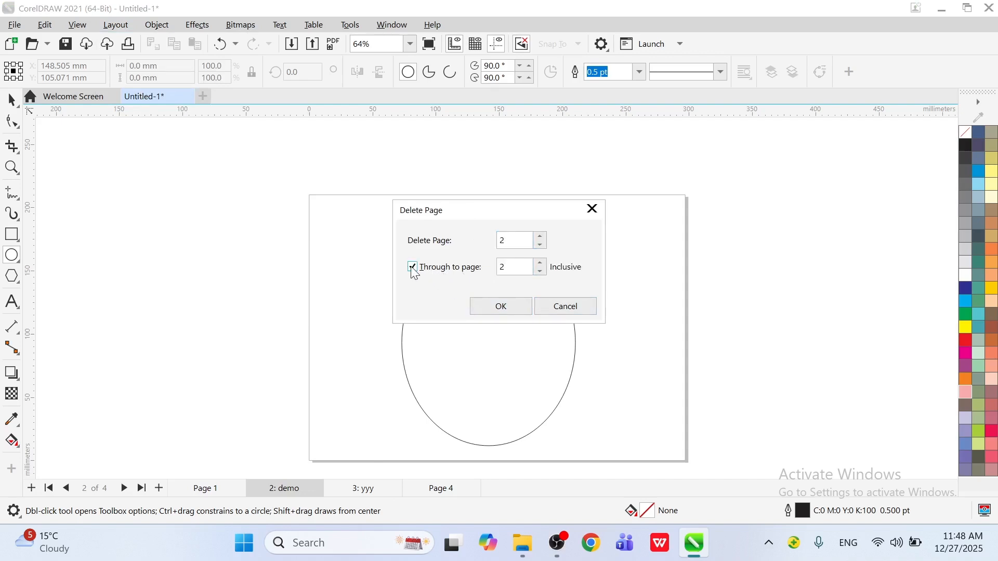
pyautogui.click(540, 263)
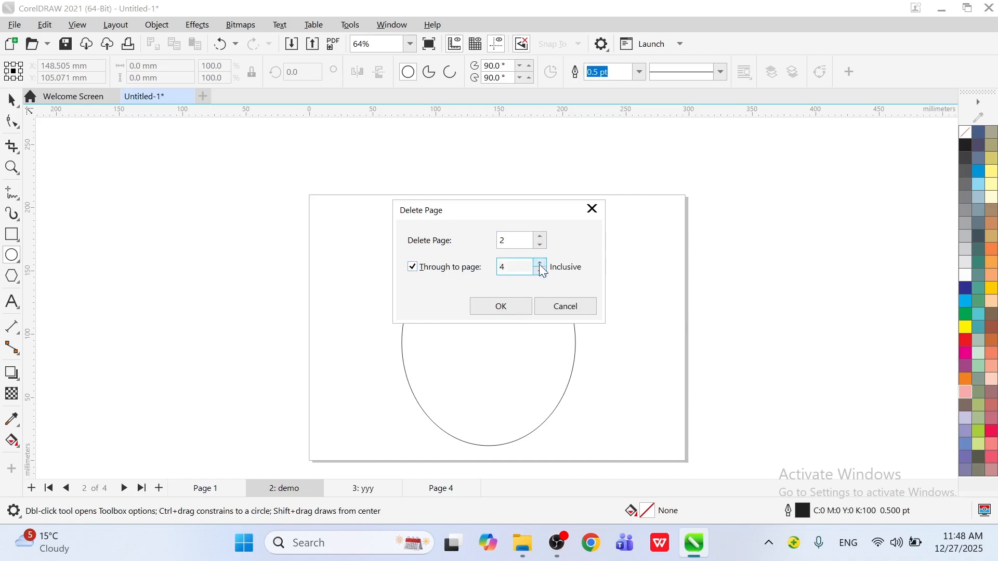
pyautogui.click(517, 303)
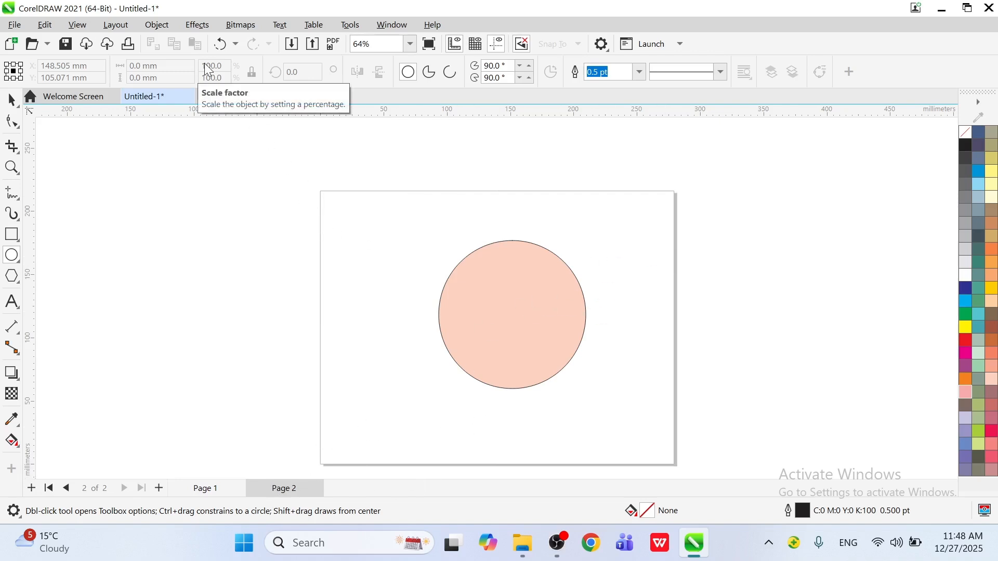
pyautogui.click(222, 44)
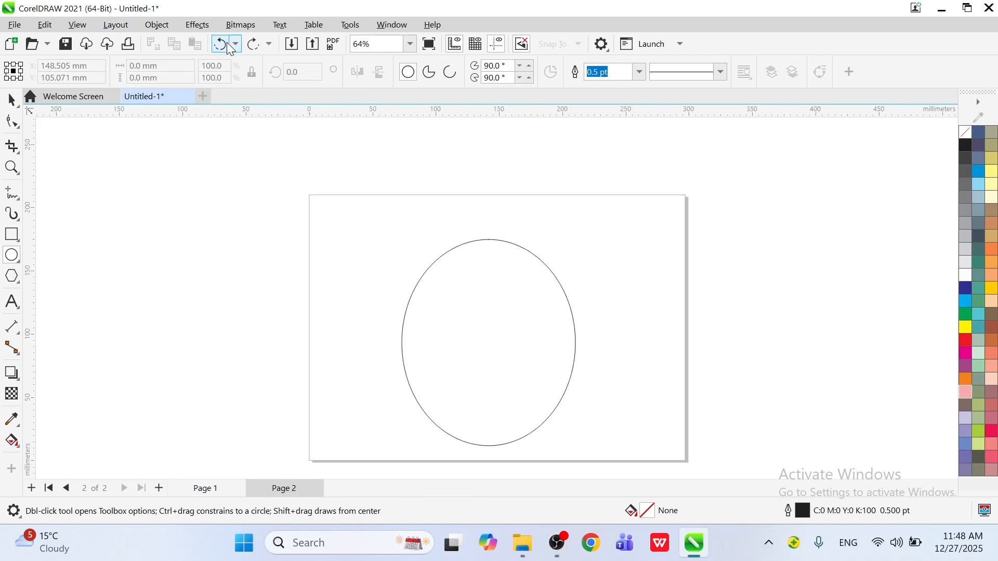
# Jump from page 2 to page 4 with the Go To Page command.
pyautogui.click(125, 25)
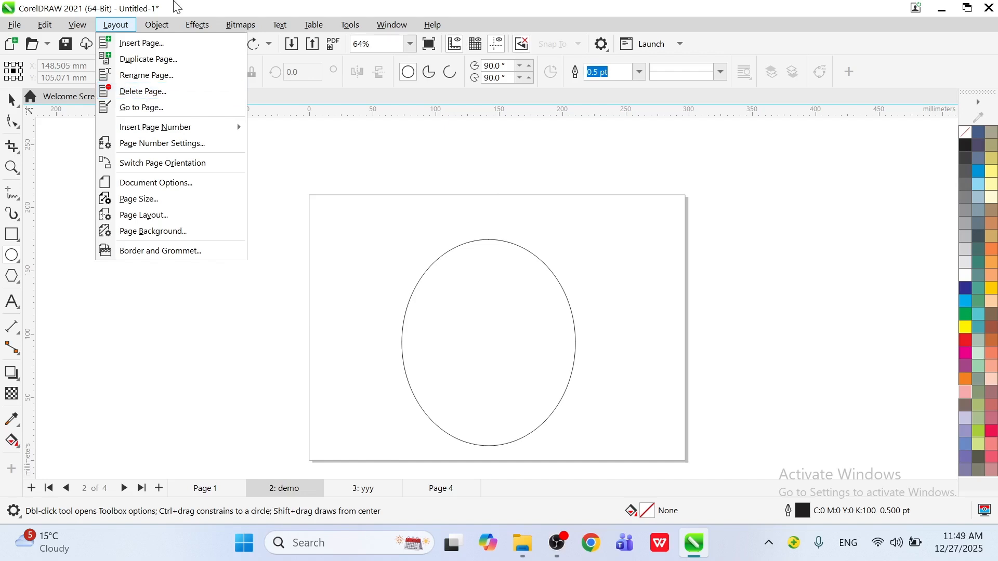
pyautogui.press('Escape')
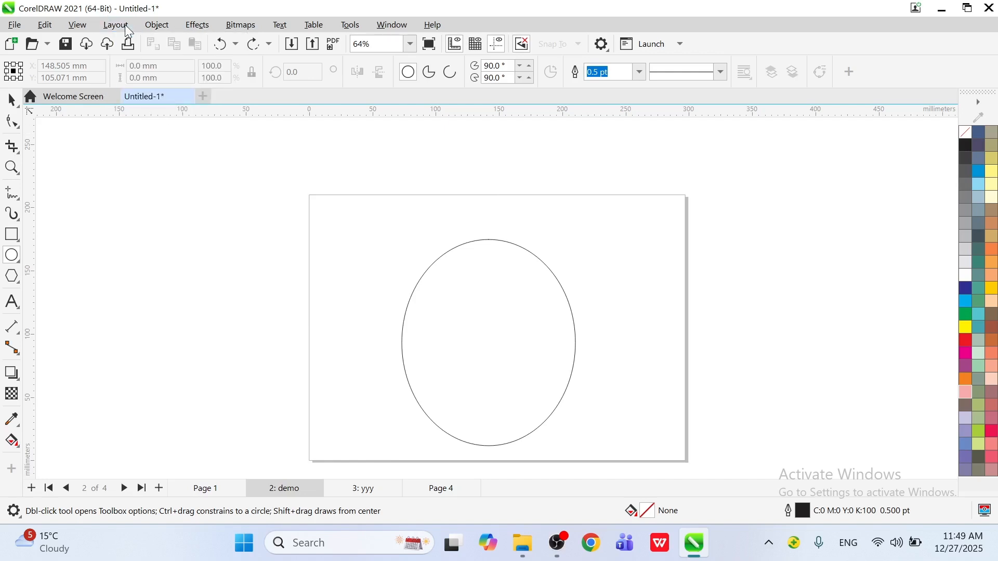
pyautogui.click(125, 27)
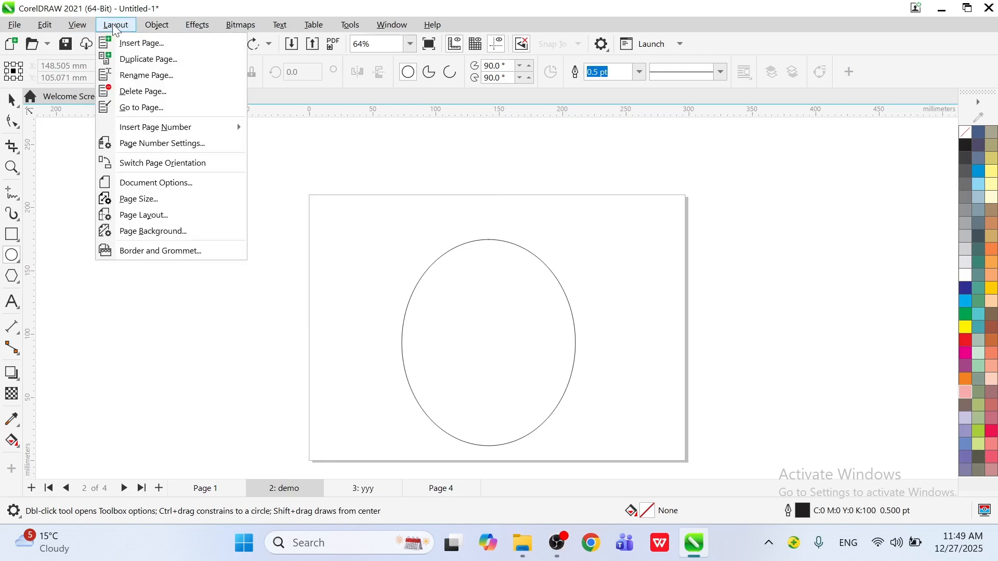
pyautogui.click(175, 112)
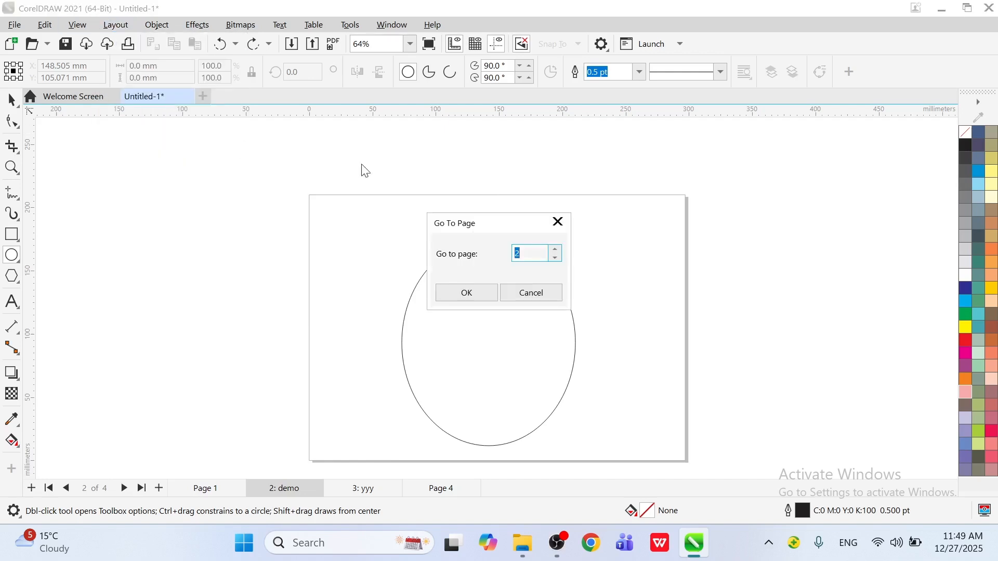
pyautogui.click(555, 250)
pyautogui.click(555, 249)
pyautogui.click(471, 293)
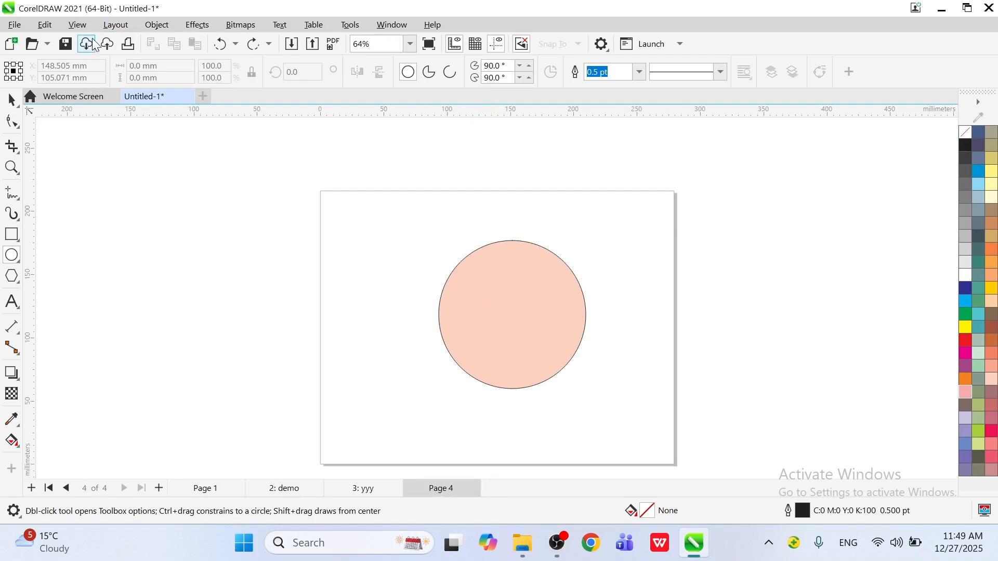
# Jump from page 4 to page 2 with the Go To Page command.
pyautogui.click(116, 24)
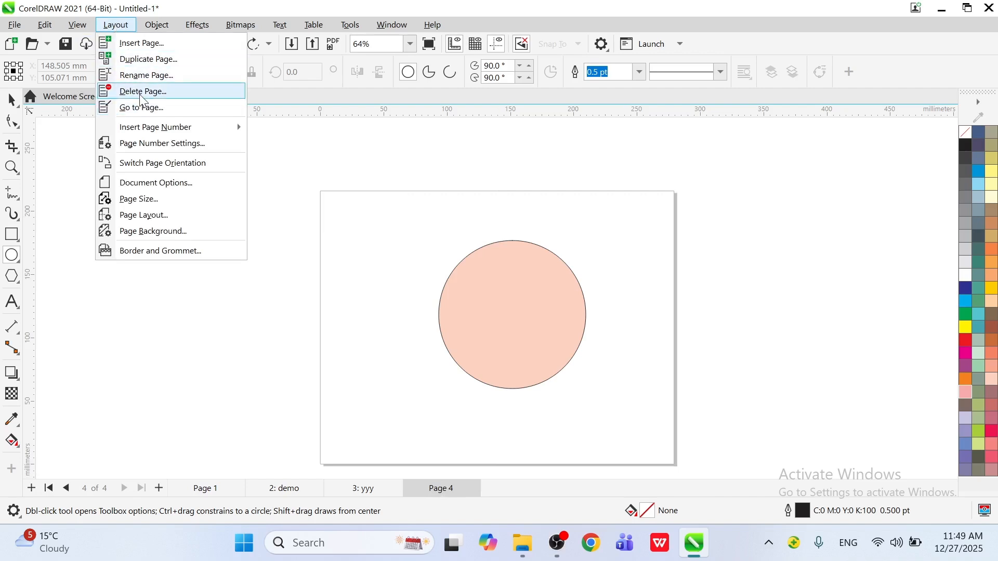
pyautogui.click(141, 107)
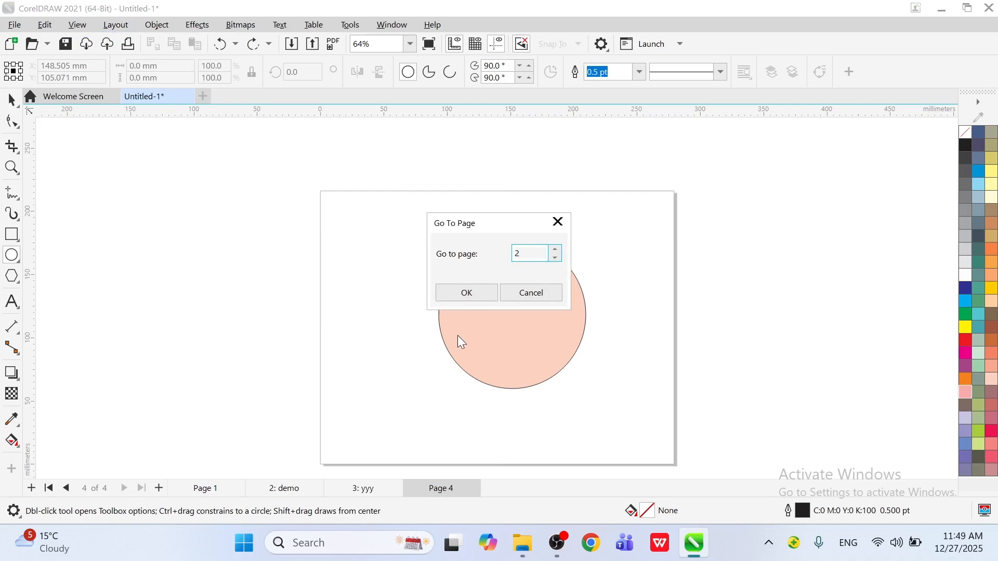
pyautogui.click(466, 292)
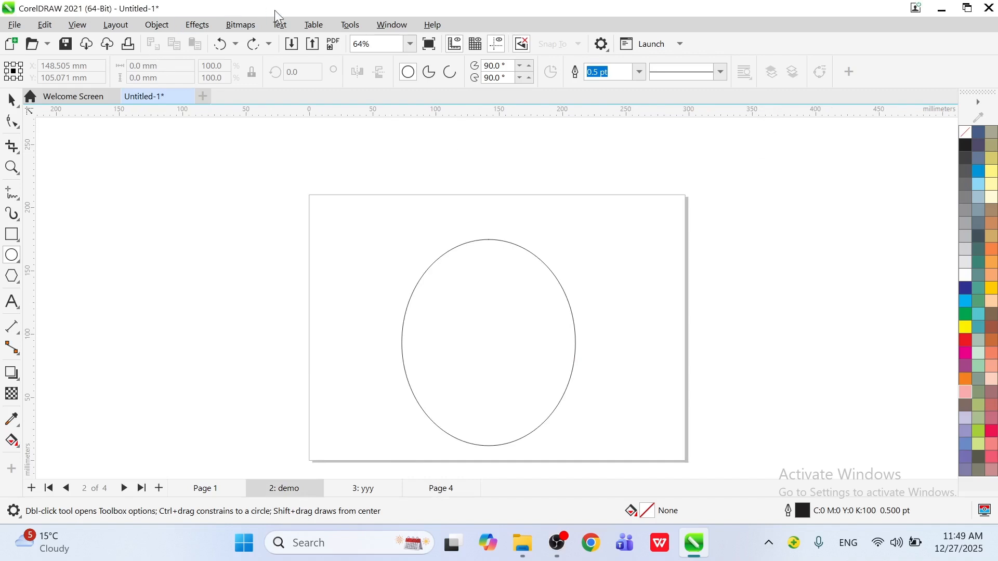
# Insert a page number on the active layer of page 2.
pyautogui.click(136, 25)
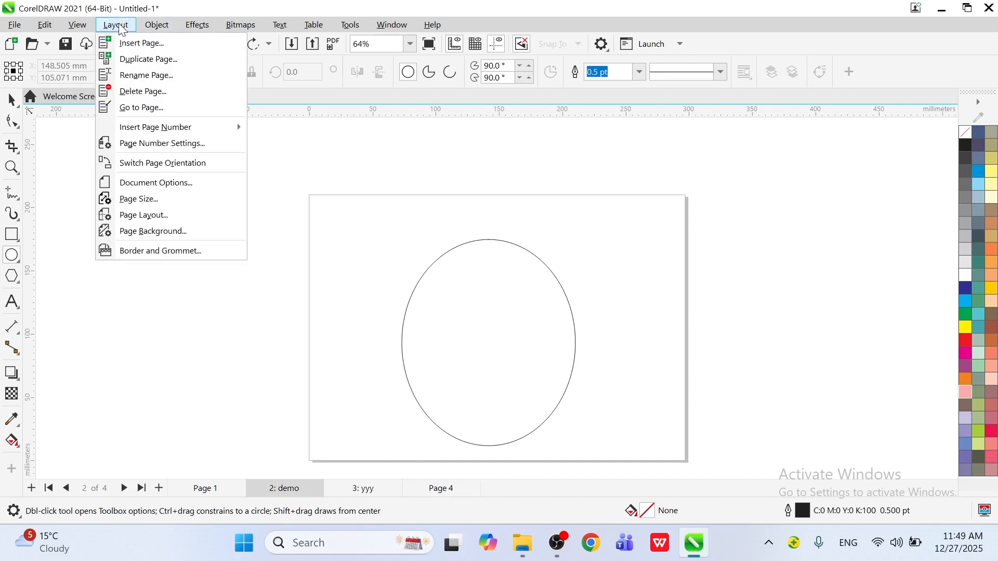
pyautogui.moveTo(159, 129)
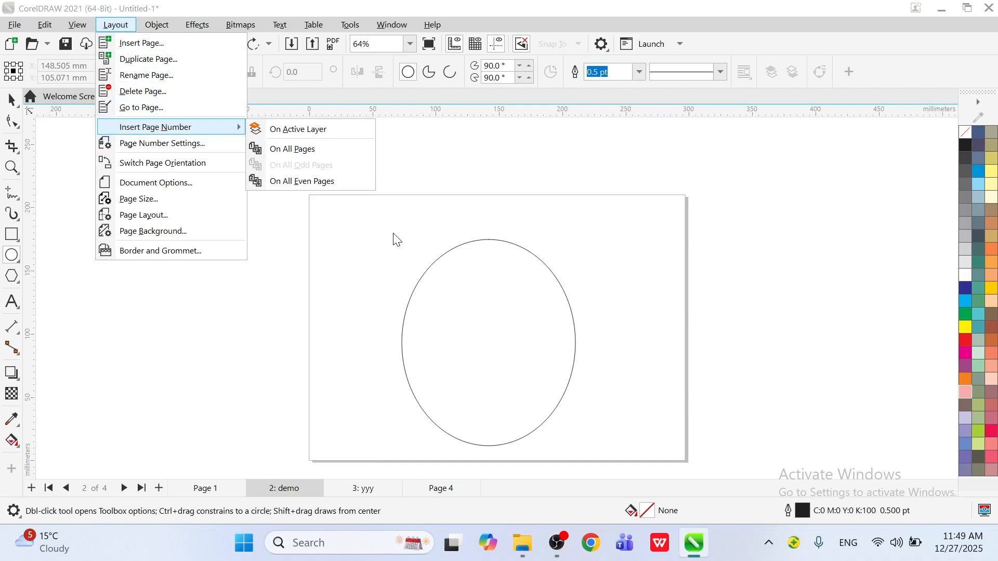
pyautogui.click(310, 139)
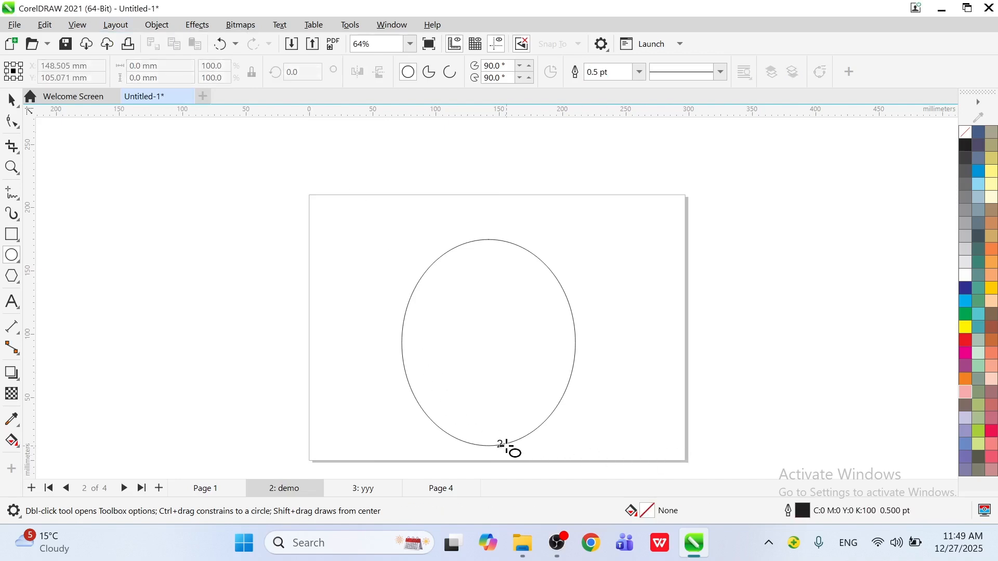
# Move the ellipse on page 2 up to about Y 138 mm, clear of the page number, and select the number.
pyautogui.click(504, 443)
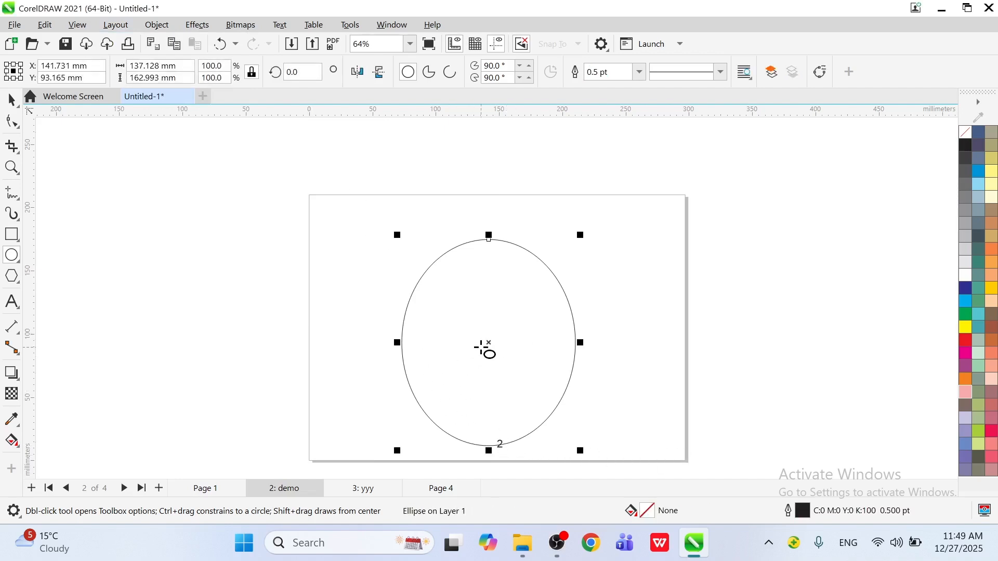
pyautogui.press('space')
pyautogui.moveTo(490, 338); pyautogui.dragTo(495, 285)
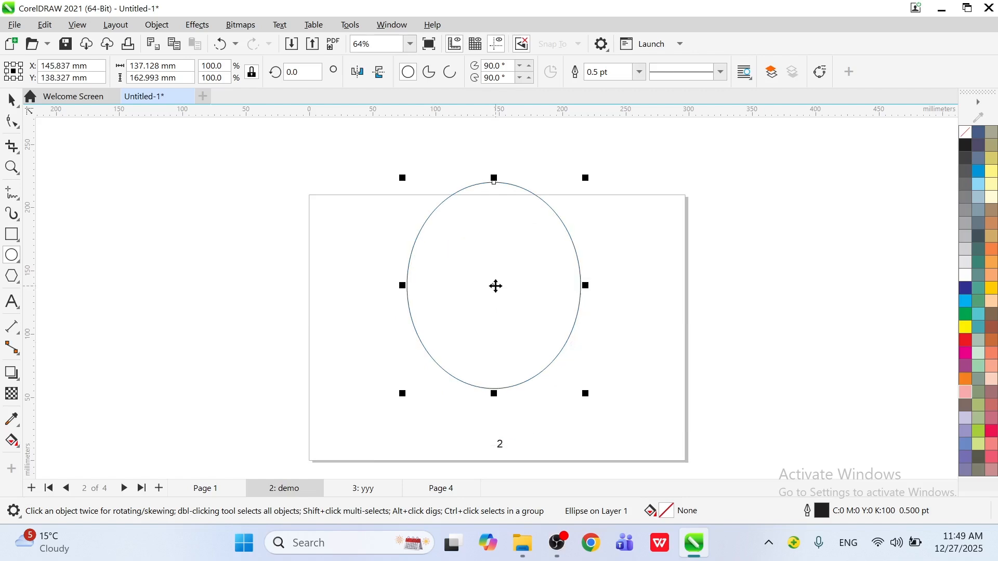
pyautogui.click(499, 444)
pyautogui.press('space')
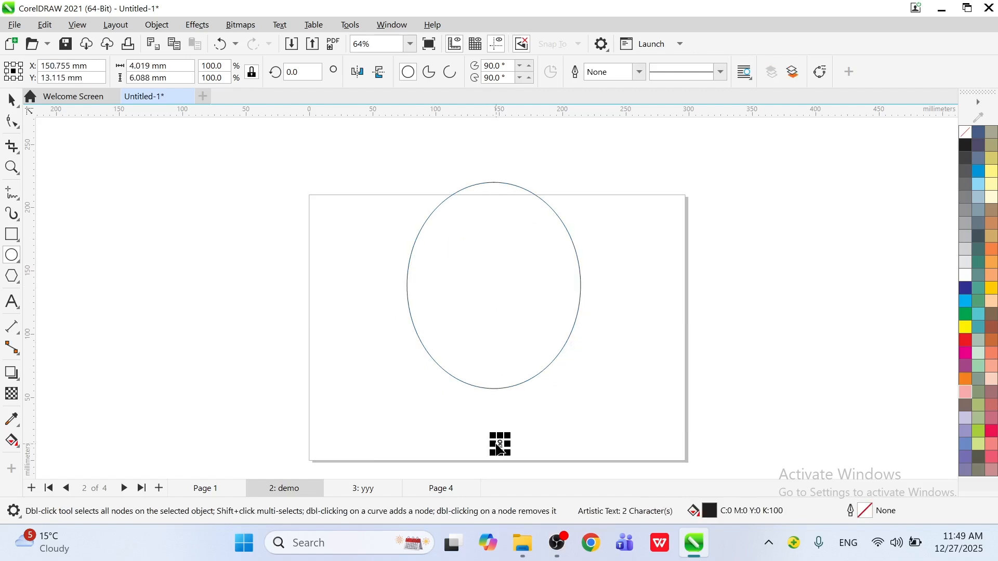
# Insert page numbers on all pages and check them on pages 1 through 4.
pyautogui.click(115, 24)
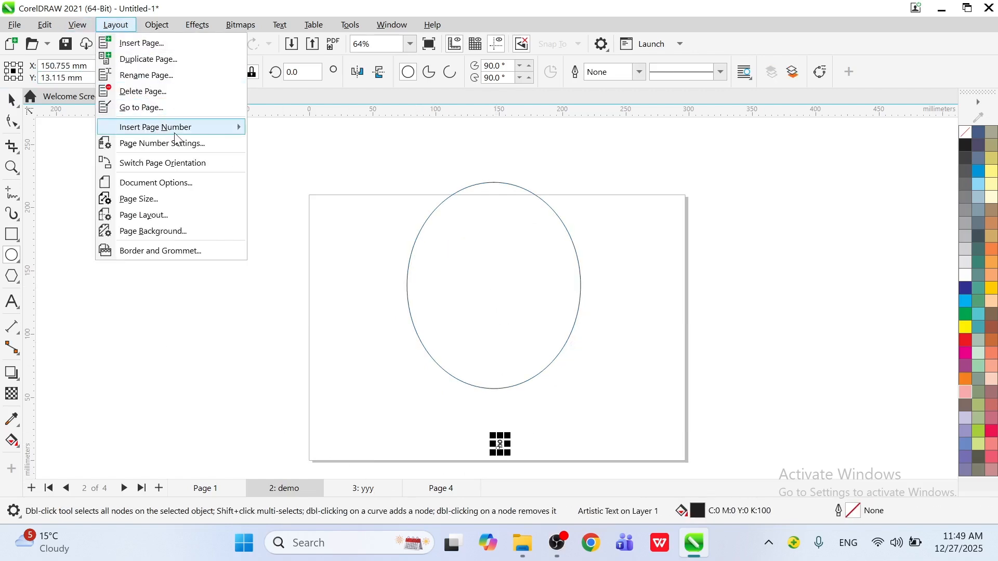
pyautogui.click(306, 151)
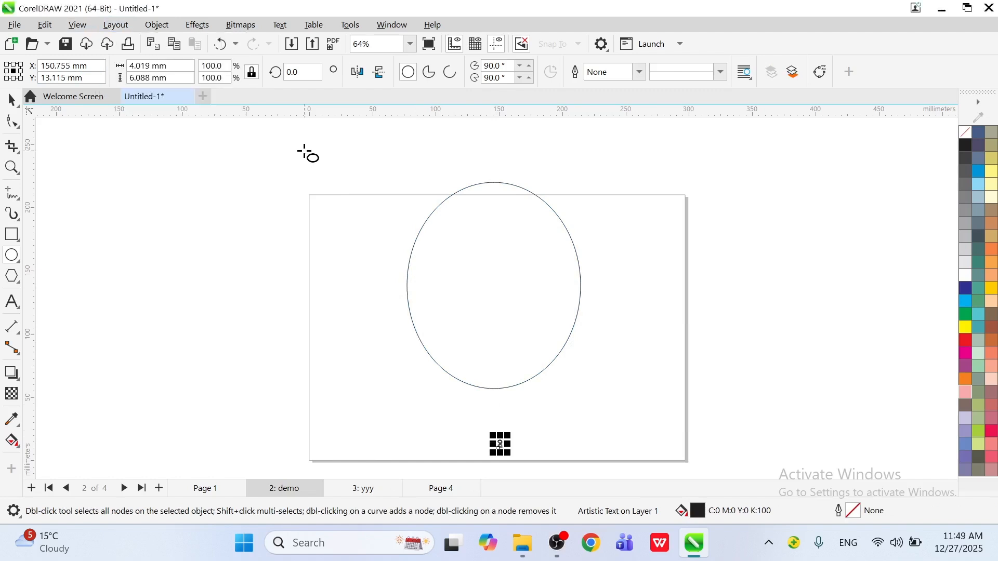
pyautogui.click(213, 487)
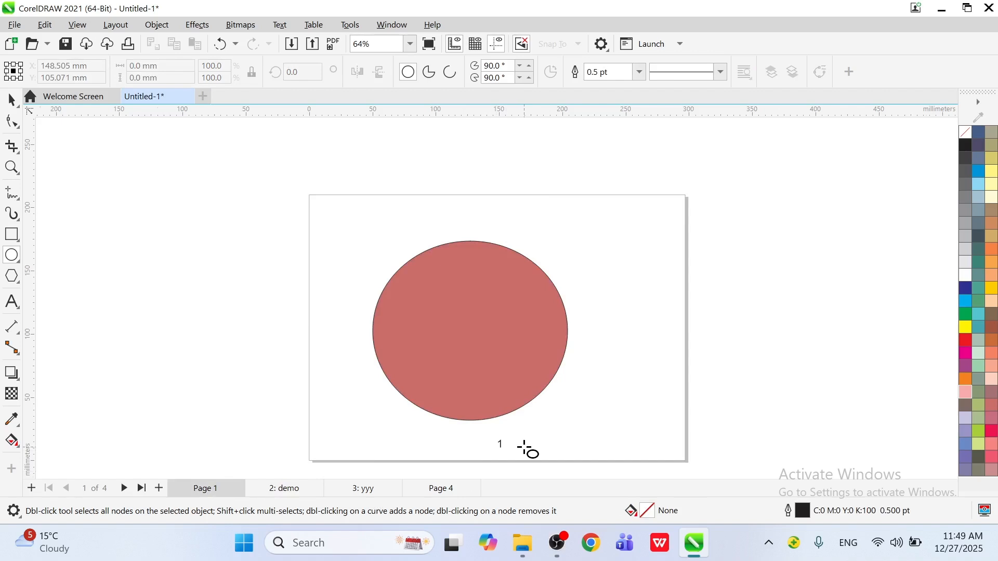
pyautogui.scroll(2, 525, 449)
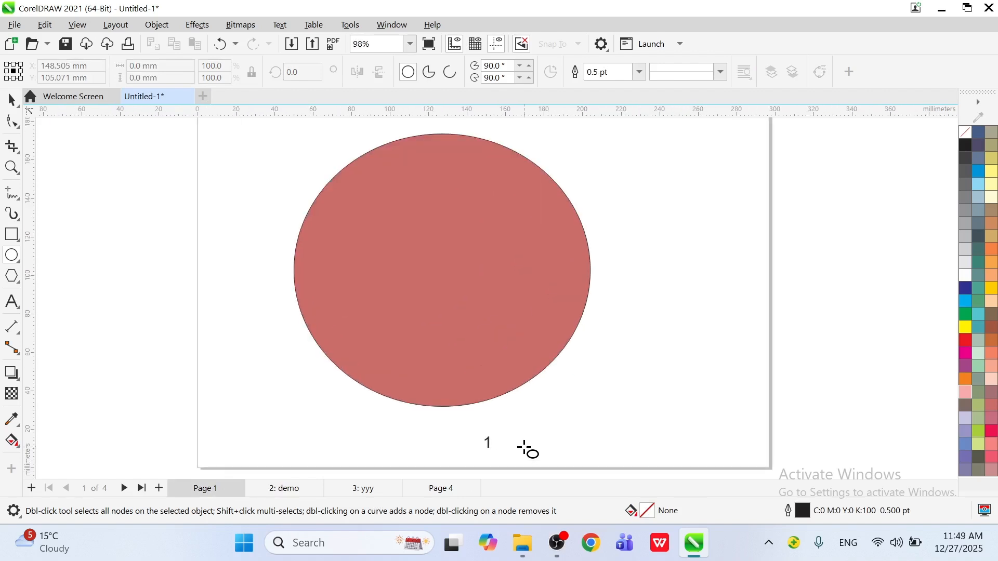
pyautogui.click(289, 488)
pyautogui.click(363, 488)
pyautogui.click(450, 489)
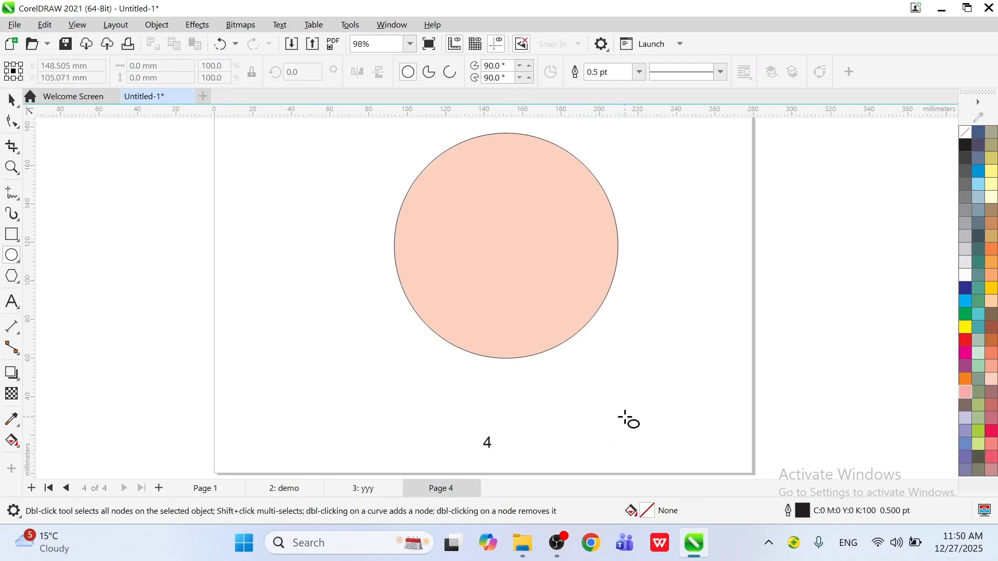
# Insert page numbers on all even pages from page 4 and check the result on page 2.
pyautogui.click(115, 25)
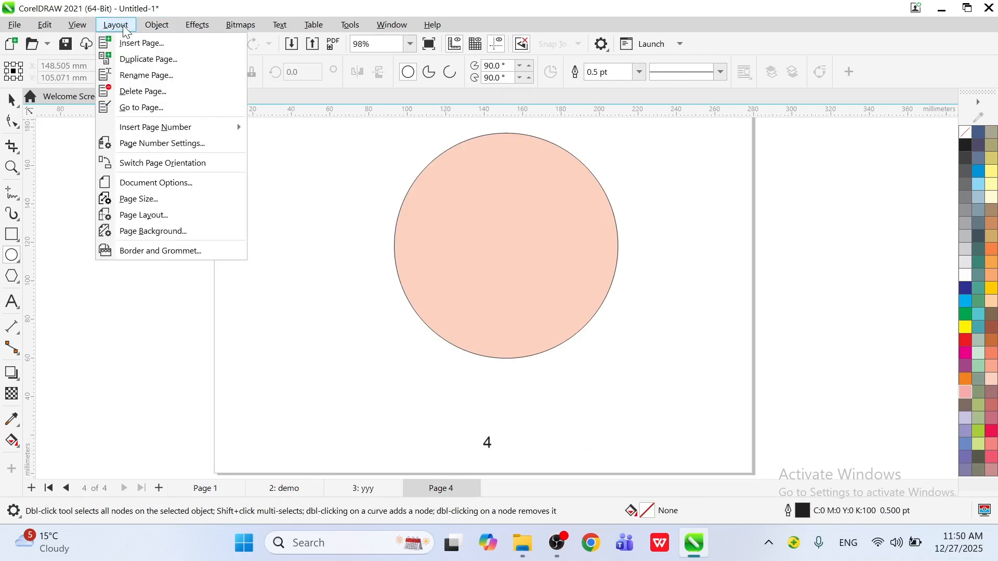
pyautogui.moveTo(225, 128)
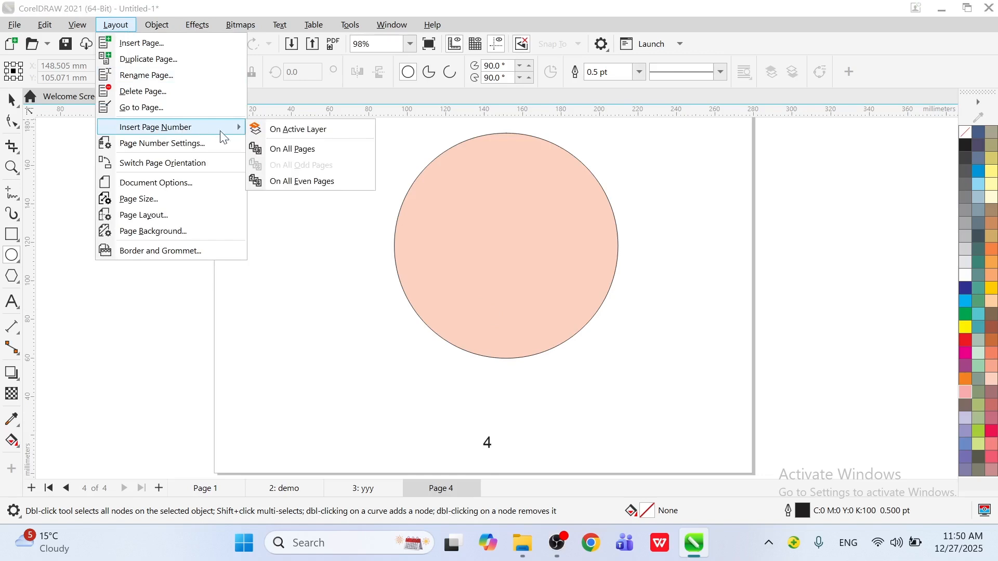
pyautogui.click(311, 182)
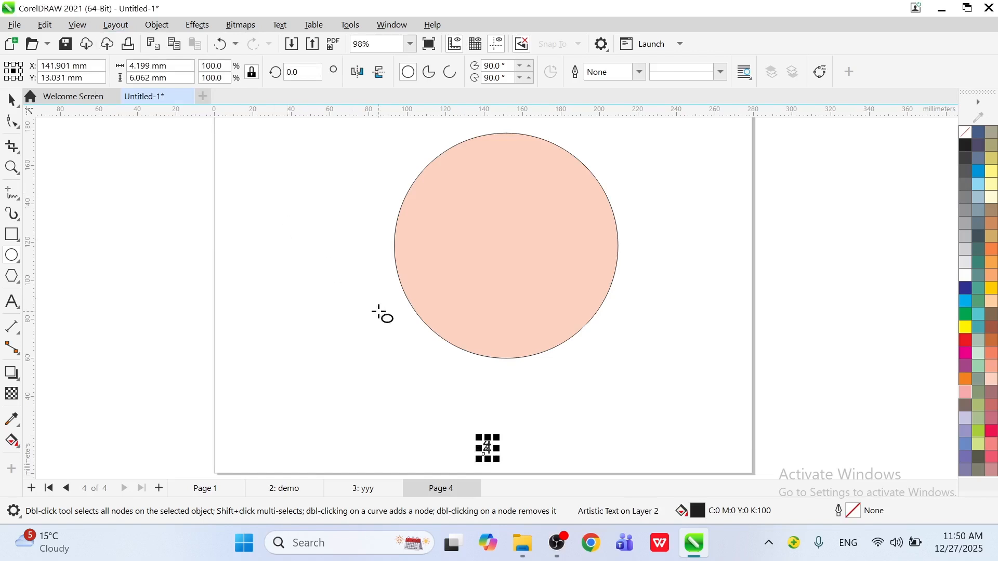
pyautogui.click(115, 25)
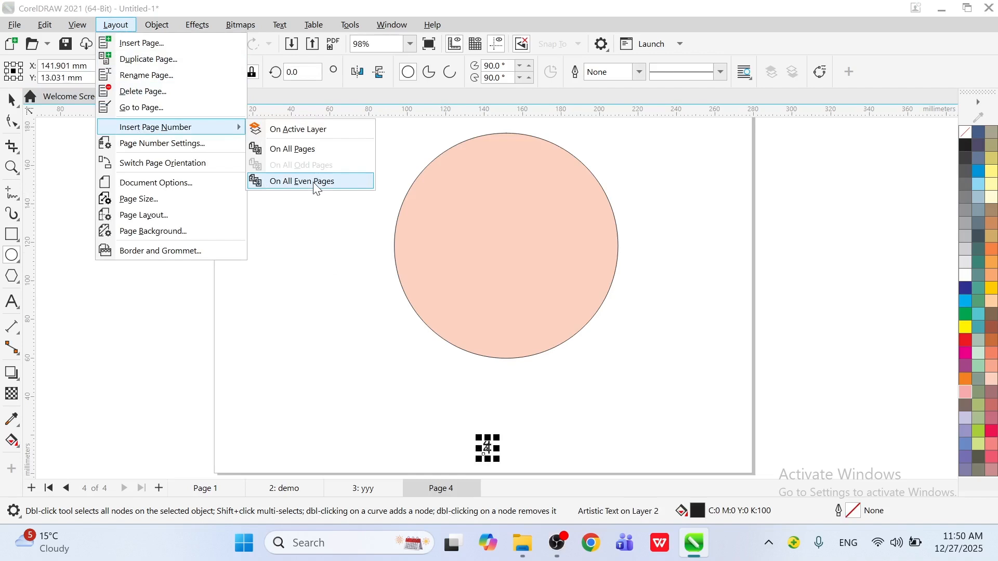
pyautogui.click(295, 489)
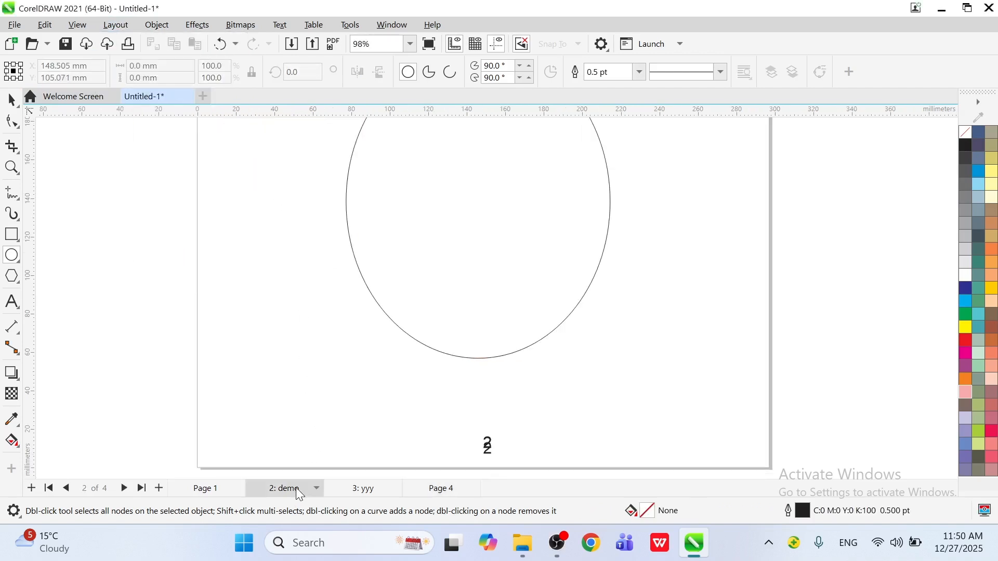
# Delete the overlapping even-page number at the lower edge of page 2.
pyautogui.click(115, 25)
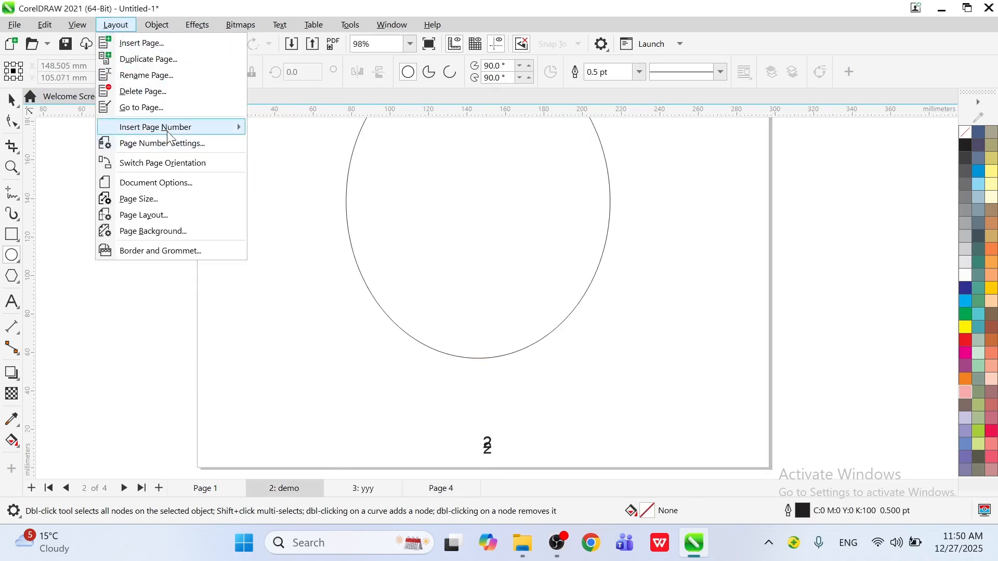
pyautogui.moveTo(168, 134)
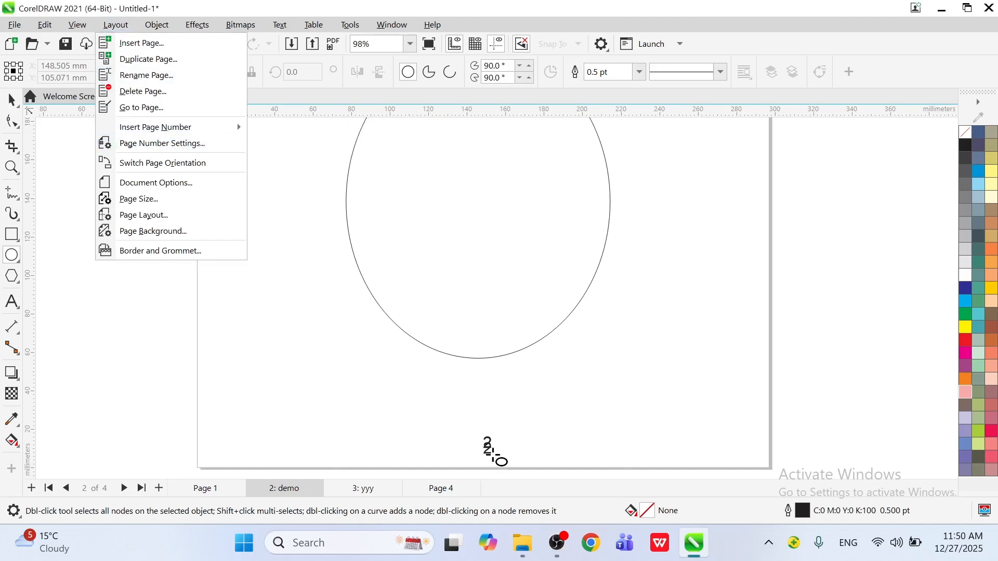
pyautogui.click(487, 447)
pyautogui.press('Escape')
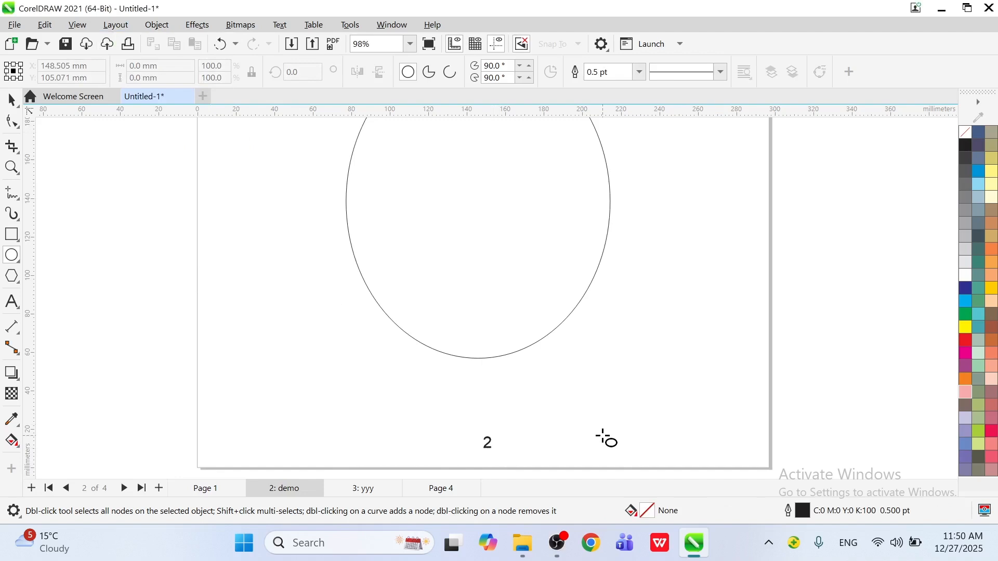
# Try starting the numbering on page 2 in Page Number Settings, then cancel the dialog.
pyautogui.click(487, 444)
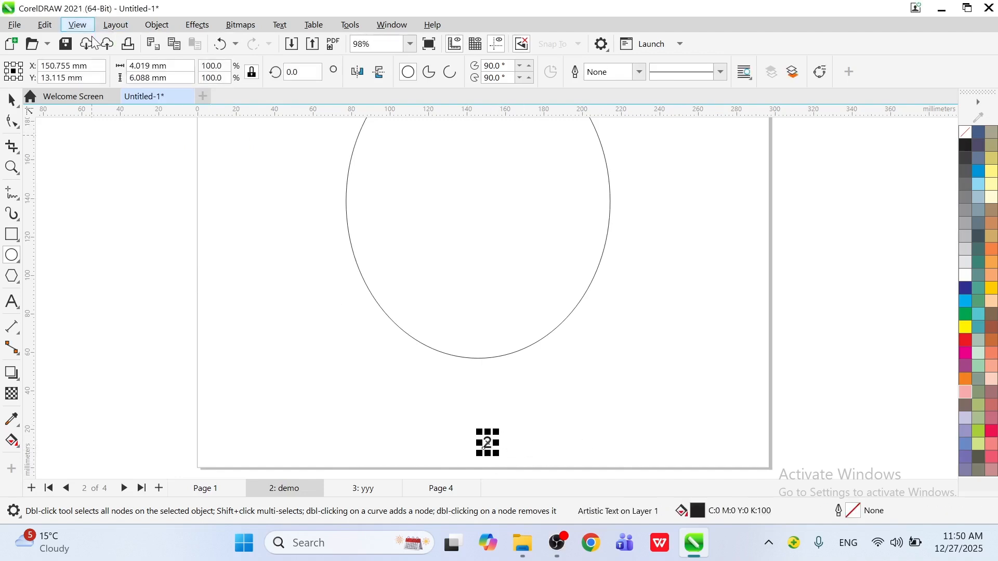
pyautogui.click(110, 30)
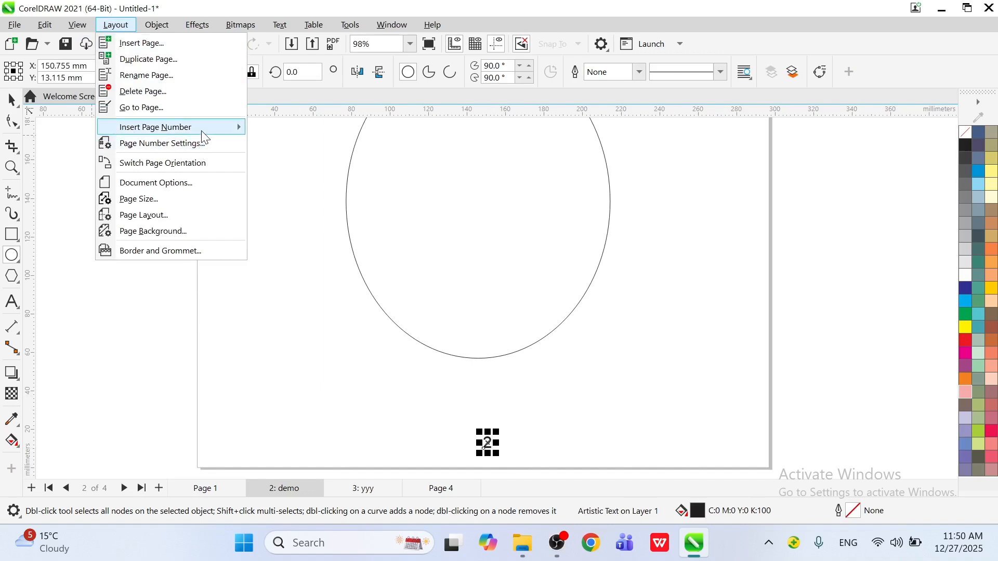
pyautogui.moveTo(203, 136)
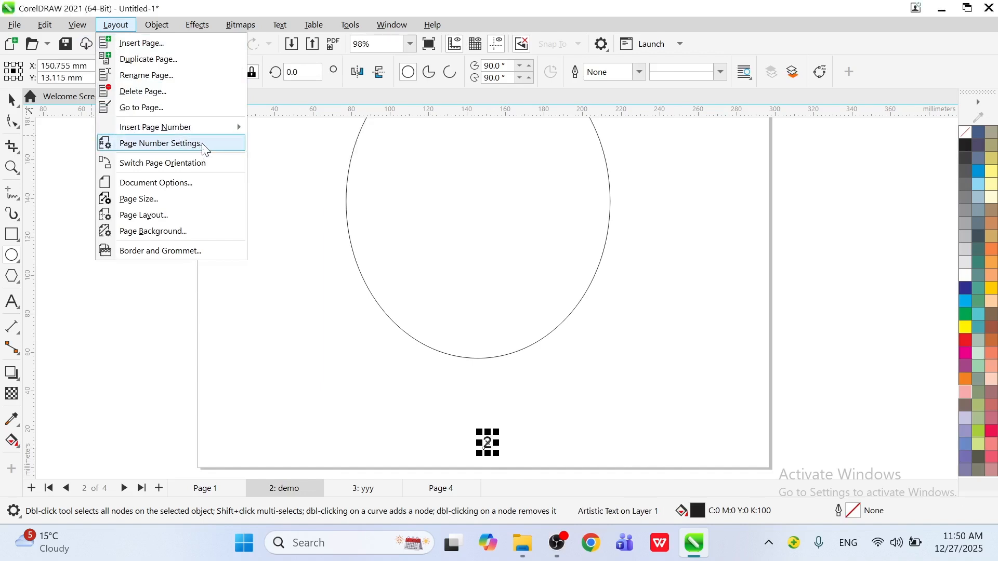
pyautogui.click(152, 143)
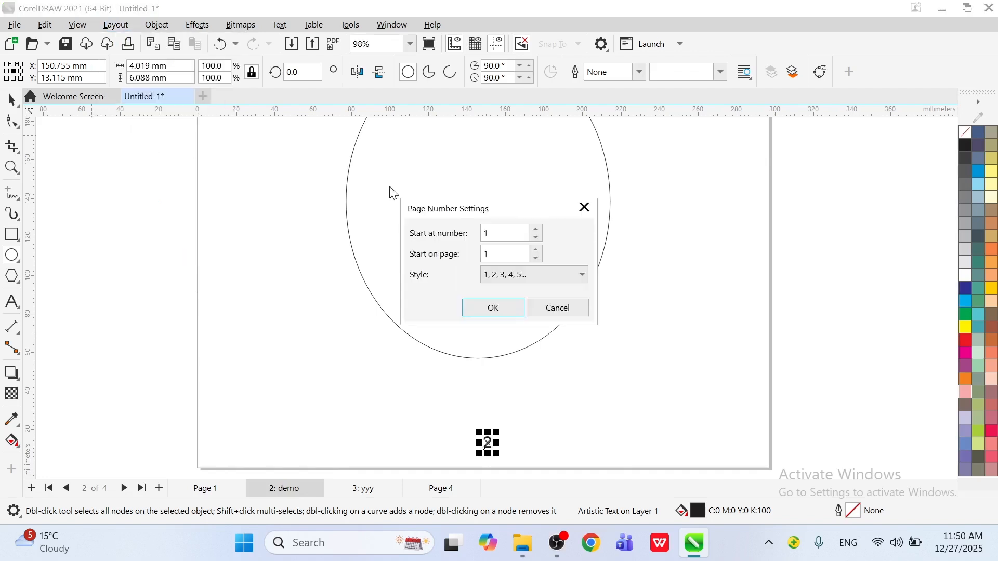
pyautogui.click(534, 250)
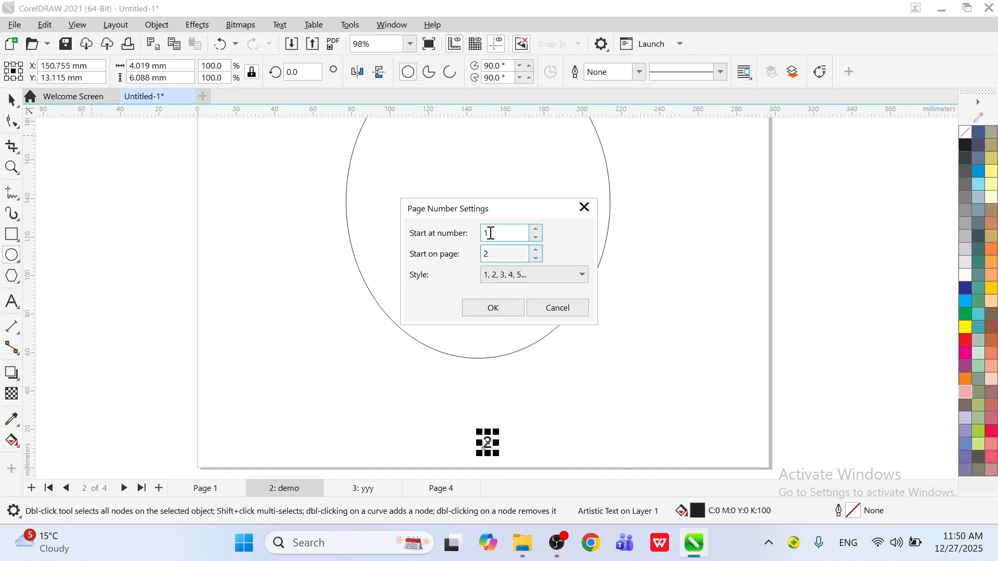
pyautogui.click(563, 312)
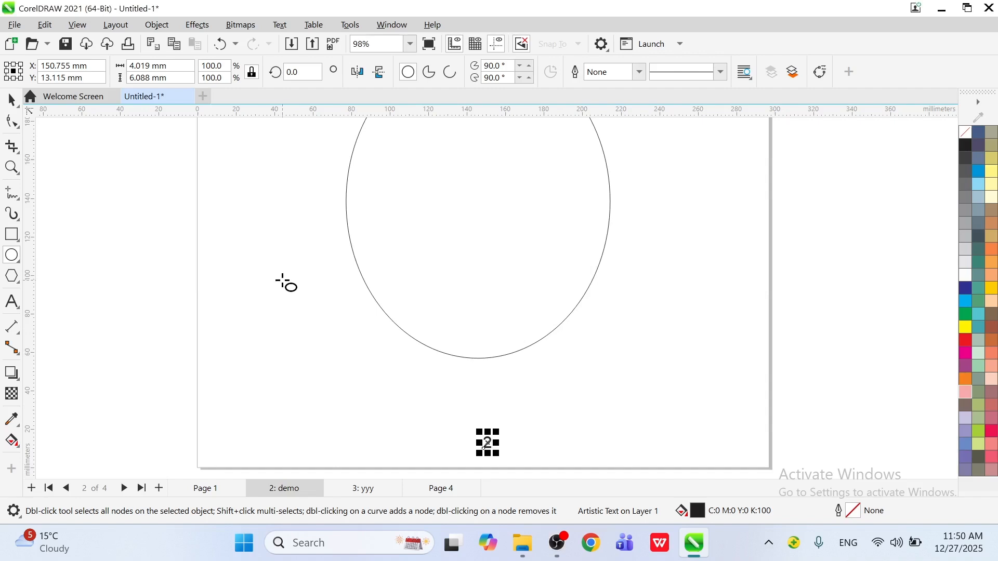
# Delete the remaining page numbers and look through pages 1 to 4 to check their removal.
pyautogui.press('F3')
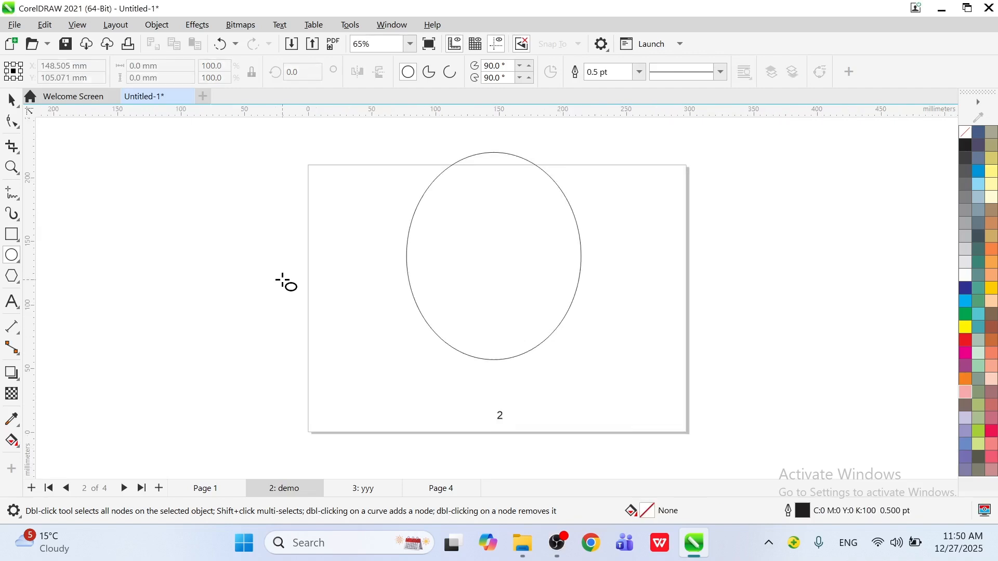
pyautogui.click(210, 493)
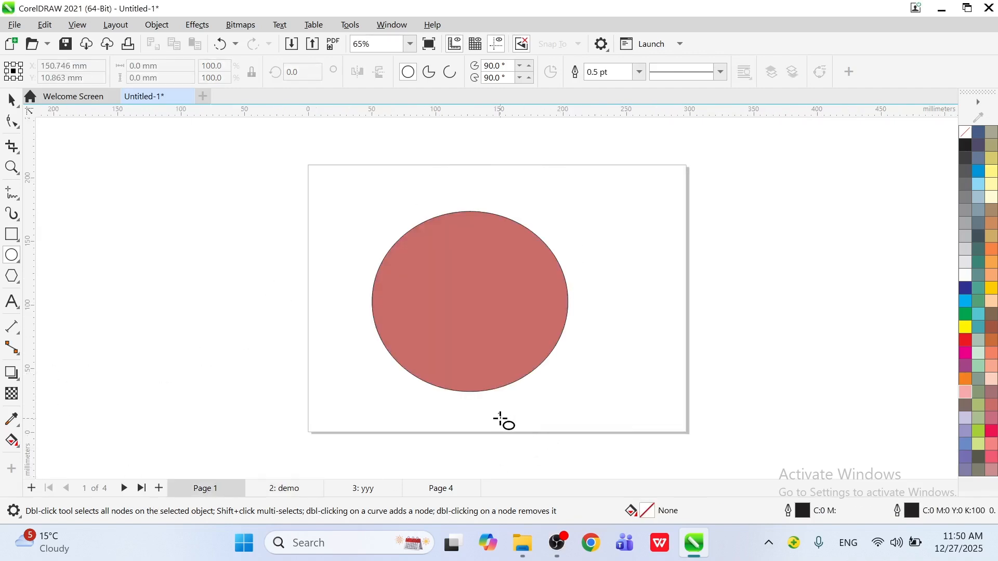
pyautogui.click(499, 416)
pyautogui.click(296, 488)
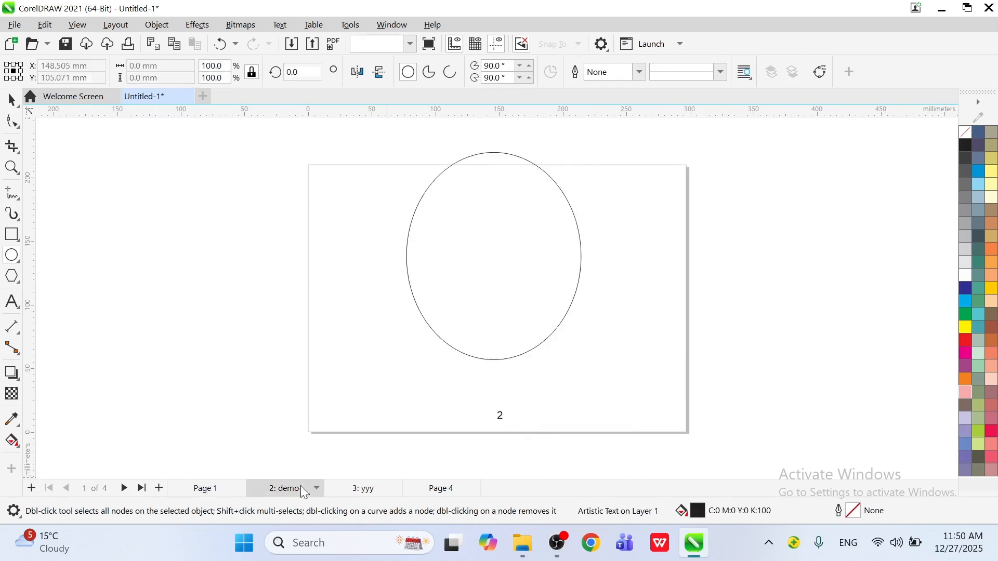
pyautogui.click(364, 488)
pyautogui.click(500, 415)
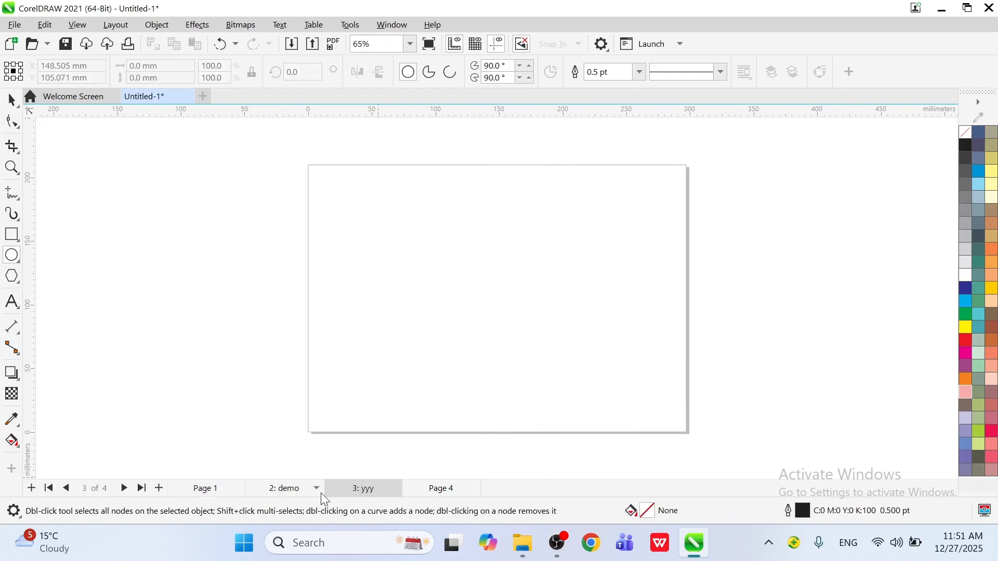
pyautogui.click(294, 493)
pyautogui.click(443, 490)
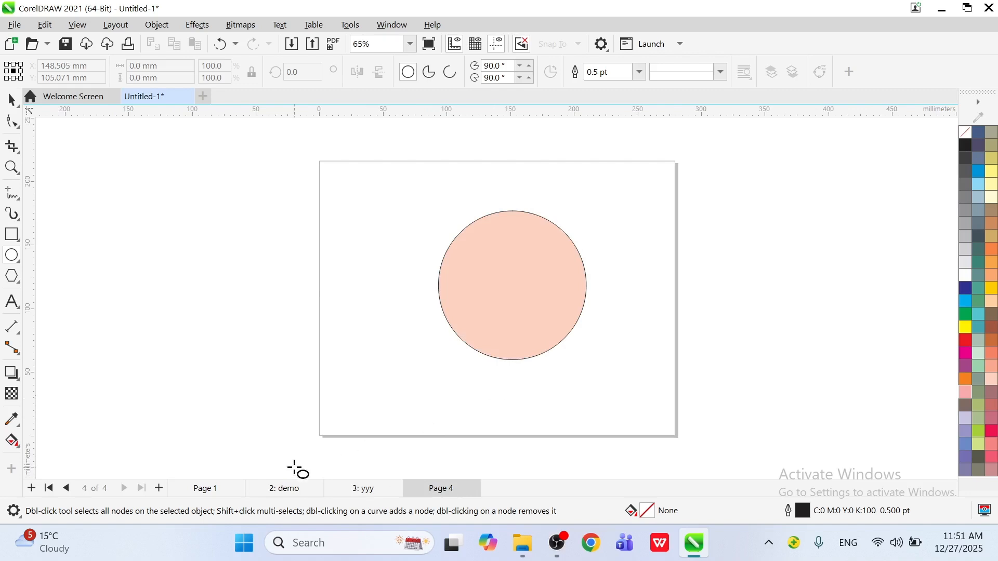
pyautogui.click(225, 486)
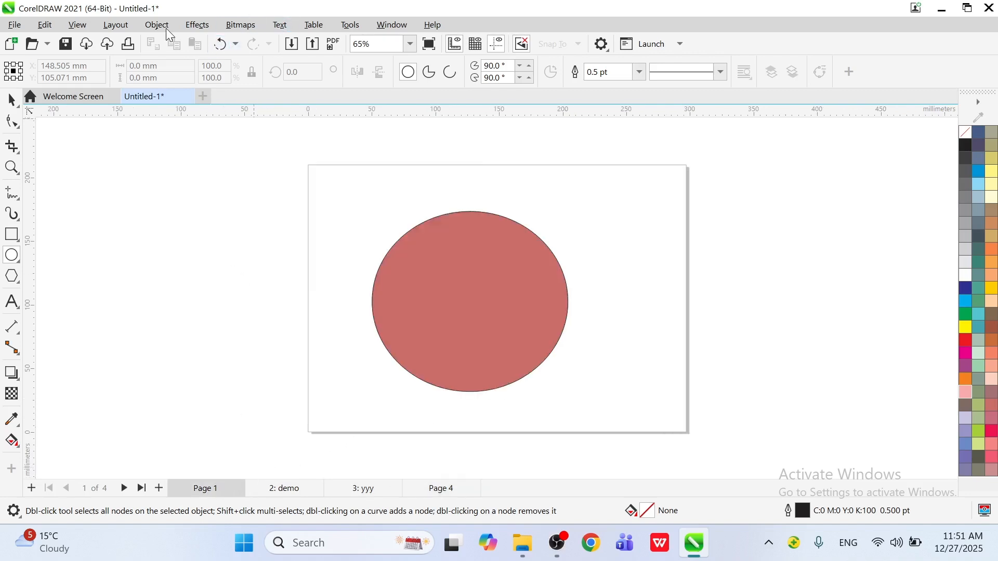
# Configure the page numbering to start at number 2 on page 1 with the A, B, C, D, E style.
pyautogui.click(144, 26)
pyautogui.moveTo(116, 25)
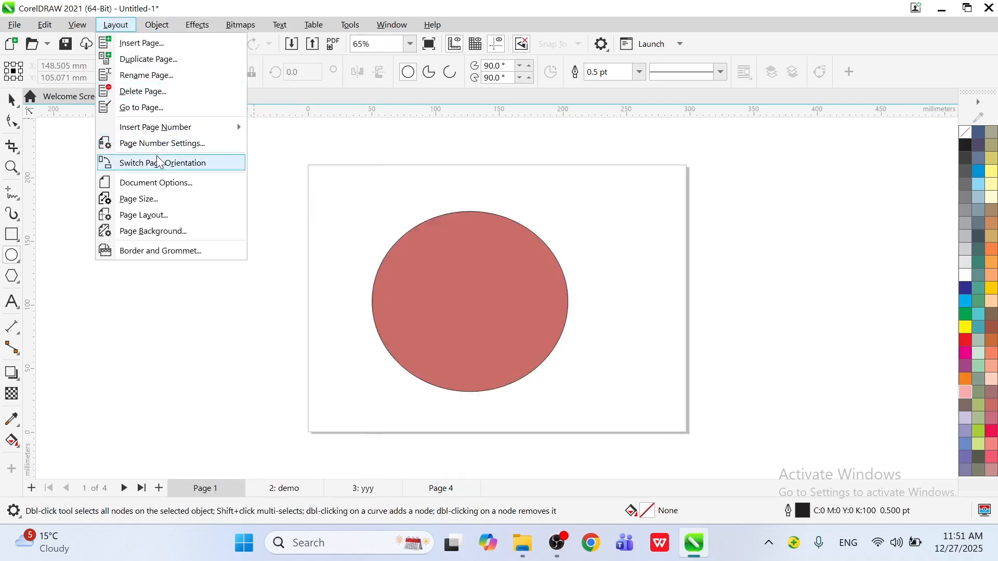
pyautogui.click(177, 144)
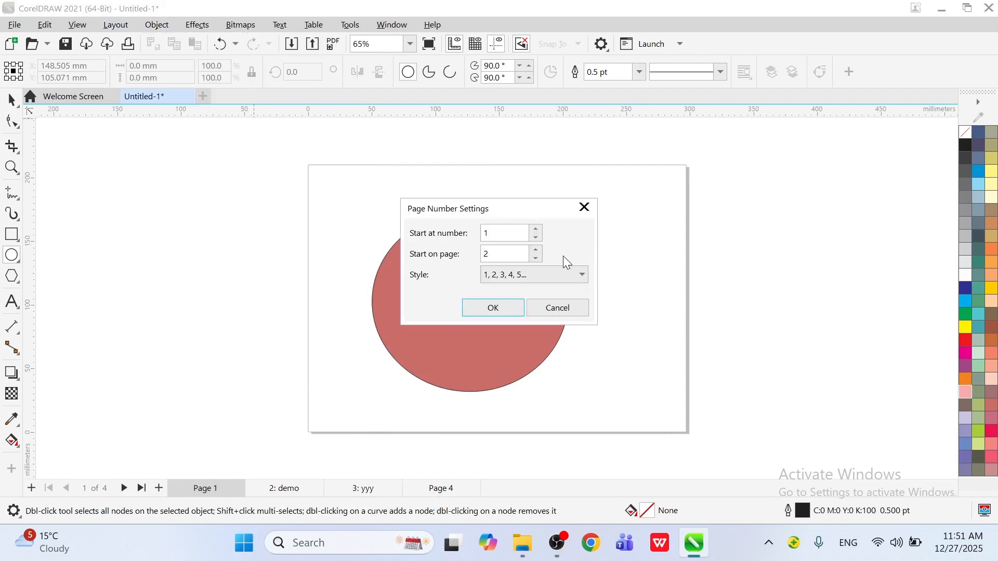
pyautogui.click(523, 254)
pyautogui.click(536, 229)
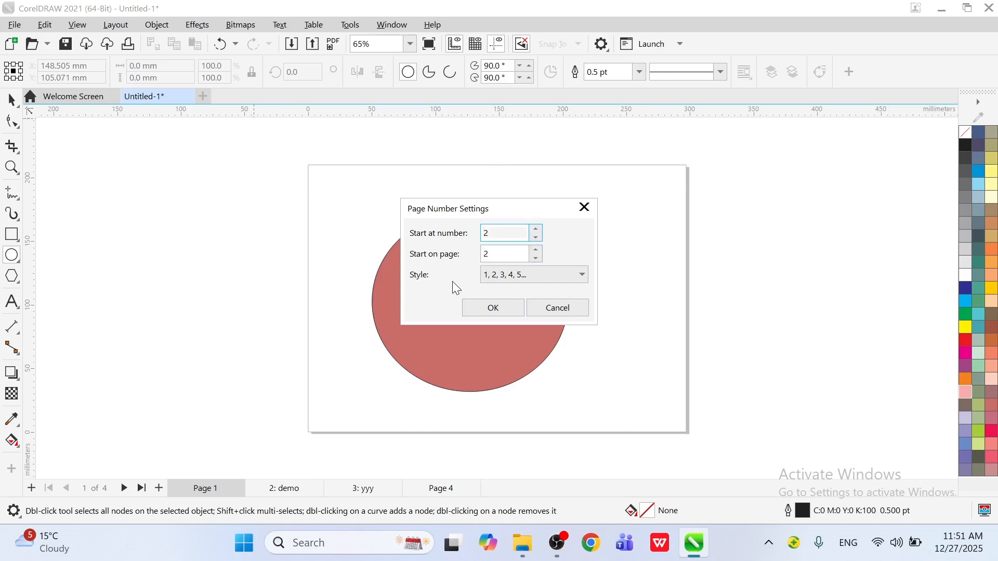
pyautogui.click(535, 257)
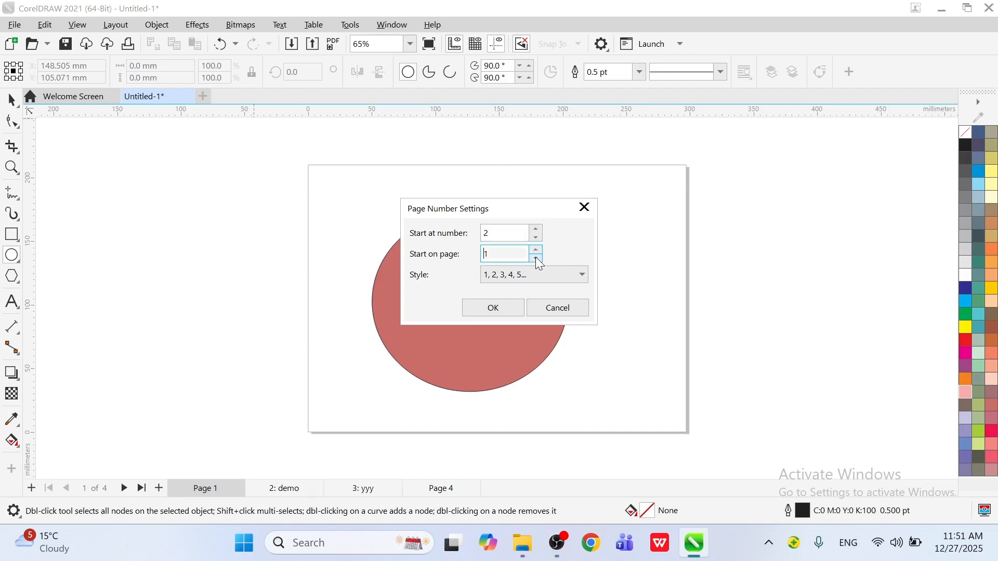
pyautogui.click(549, 274)
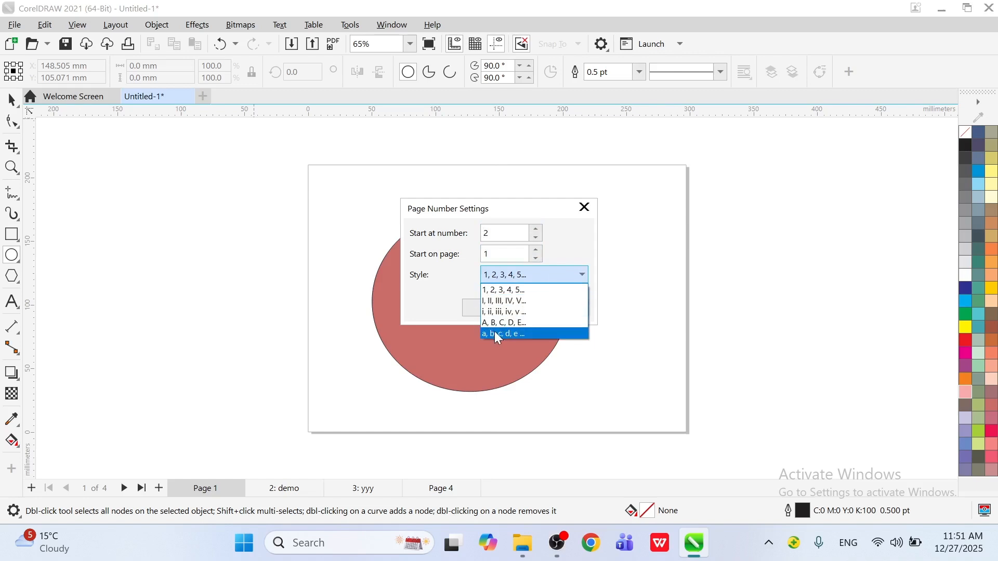
pyautogui.click(520, 324)
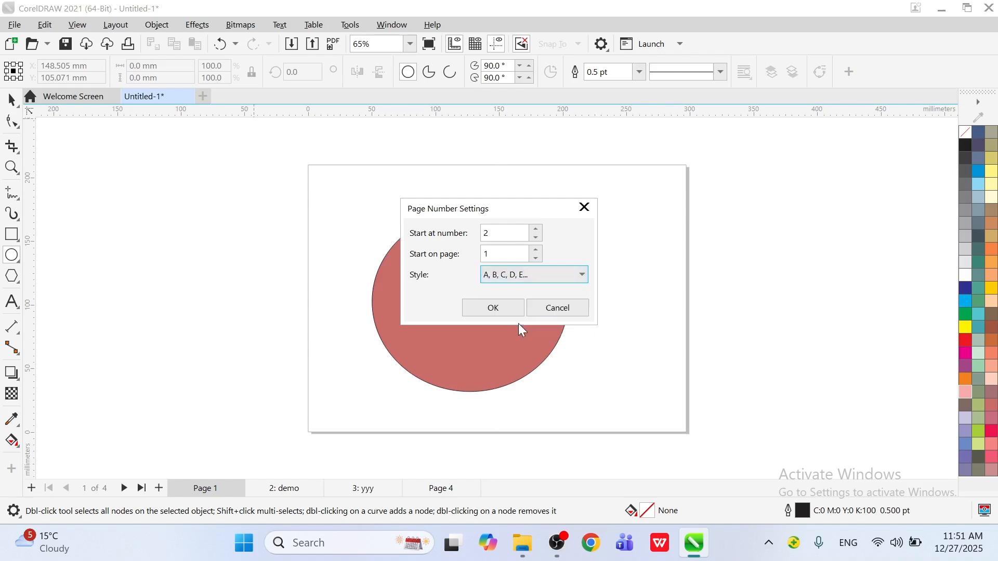
pyautogui.click(498, 307)
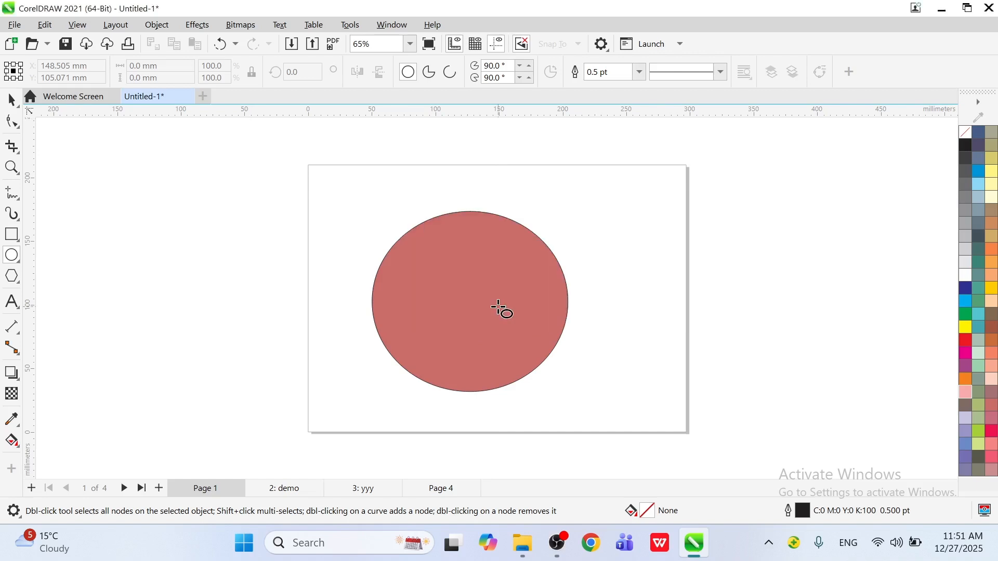
# Look through pages 1 to 3 for page numbers and review the Page Number Settings.
pyautogui.click(283, 490)
pyautogui.click(364, 490)
pyautogui.click(201, 486)
pyautogui.click(521, 334)
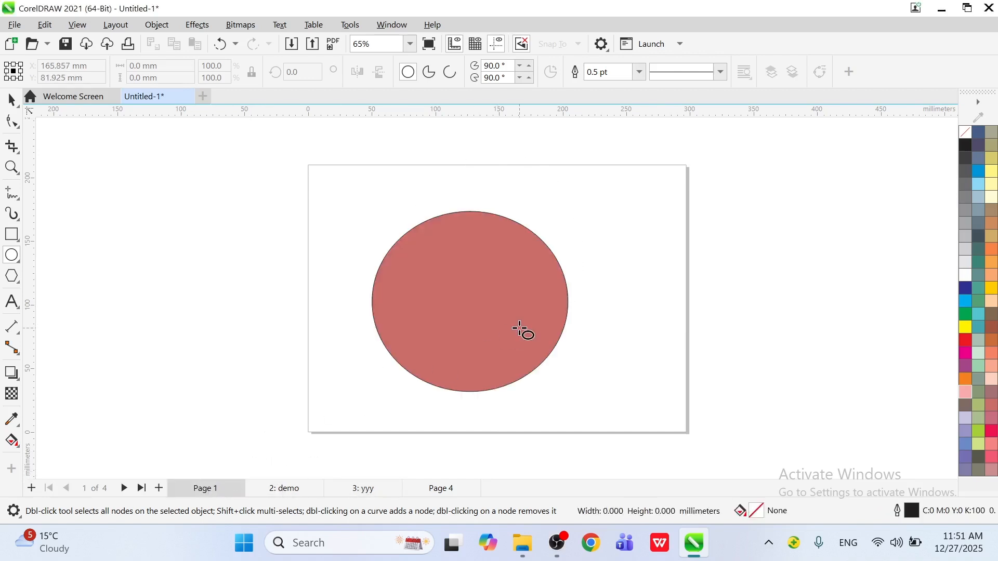
pyautogui.click(160, 27)
pyautogui.click(115, 25)
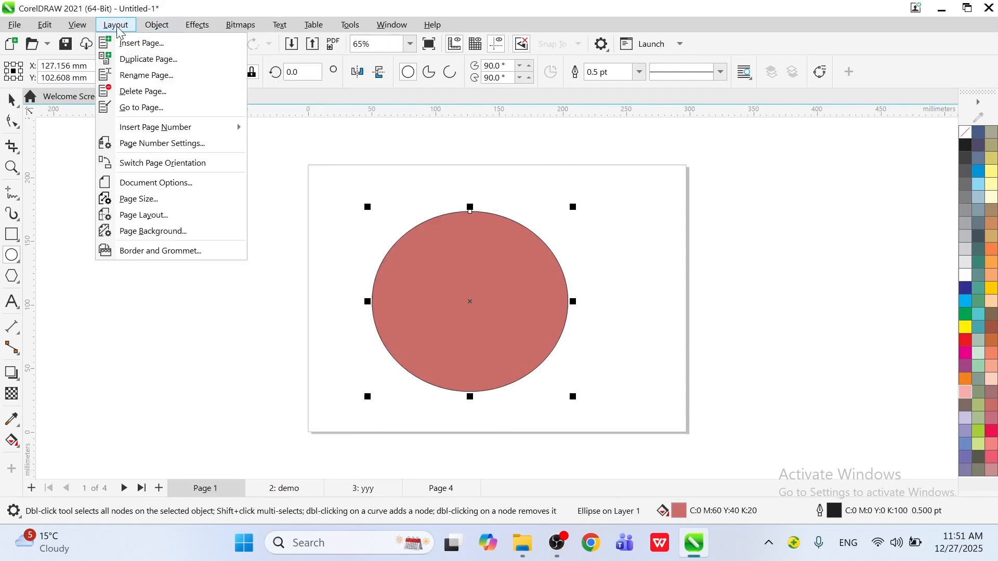
pyautogui.moveTo(154, 130)
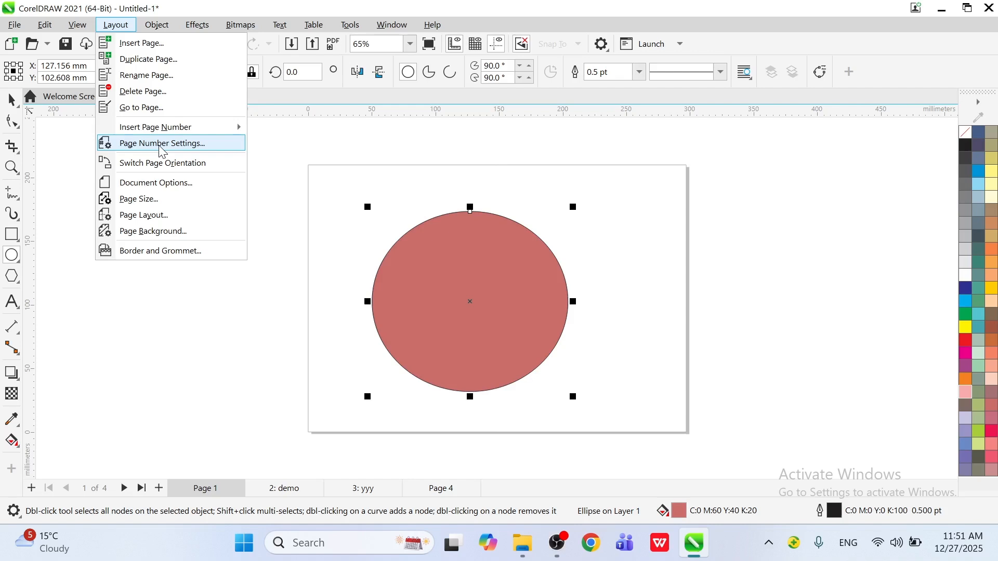
pyautogui.click(183, 144)
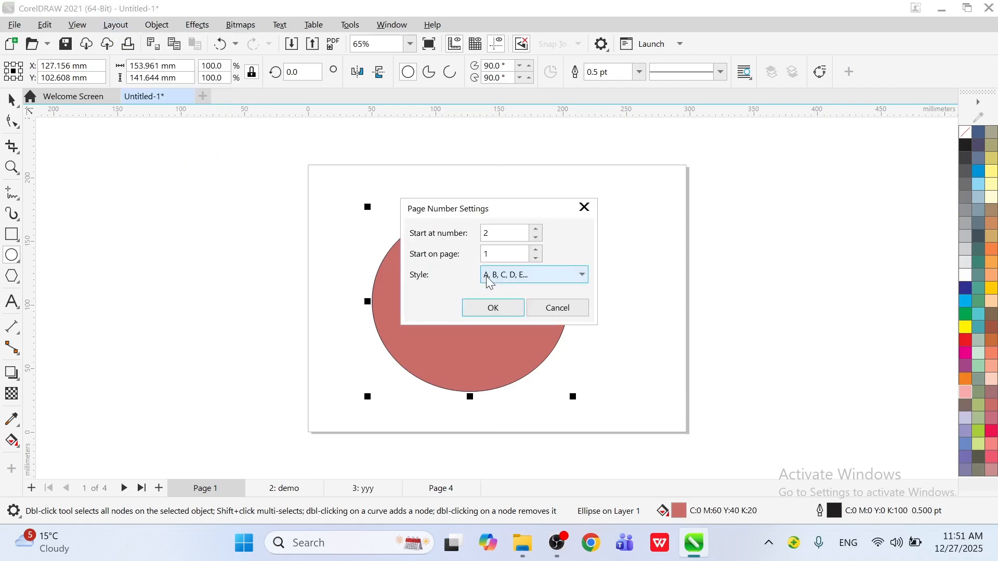
pyautogui.click(474, 310)
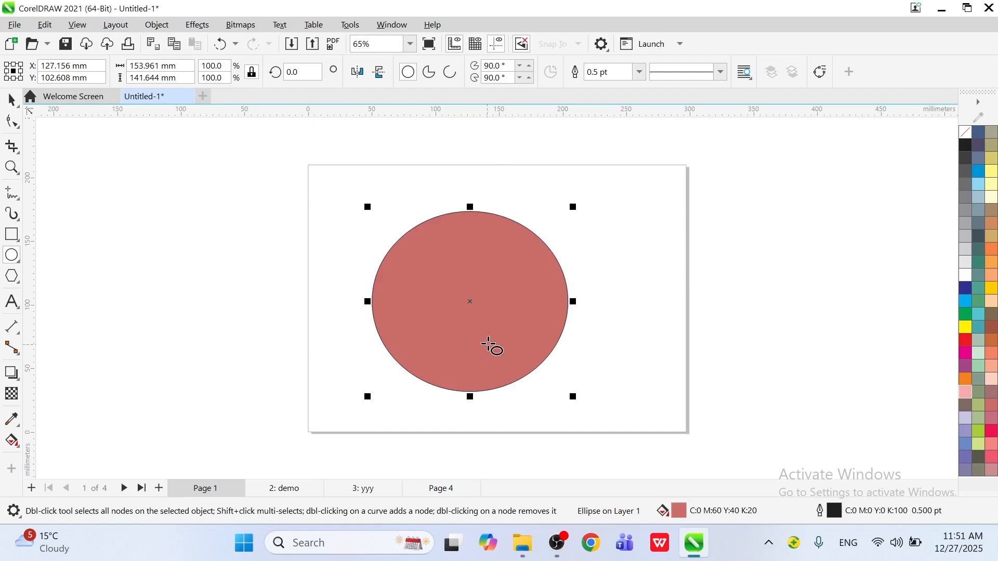
# Insert page numbers on all pages and check the lettering on pages 1 to 4.
pyautogui.click(119, 27)
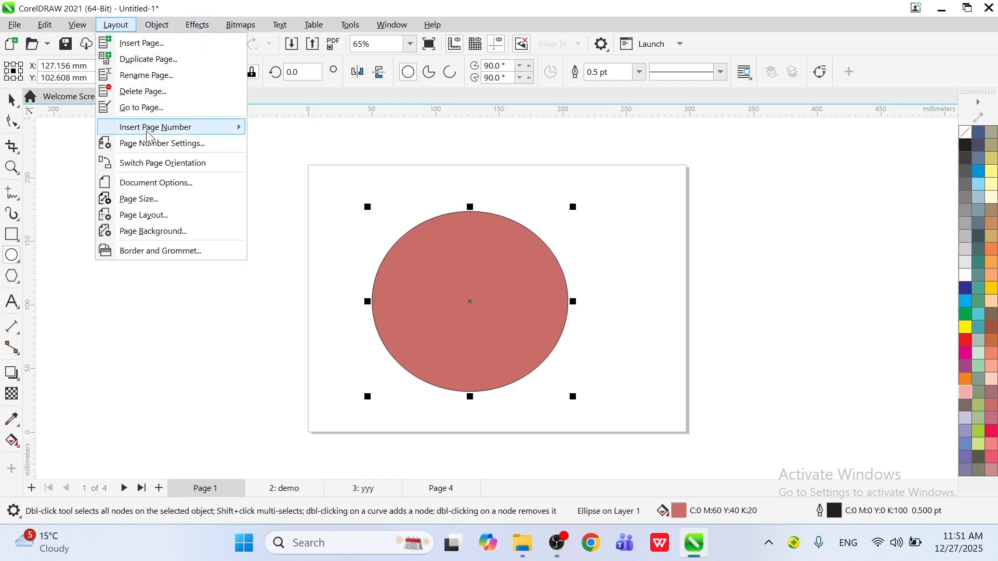
pyautogui.moveTo(203, 128)
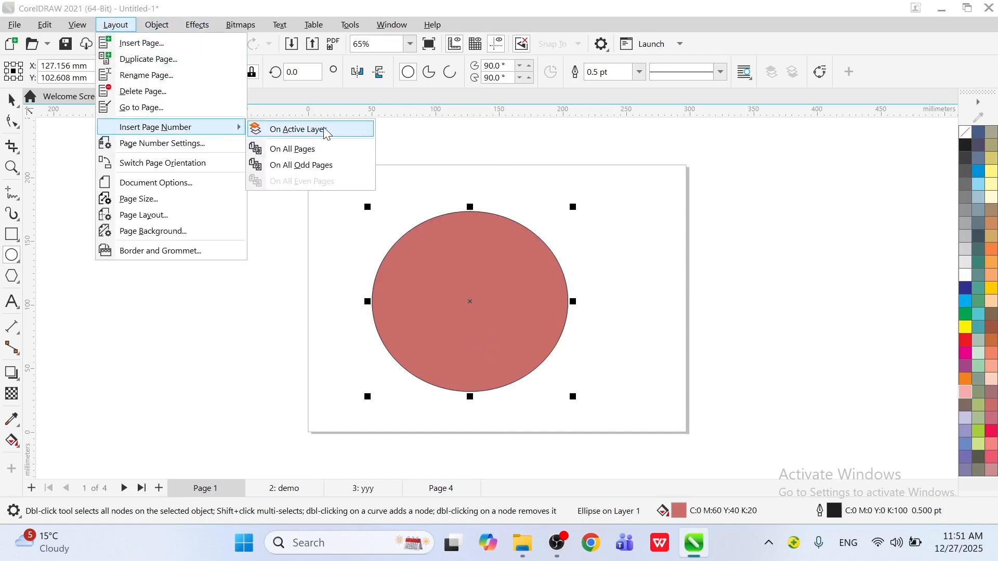
pyautogui.click(297, 156)
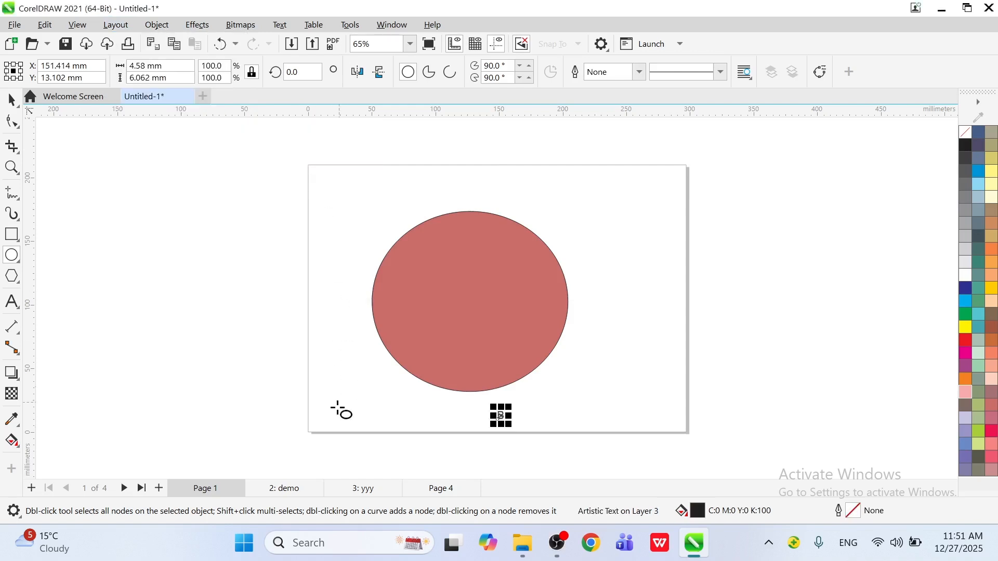
pyautogui.click(285, 468)
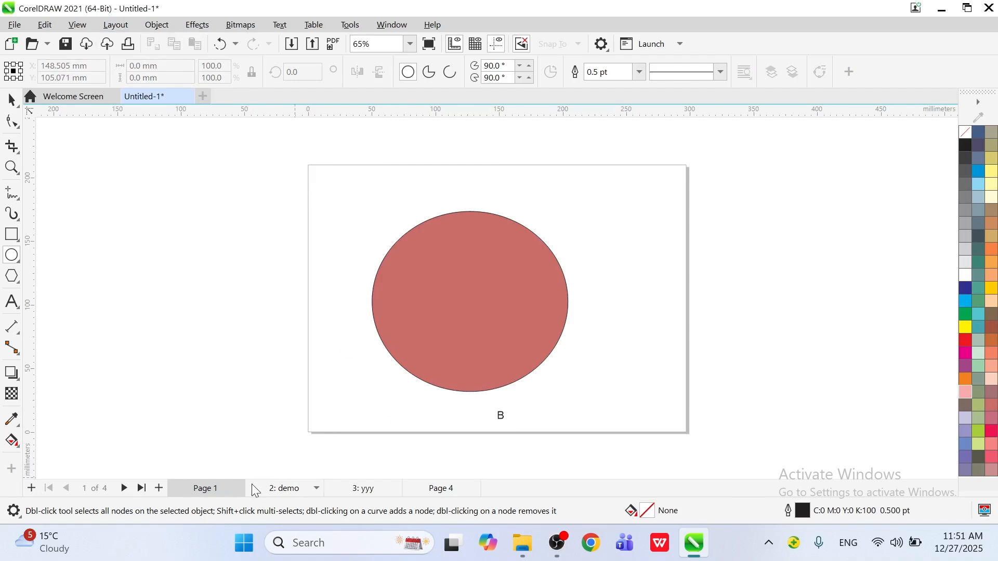
pyautogui.click(285, 485)
pyautogui.click(232, 490)
pyautogui.click(283, 488)
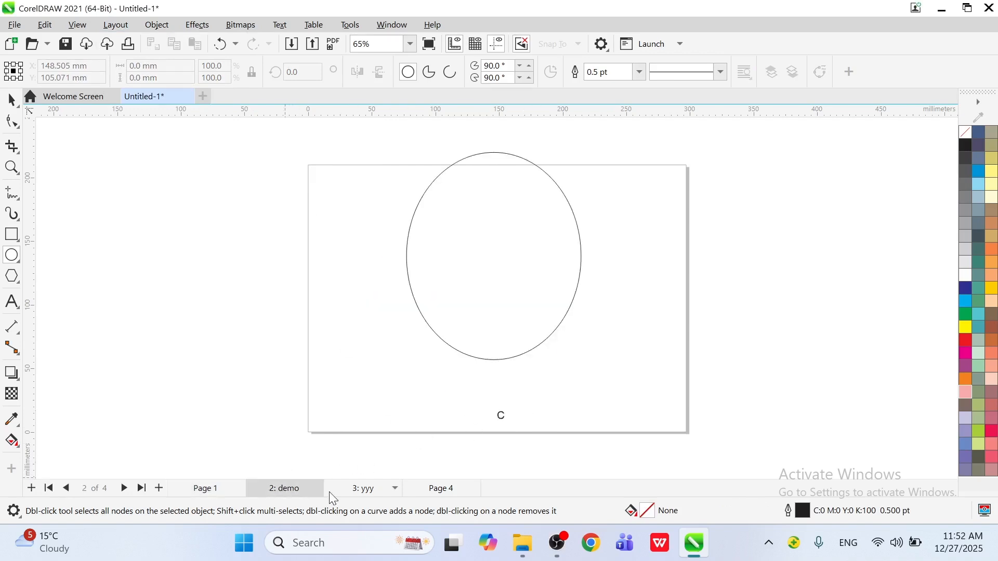
pyautogui.click(391, 486)
pyautogui.click(441, 487)
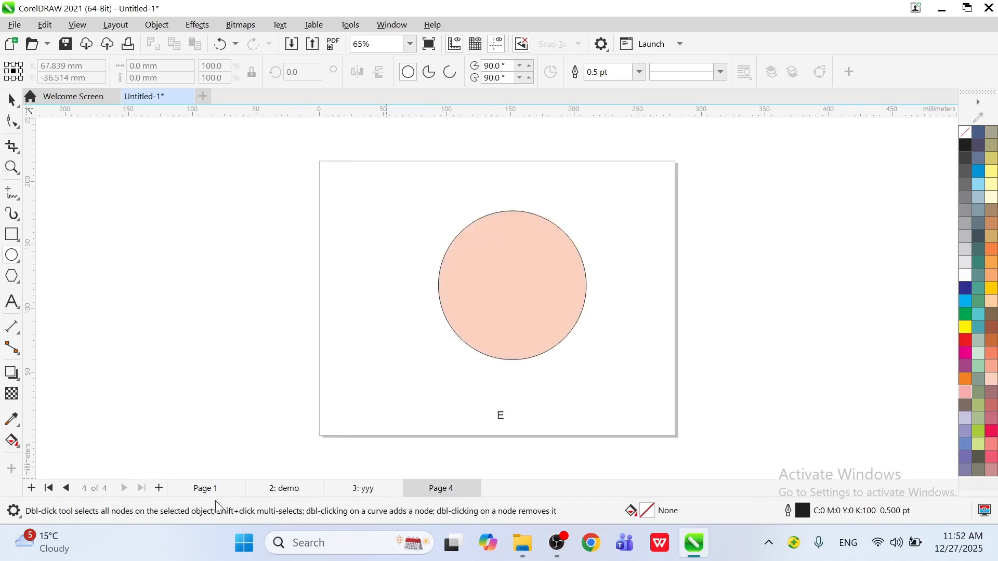
pyautogui.click(214, 489)
# Set the page numbering to start at number 1 and check the lettering on each page.
pyautogui.click(418, 237)
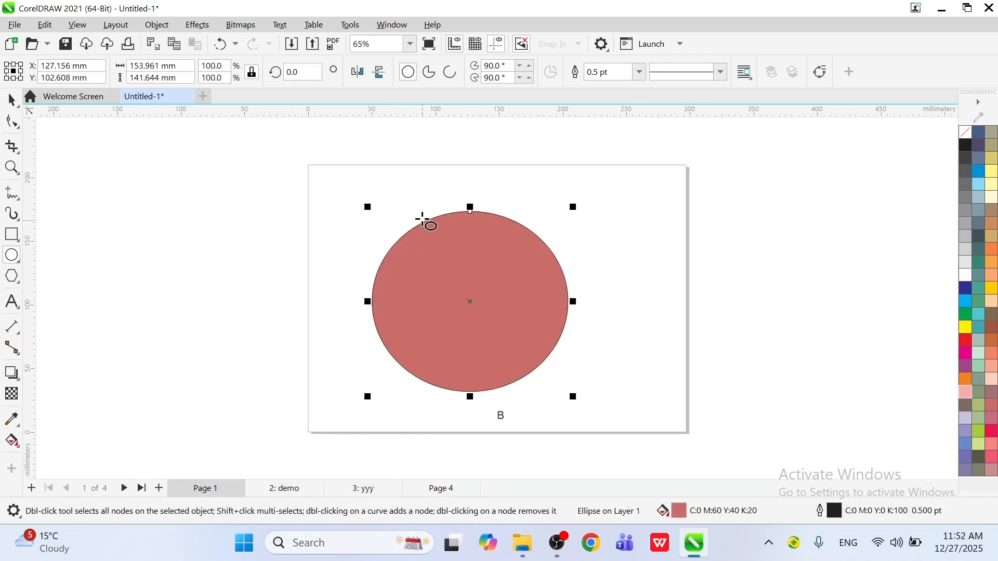
pyautogui.click(162, 30)
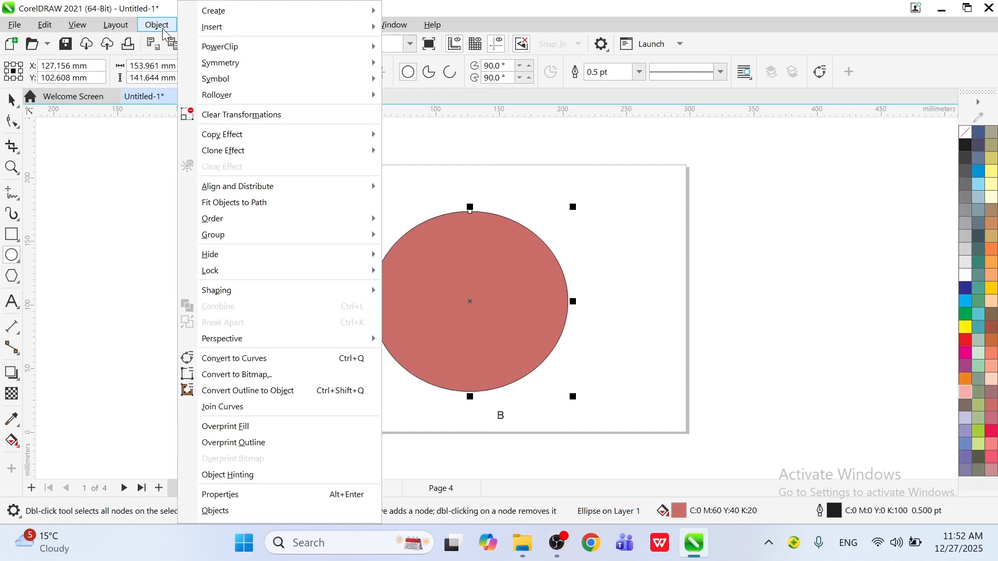
pyautogui.click(296, 183)
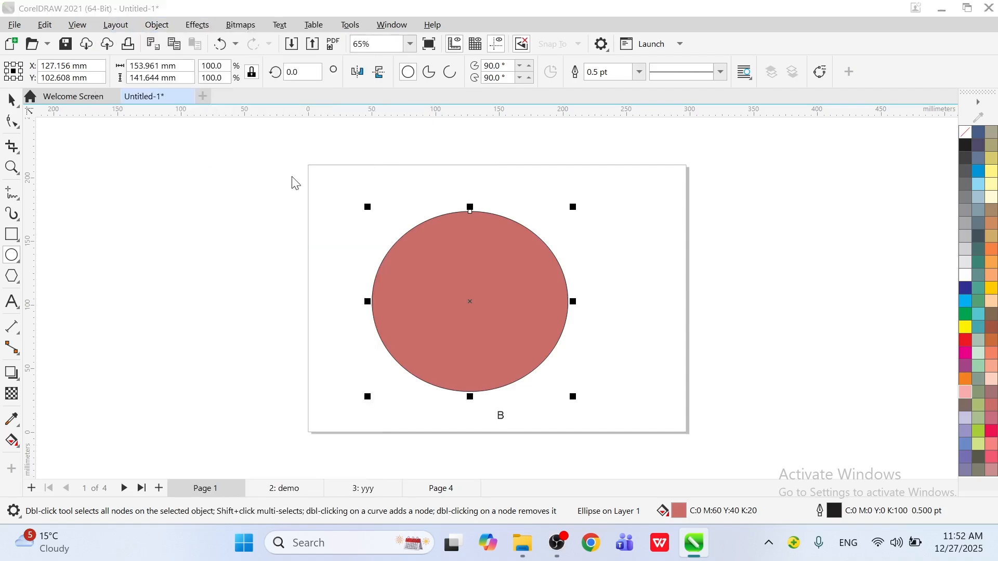
pyautogui.click(535, 239)
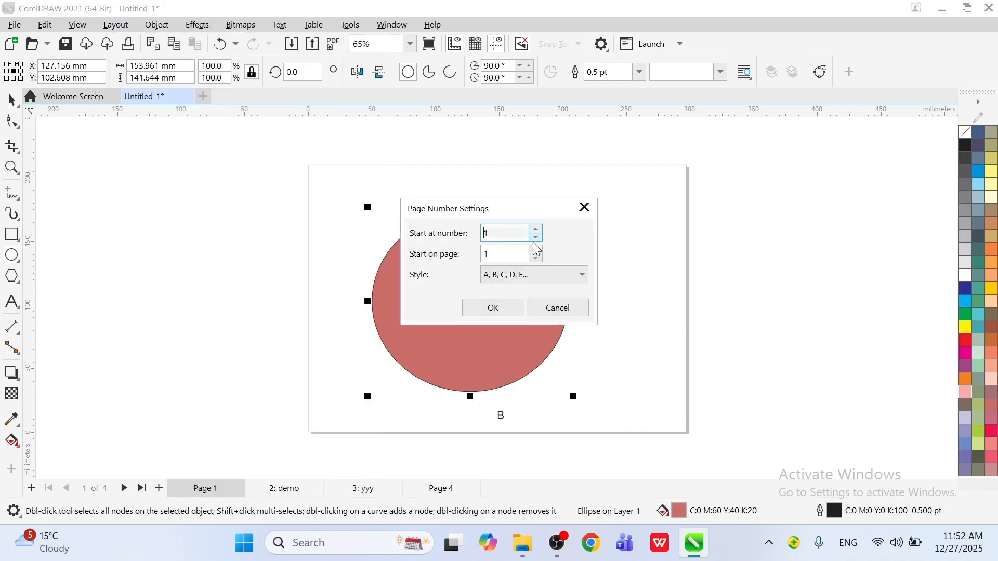
pyautogui.click(491, 309)
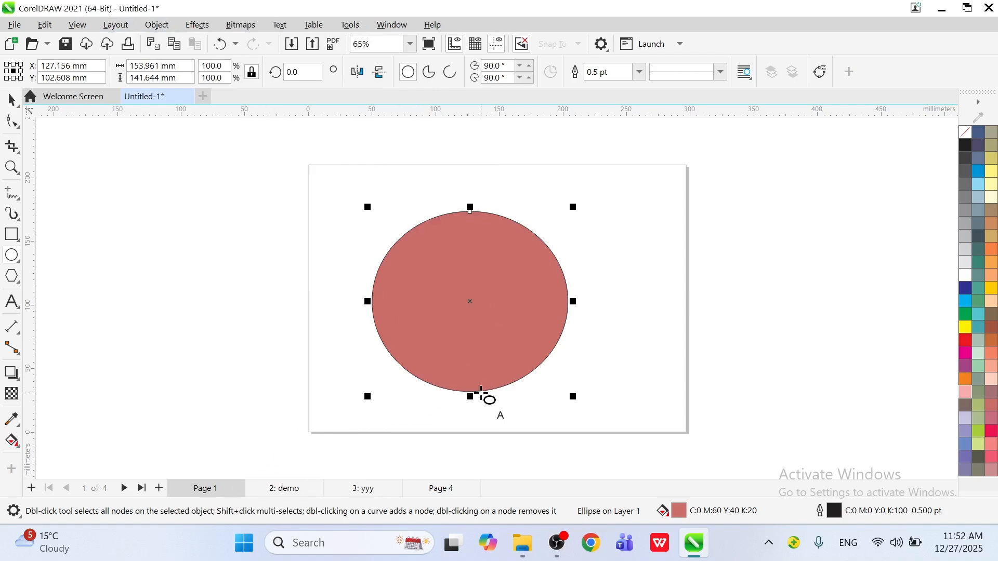
pyautogui.click(300, 487)
pyautogui.click(377, 488)
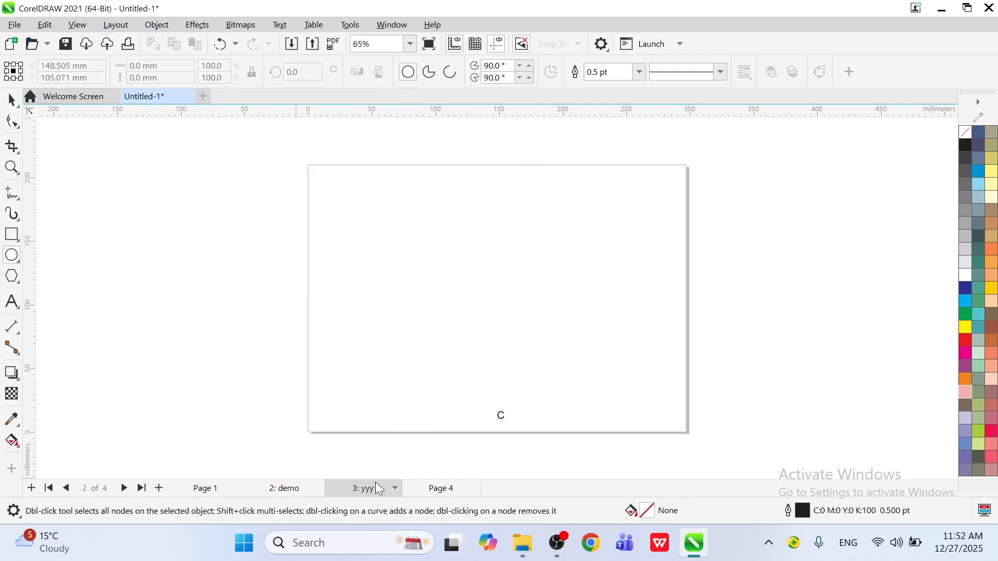
pyautogui.click(443, 488)
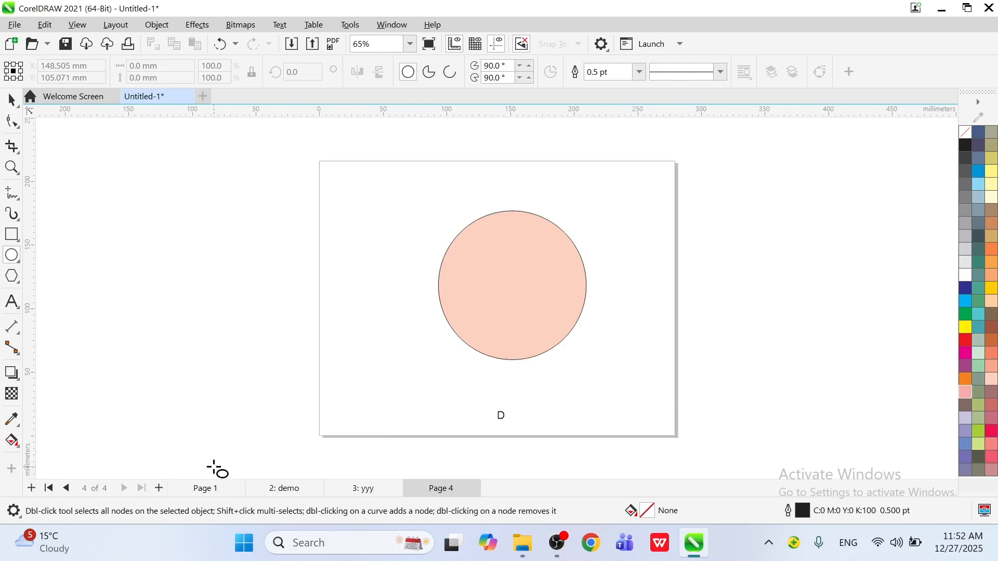
pyautogui.click(210, 486)
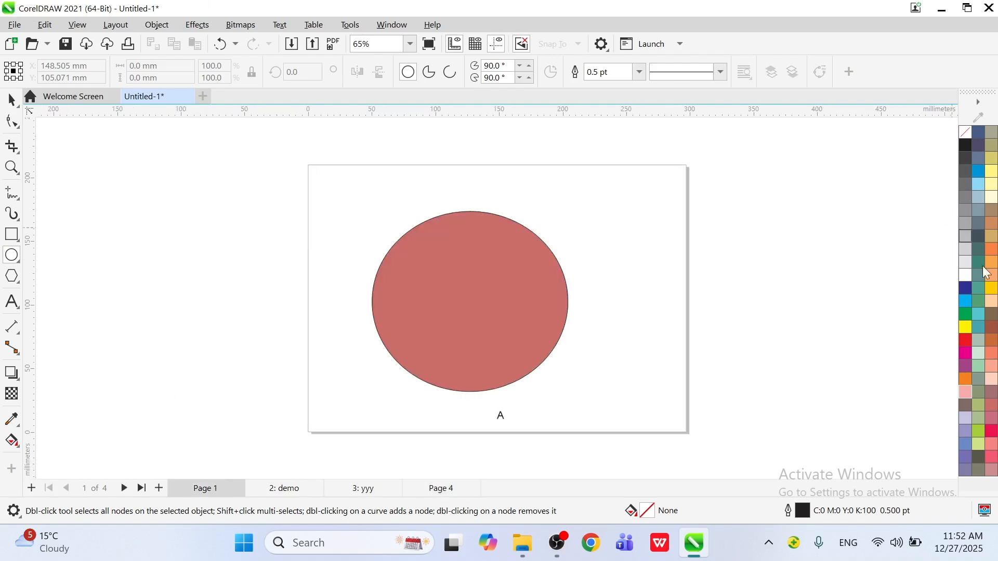
# Switch page 1 to portrait orientation and back to landscape.
pyautogui.click(131, 24)
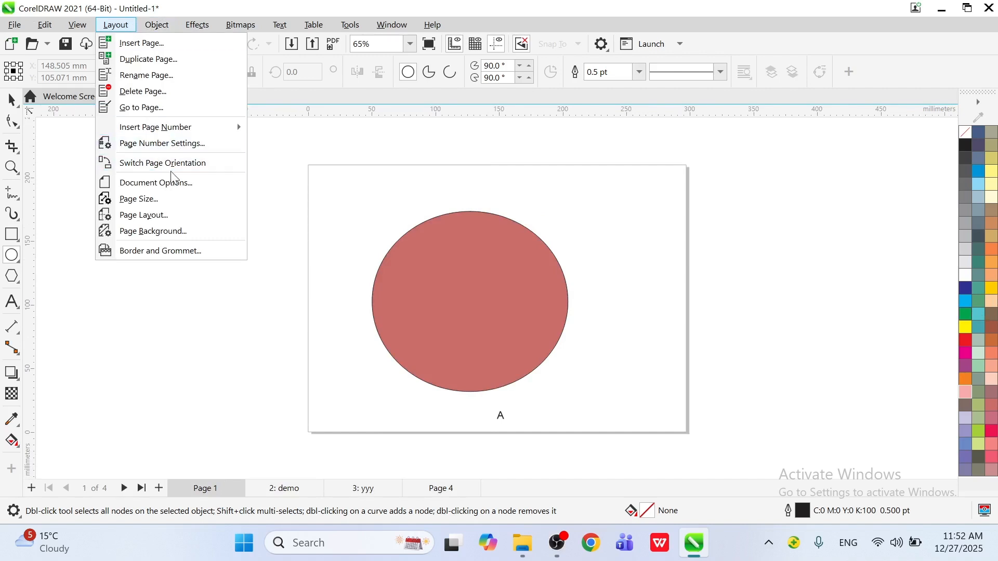
pyautogui.click(448, 232)
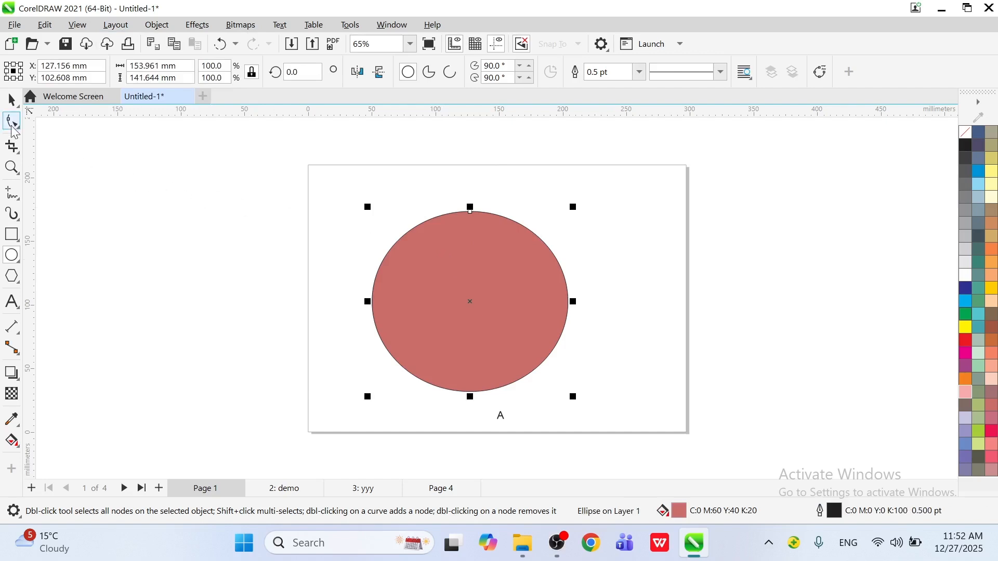
pyautogui.click(12, 98)
pyautogui.click(115, 24)
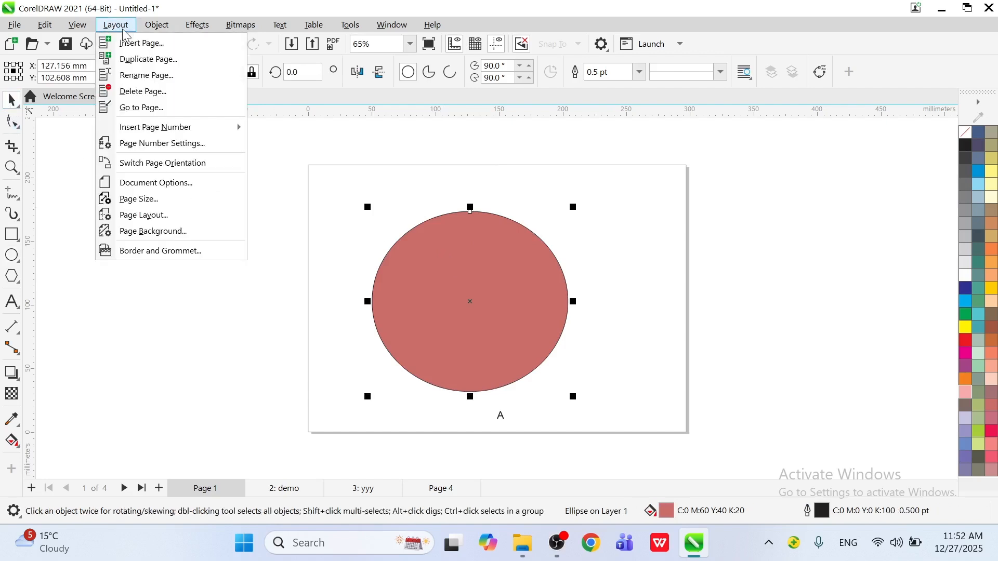
pyautogui.click(170, 164)
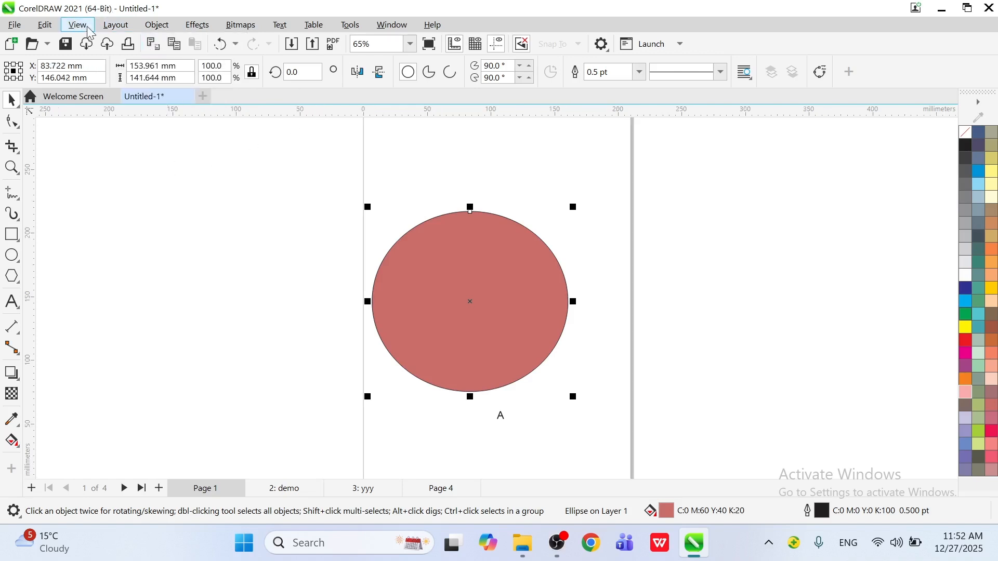
pyautogui.click(116, 24)
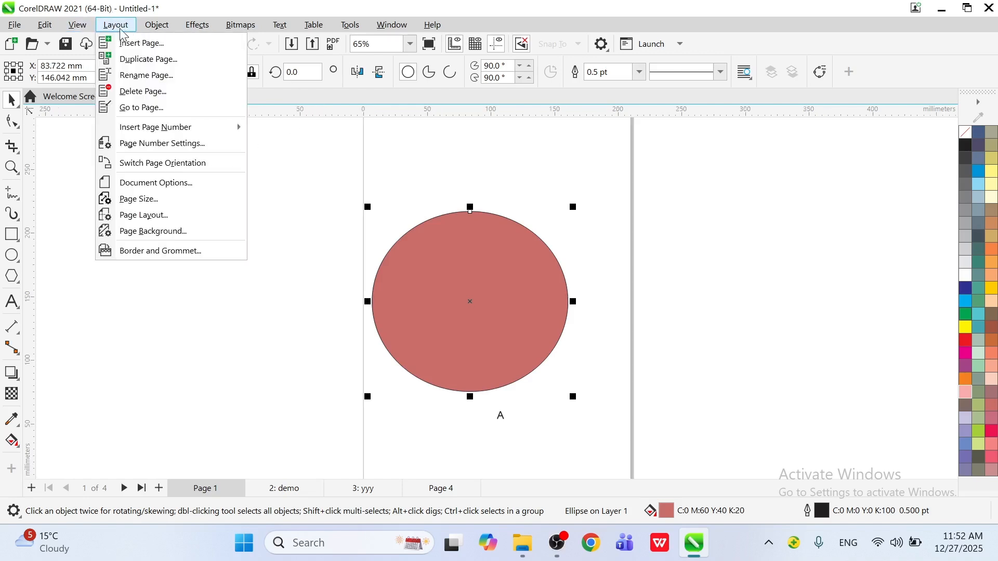
pyautogui.click(133, 163)
# Examine the document options for general view modes, page size presets and page layout.
pyautogui.click(132, 27)
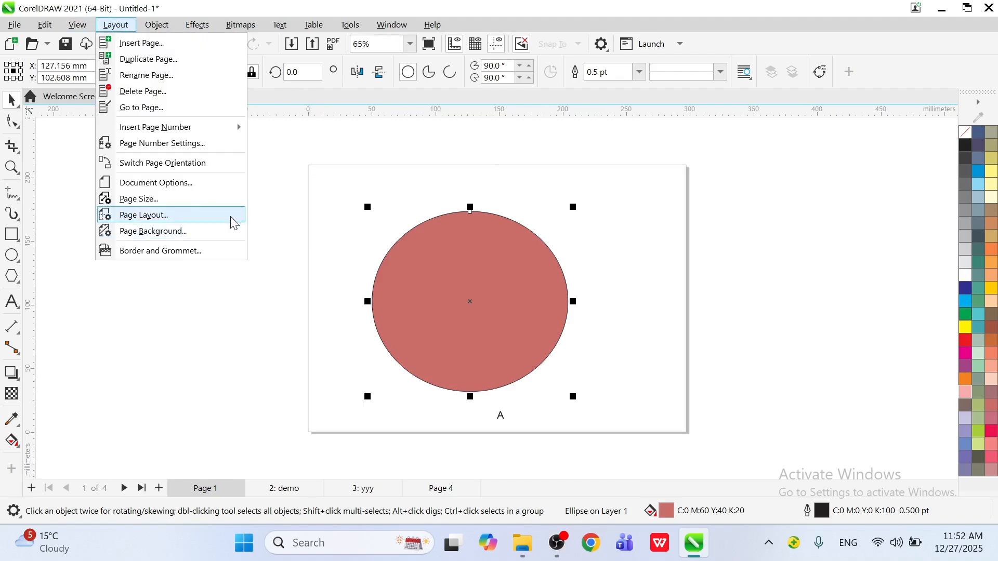
pyautogui.click(200, 186)
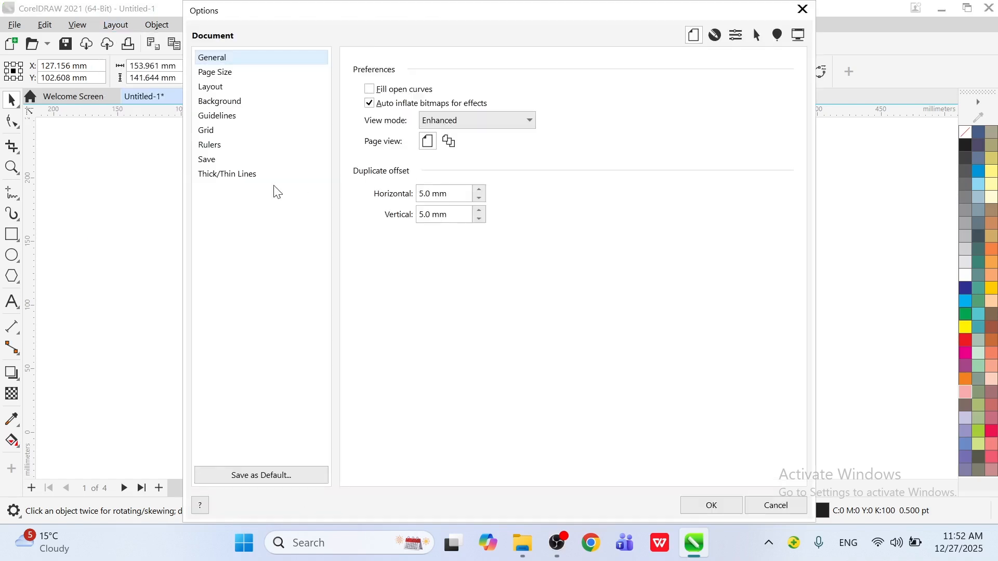
pyautogui.moveTo(454, 18); pyautogui.dragTo(712, 50)
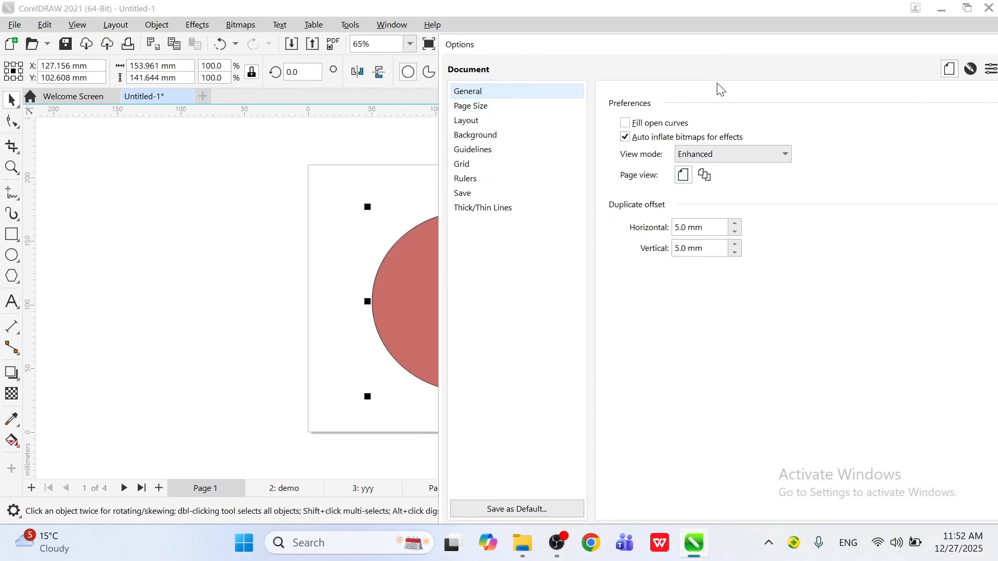
pyautogui.moveTo(740, 52); pyautogui.dragTo(673, 55)
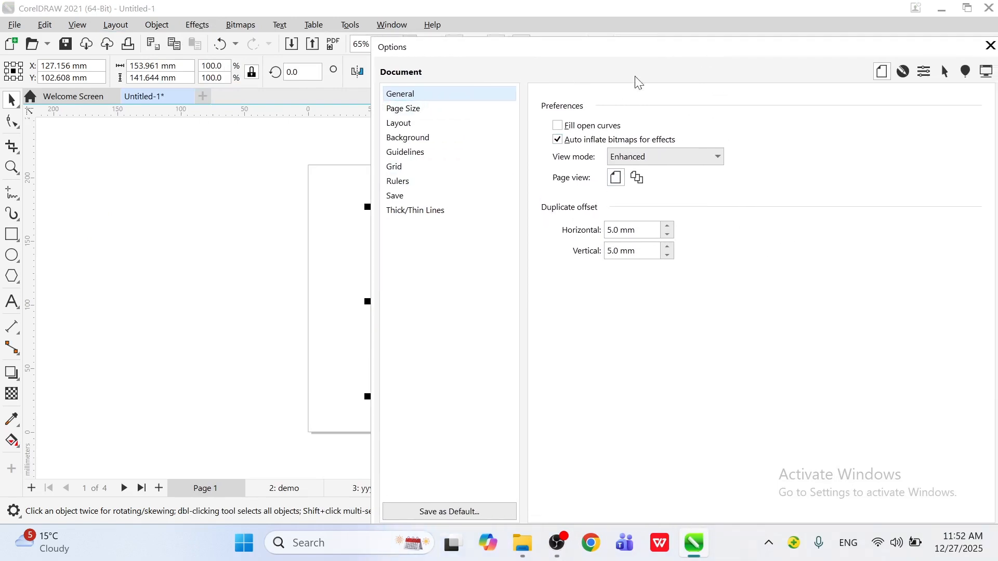
pyautogui.click(663, 166)
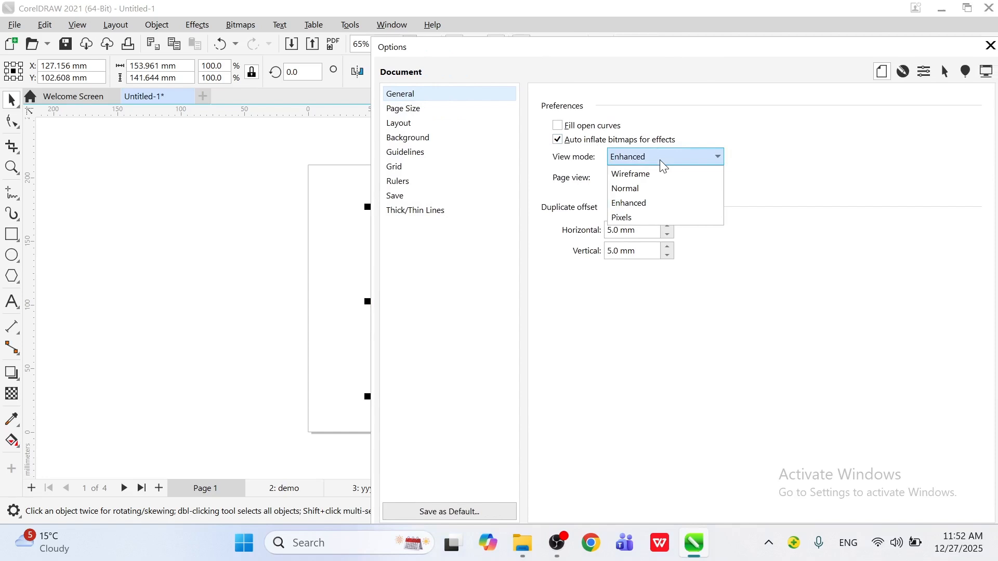
pyautogui.click(807, 164)
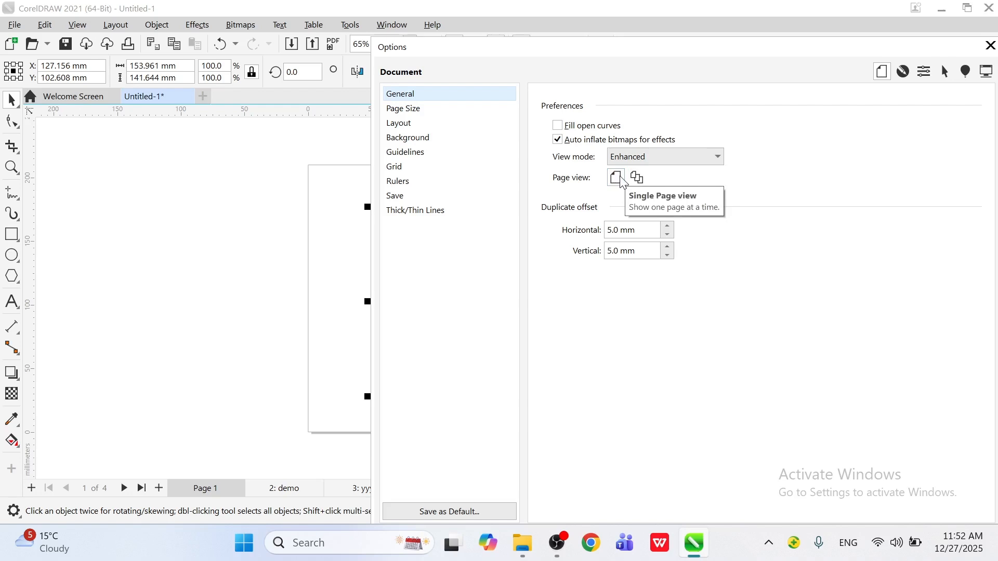
pyautogui.click(433, 109)
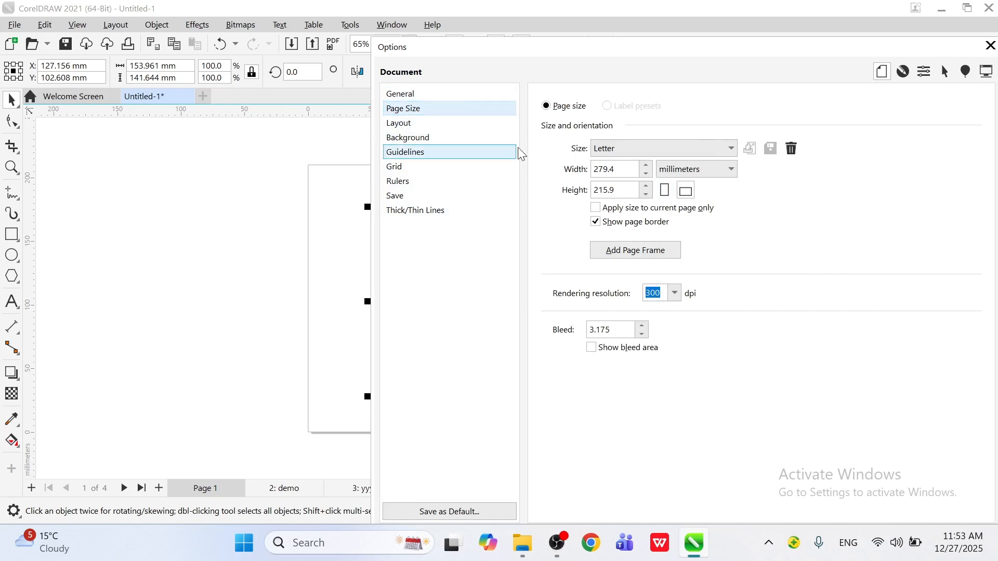
pyautogui.click(650, 155)
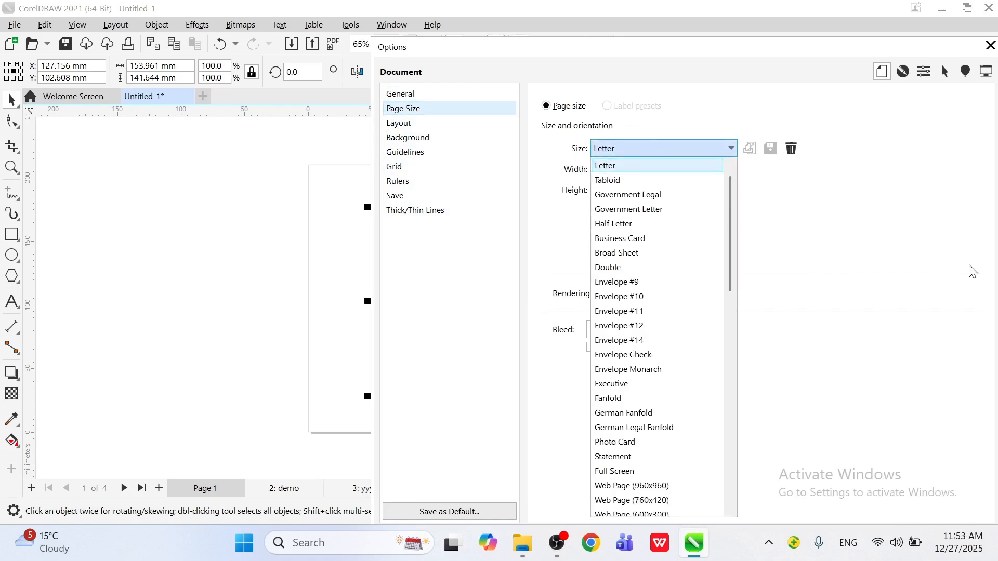
pyautogui.click(928, 295)
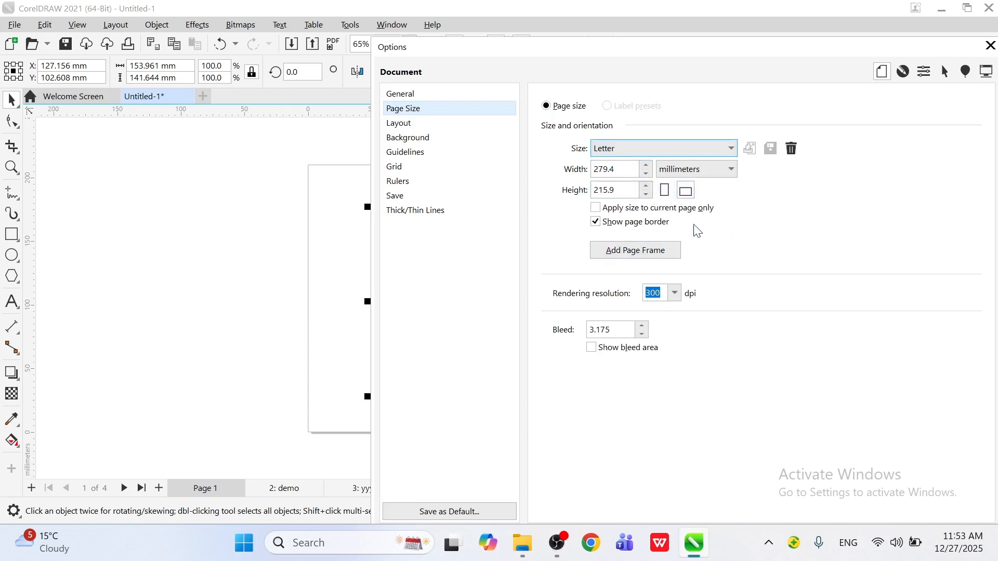
pyautogui.click(423, 124)
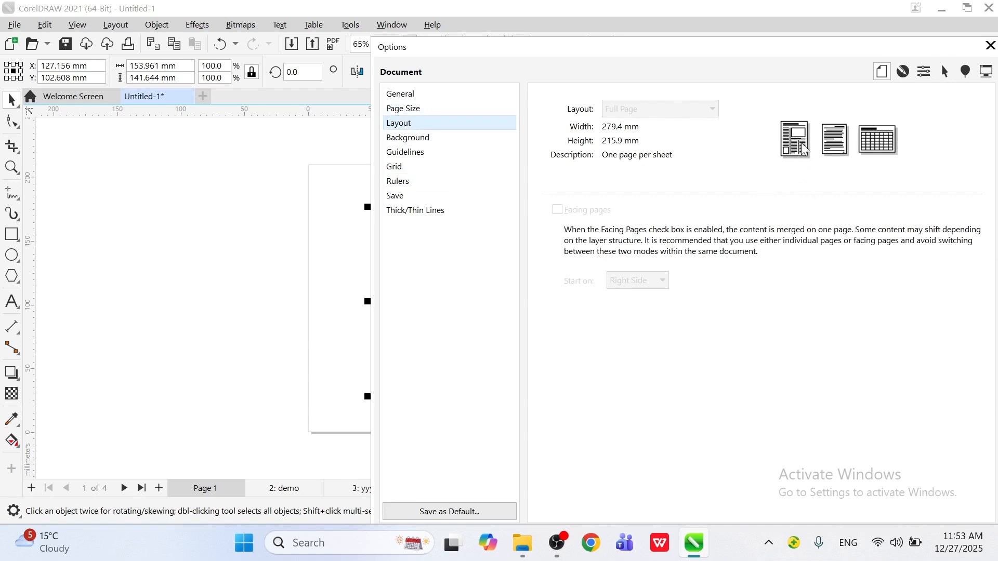
# Set the document's page background to a solid olive green from the RGB Palette.
pyautogui.click(434, 138)
pyautogui.click(553, 127)
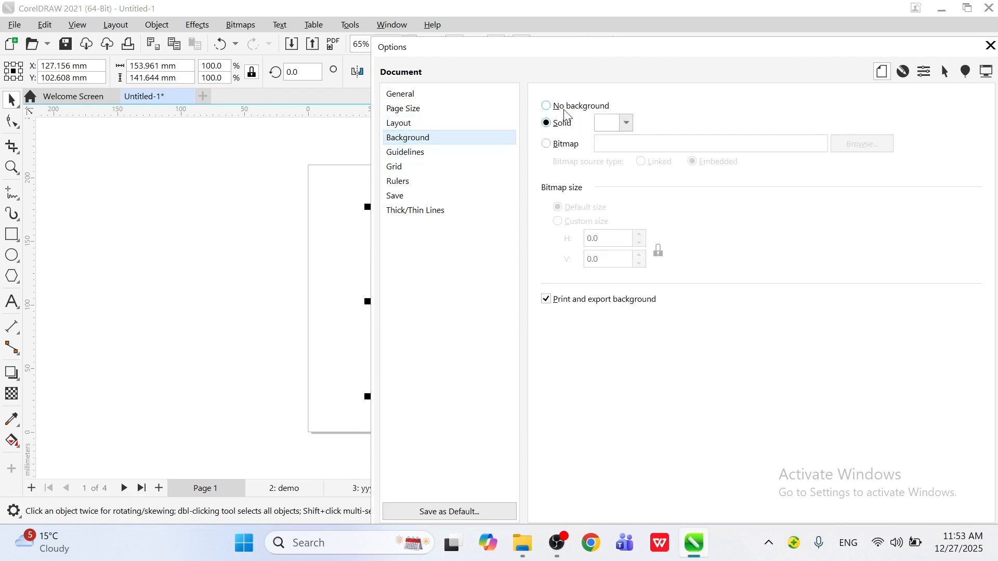
pyautogui.click(565, 109)
pyautogui.moveTo(682, 56); pyautogui.dragTo(491, 29)
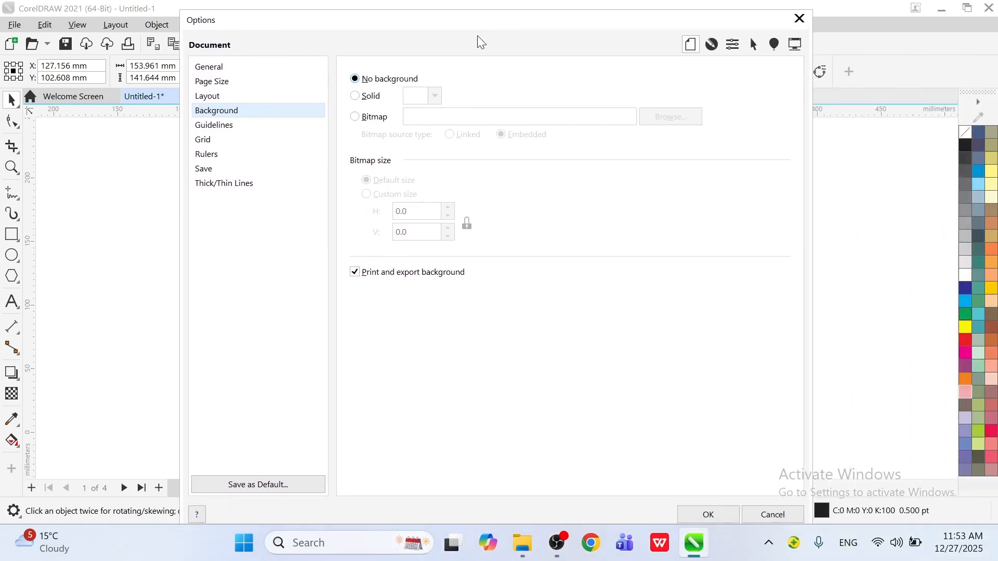
pyautogui.click(366, 97)
pyautogui.click(415, 96)
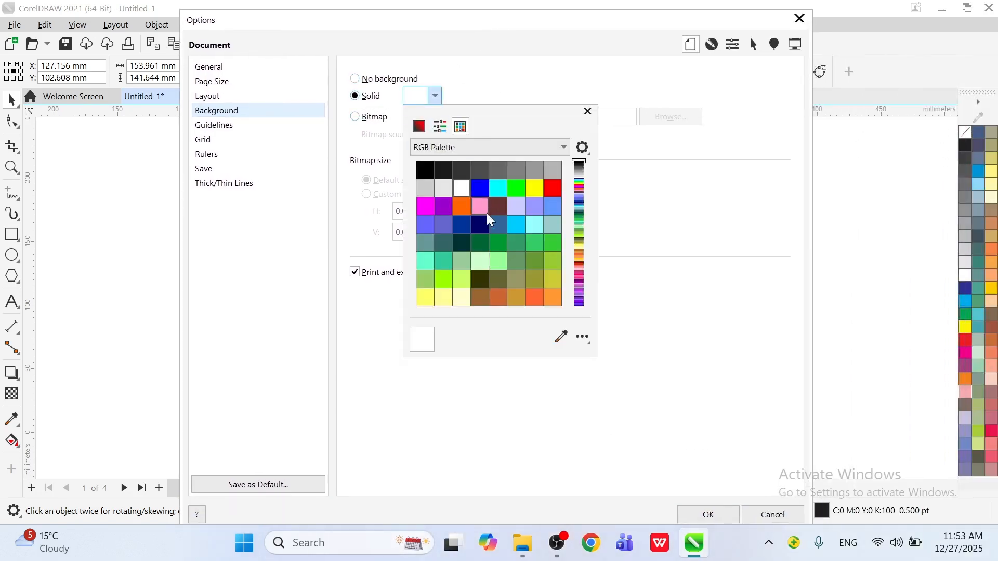
pyautogui.click(535, 261)
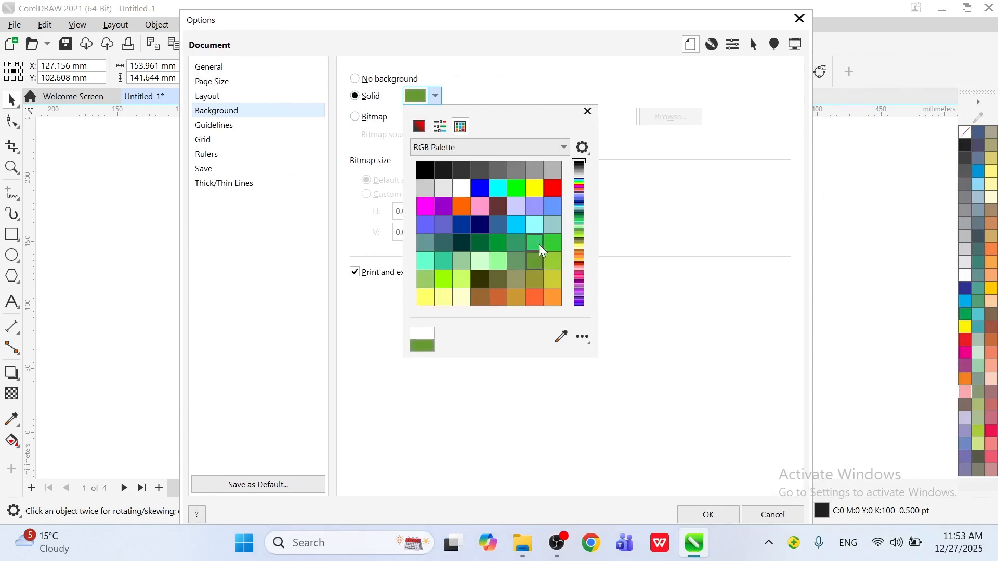
pyautogui.click(727, 292)
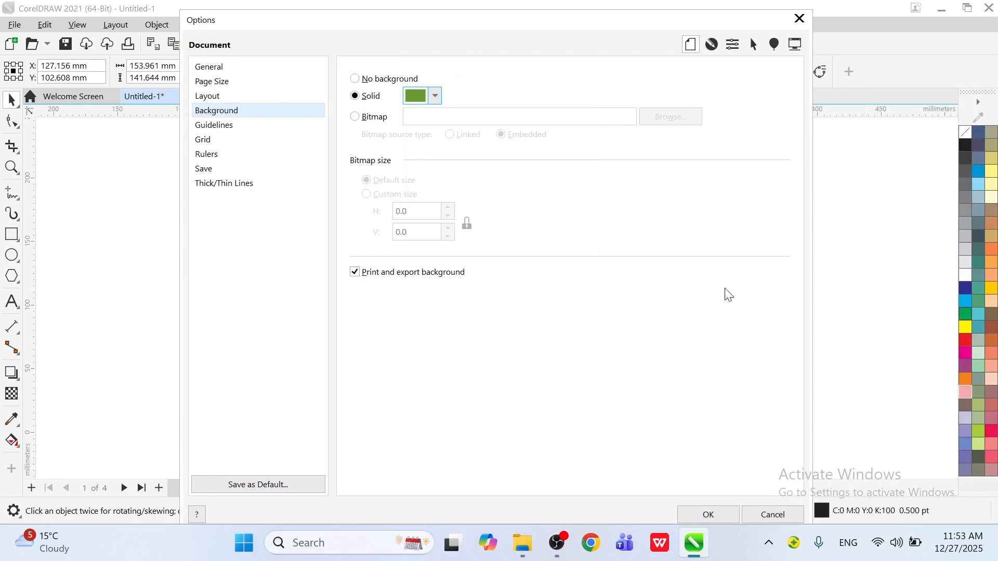
pyautogui.click(703, 513)
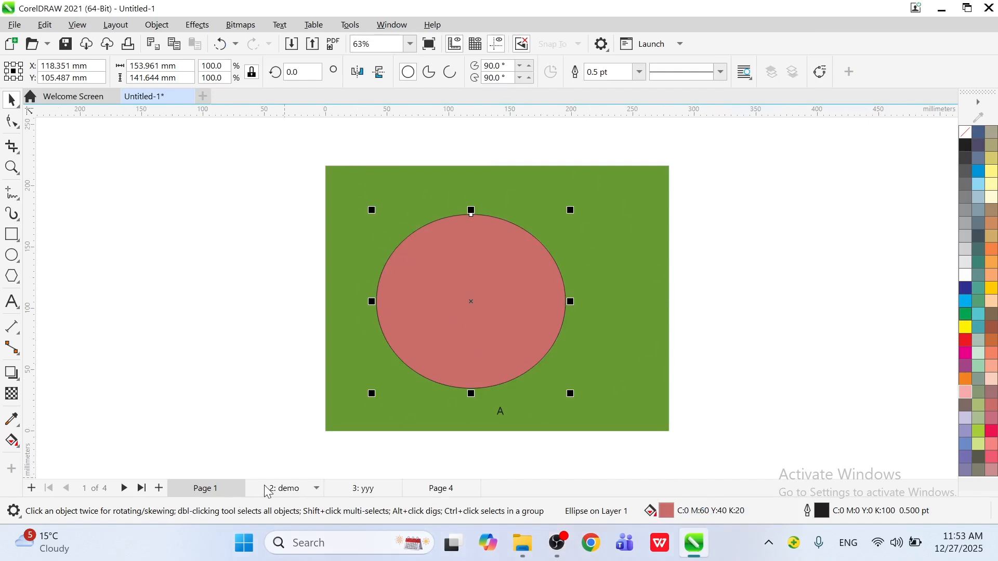
# Check the background colour on pages 2 to 4, returning to page 1.
pyautogui.click(286, 489)
pyautogui.click(383, 486)
pyautogui.click(441, 491)
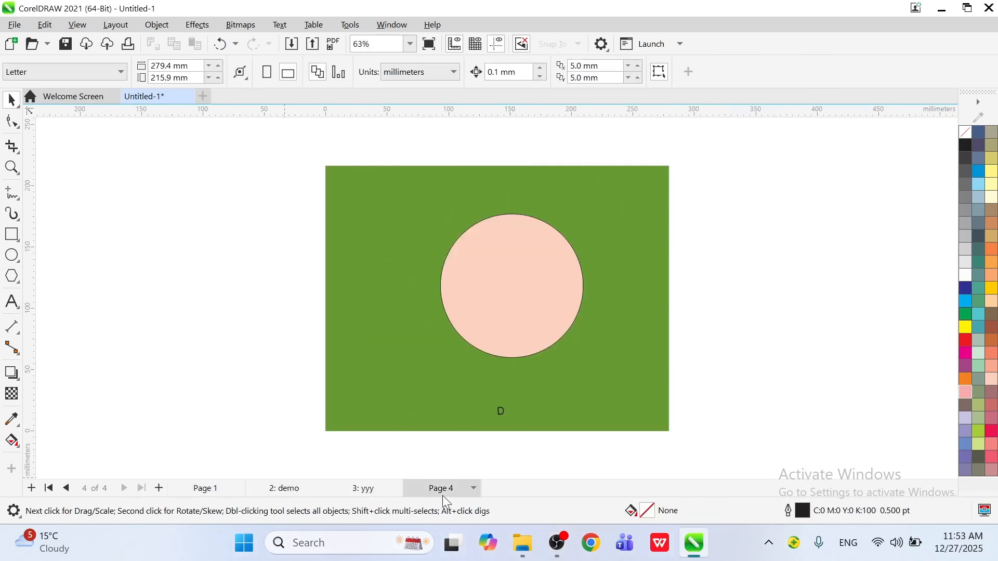
pyautogui.click(356, 494)
pyautogui.click(278, 489)
pyautogui.click(213, 488)
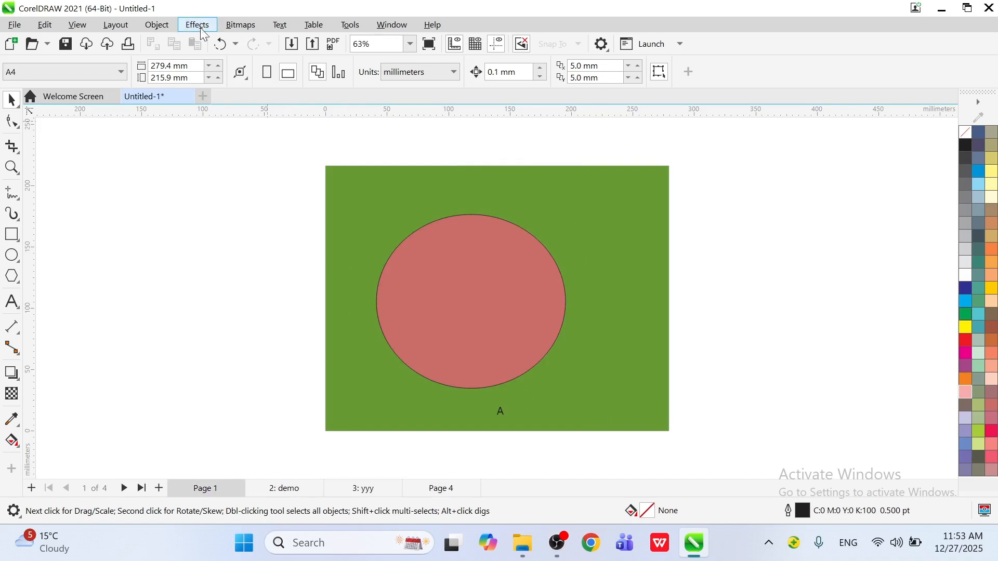
# Use the flower image from the Desktop as an embedded bitmap page background at its default size.
pyautogui.click(116, 25)
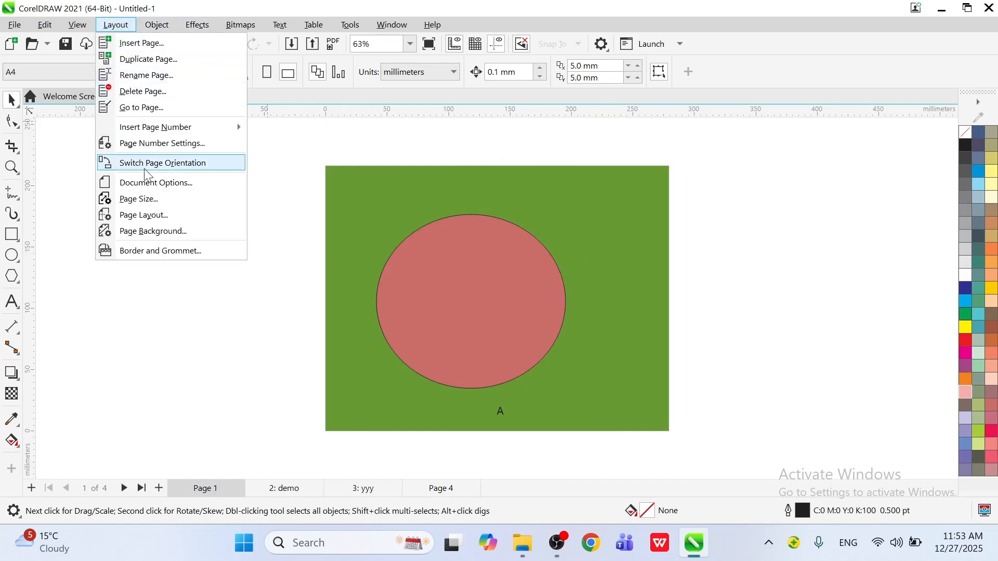
pyautogui.click(163, 183)
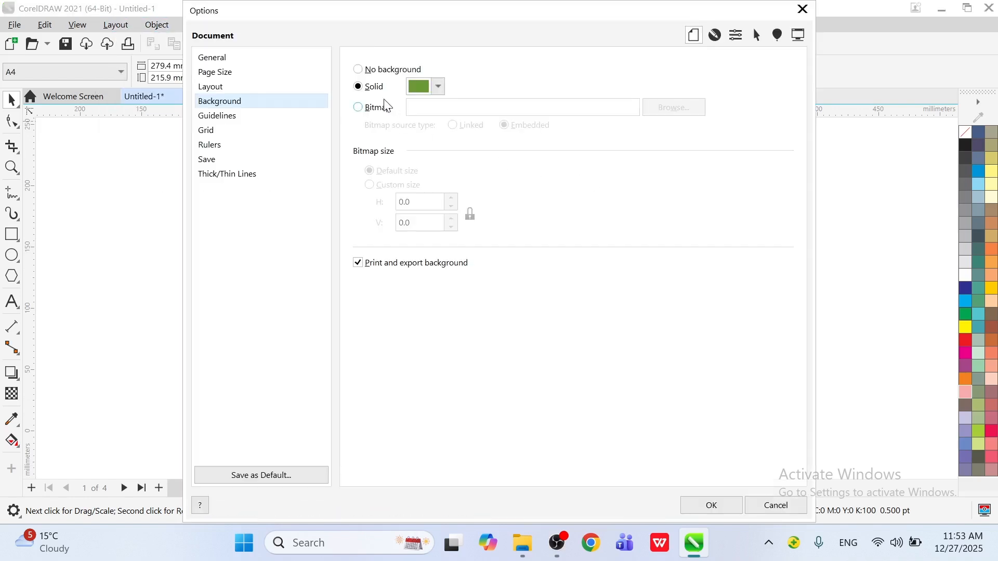
pyautogui.click(382, 108)
pyautogui.click(654, 110)
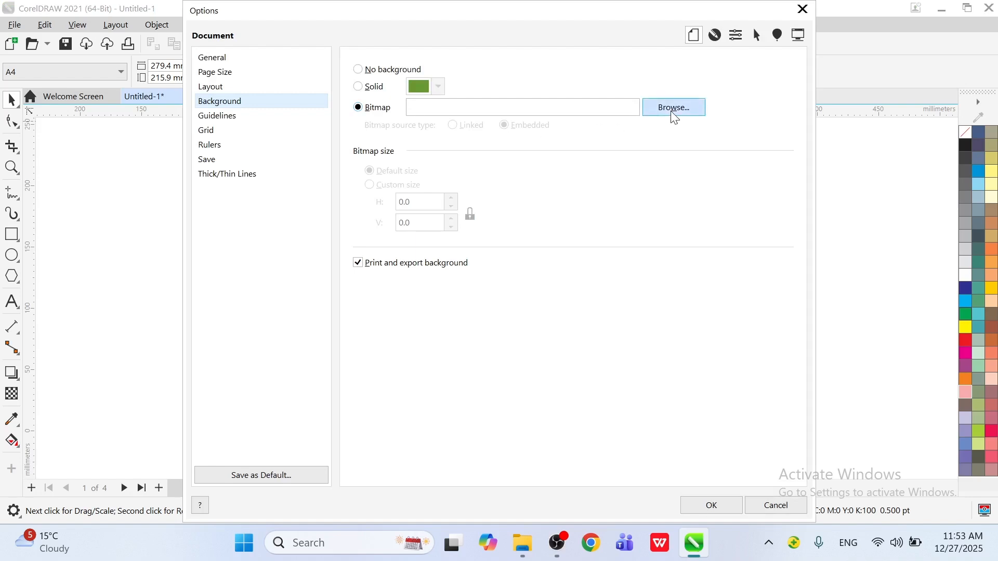
pyautogui.scroll(-10, 603, 266)
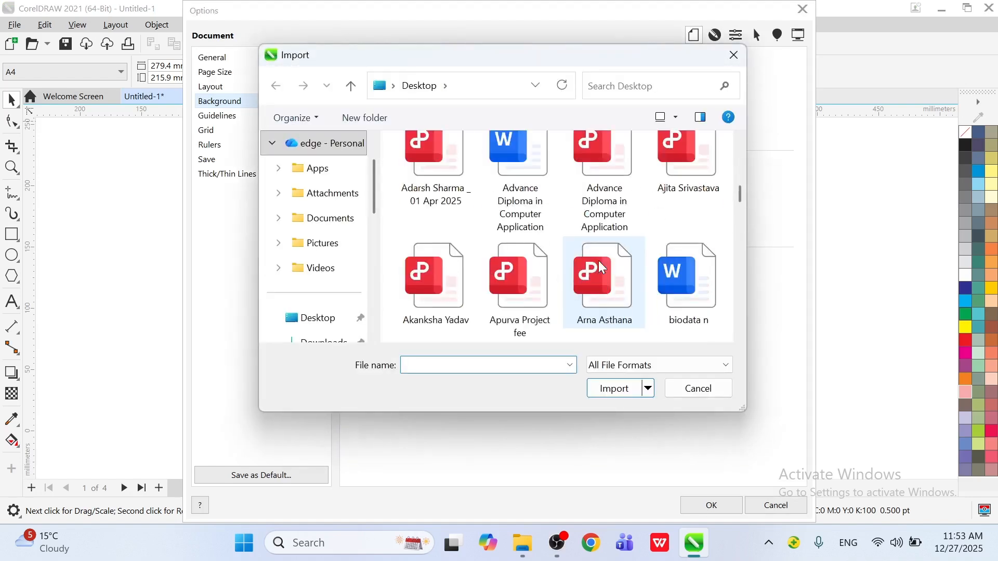
pyautogui.scroll(3, 676, 218)
pyautogui.click(707, 196)
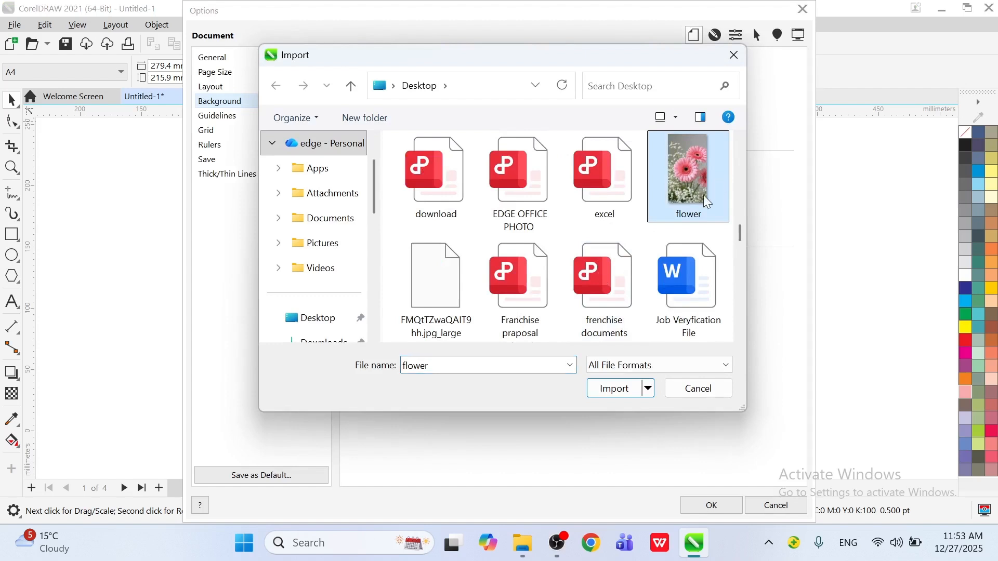
pyautogui.click(615, 389)
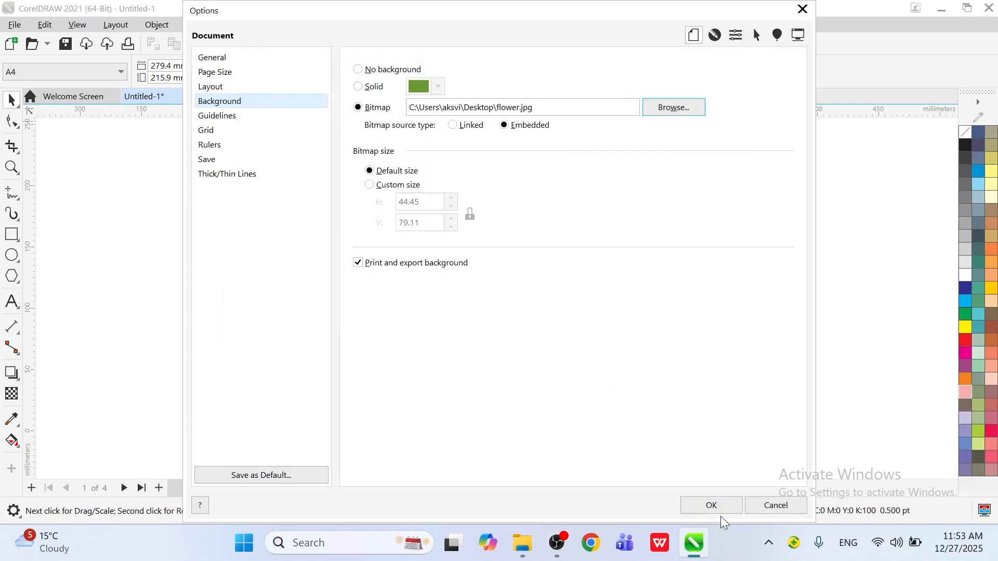
pyautogui.click(713, 504)
# Move the red circle on page 1 off the page and back, centring it at about X 193 mm, Y 88 mm.
pyautogui.click(491, 268)
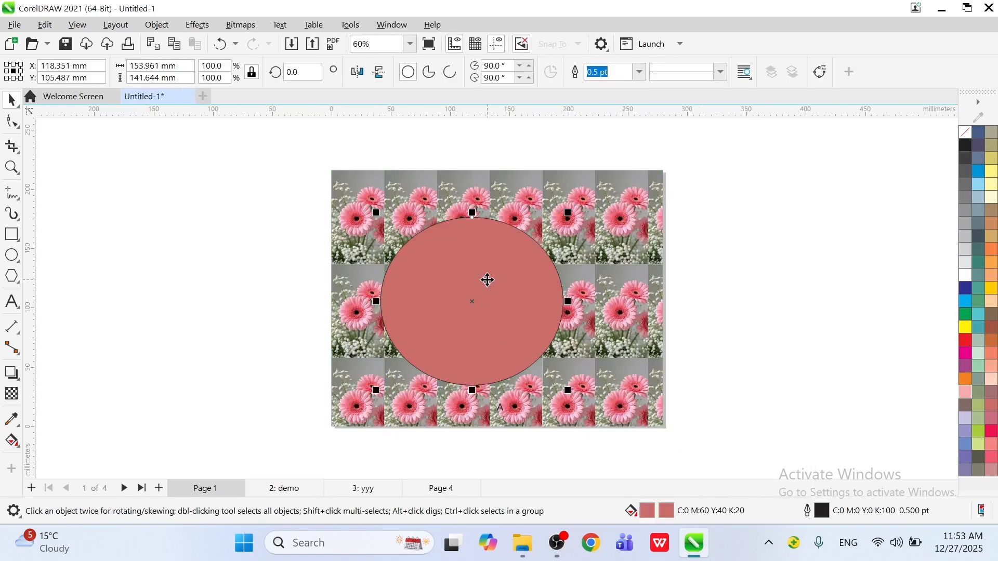
pyautogui.moveTo(486, 278); pyautogui.dragTo(916, 325)
pyautogui.moveTo(830, 331); pyautogui.dragTo(514, 322)
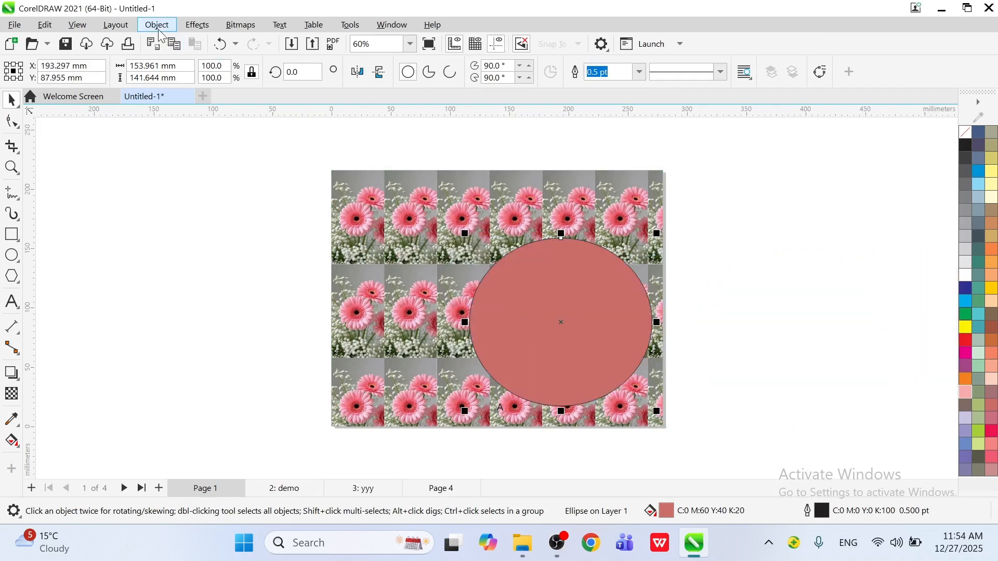
# Remove the bitmap page background by setting the document to No background.
pyautogui.click(129, 30)
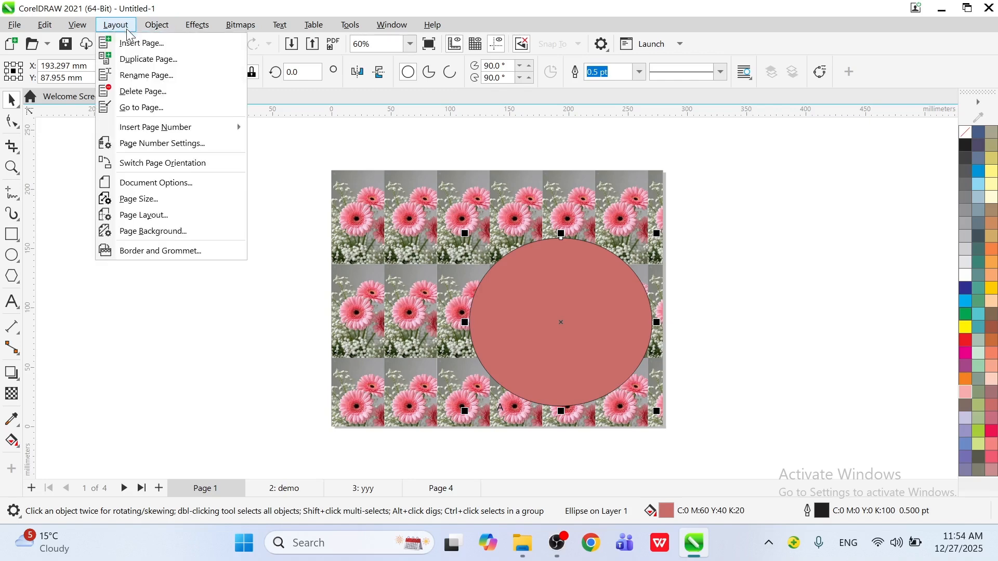
pyautogui.click(165, 185)
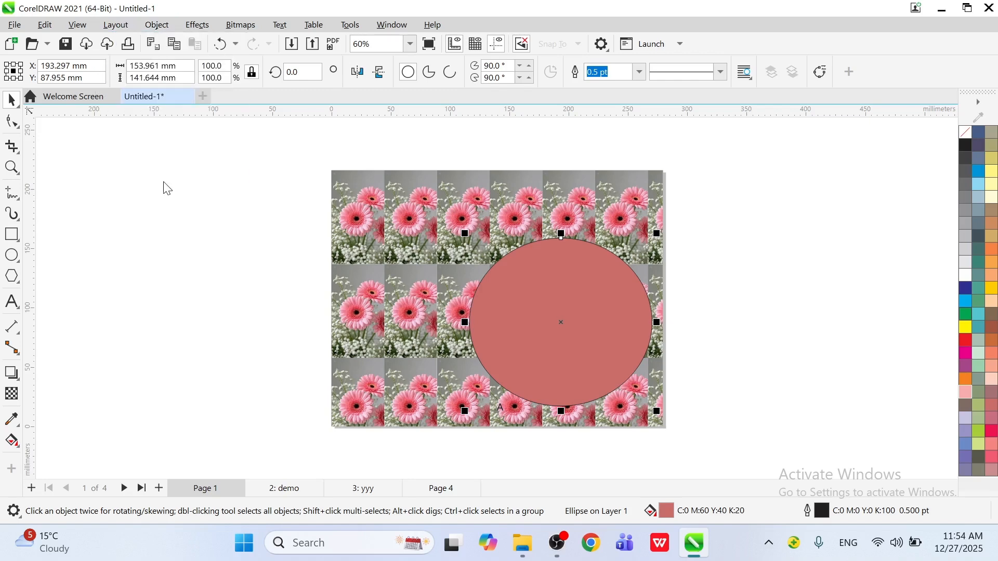
pyautogui.click(369, 70)
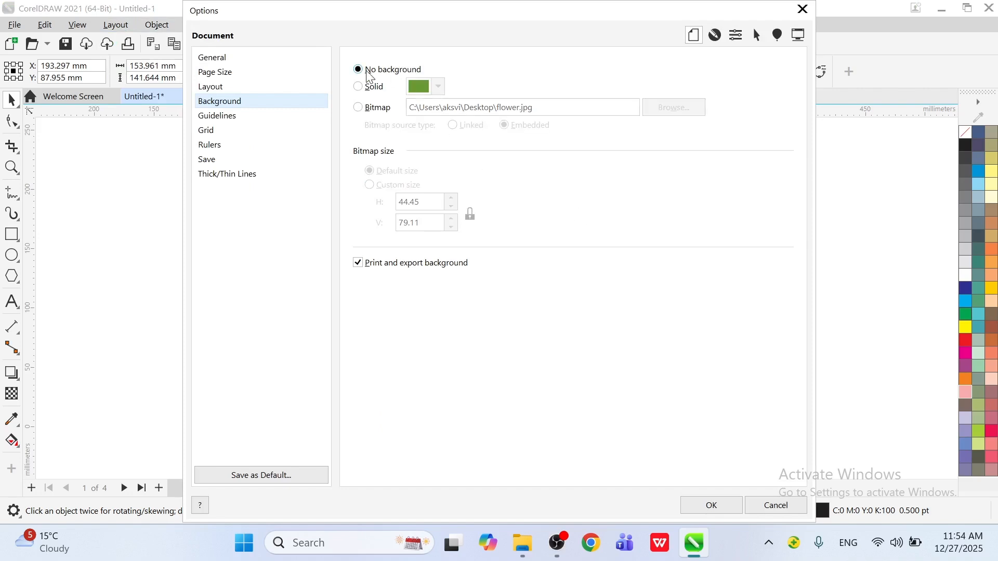
pyautogui.click(723, 507)
# Choose flower.jpg from the Desktop as an embedded bitmap page background.
pyautogui.click(113, 25)
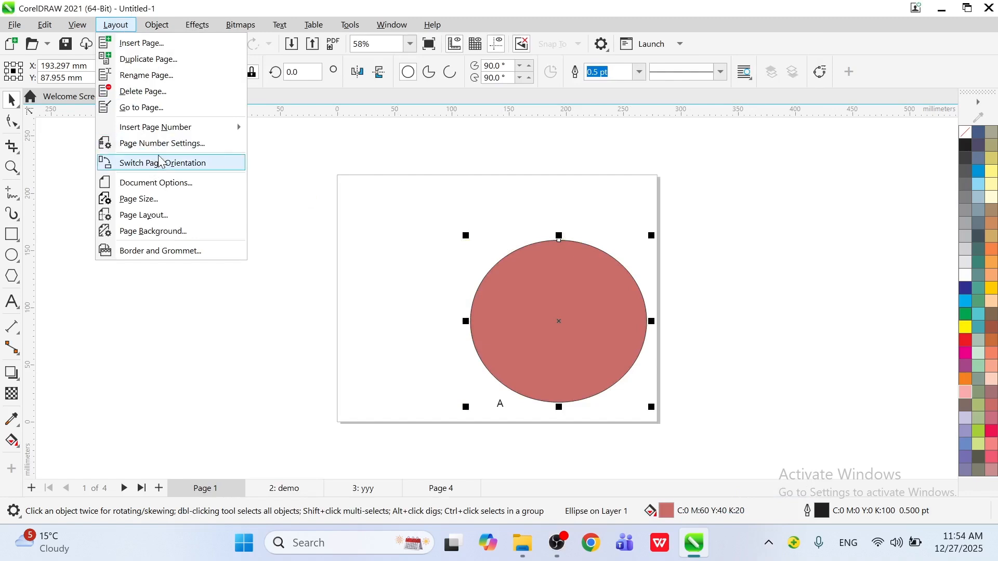
pyautogui.press('Escape')
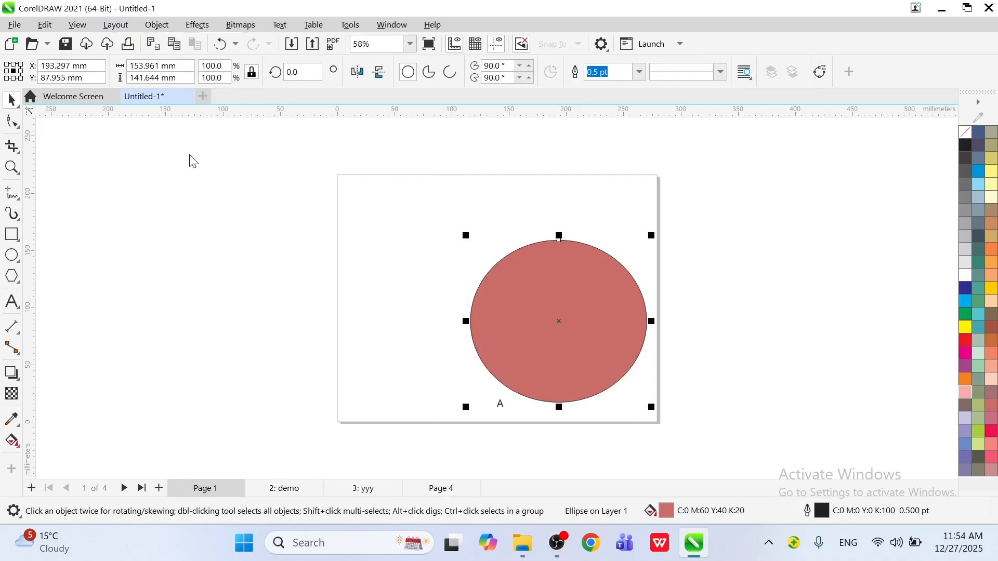
pyautogui.click(358, 108)
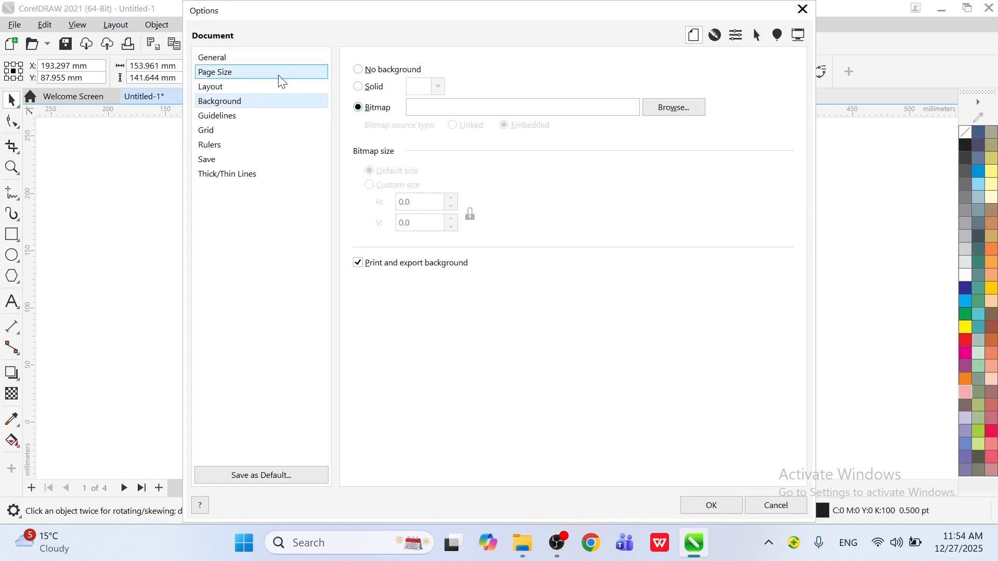
pyautogui.click(449, 109)
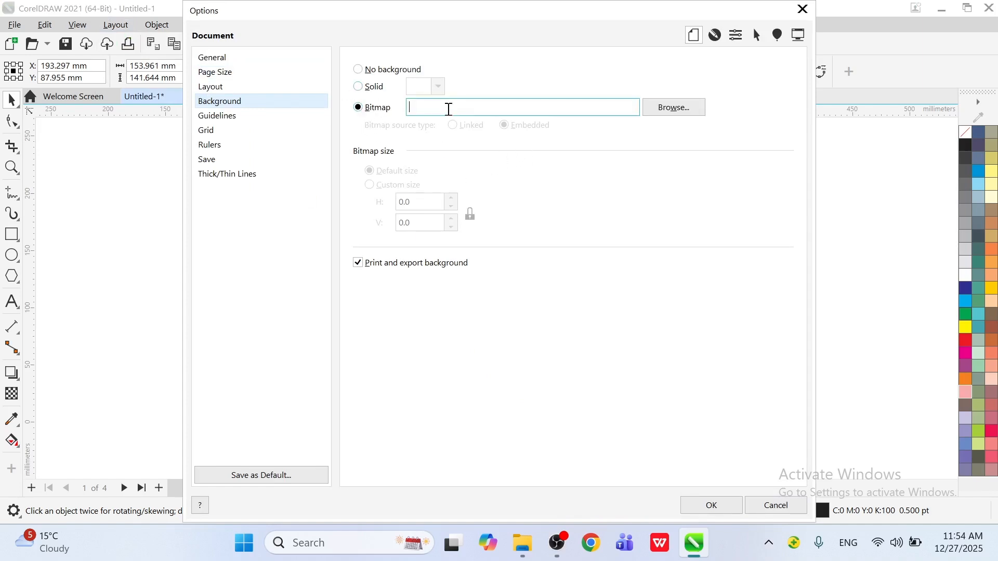
pyautogui.click(672, 107)
pyautogui.scroll(-5, 687, 234)
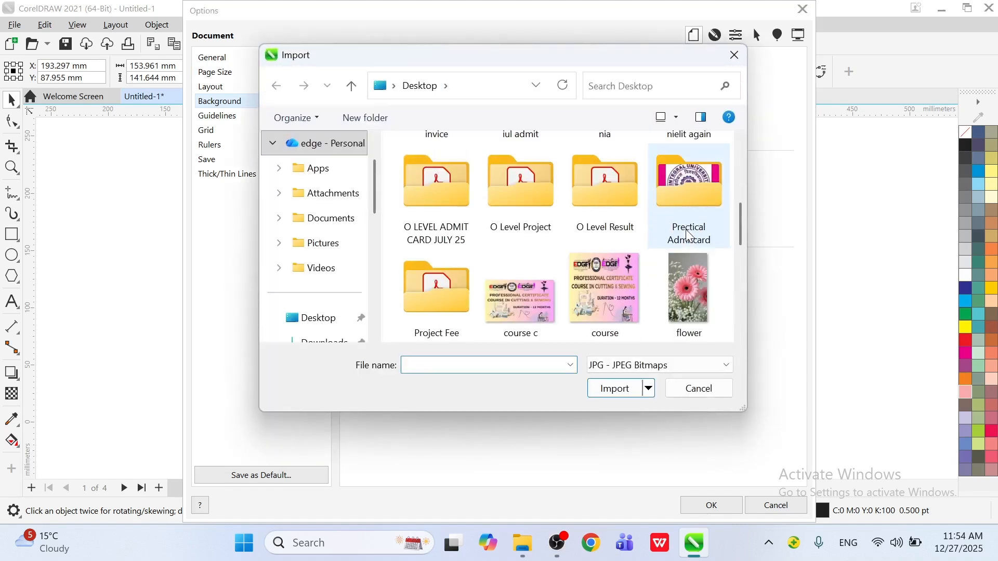
pyautogui.click(687, 290)
pyautogui.click(618, 388)
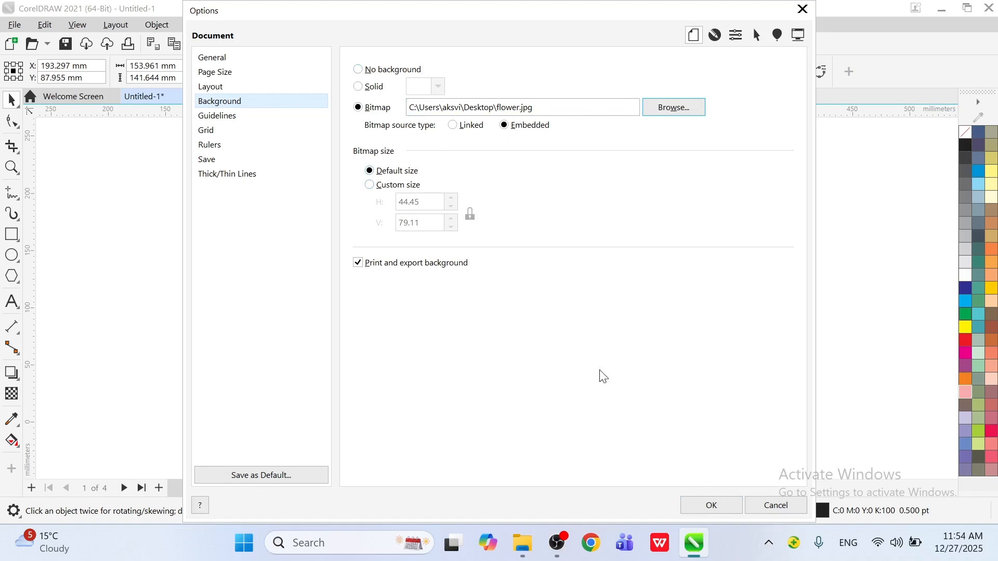
# Give the background bitmap a custom size of H 37.821, V 67.313 with the aspect ratio maintained.
pyautogui.click(385, 187)
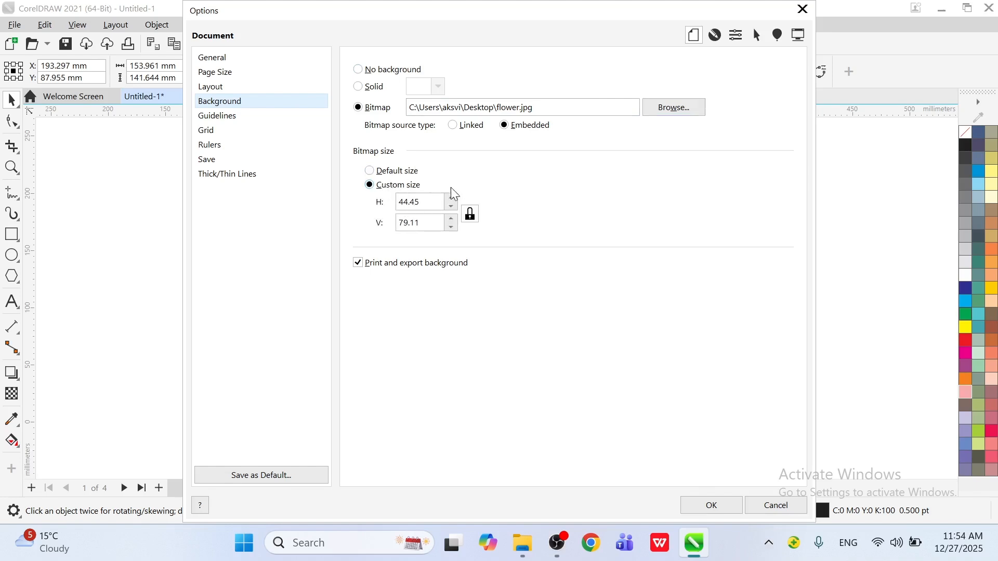
pyautogui.moveTo(453, 204); pyautogui.dragTo(453, 205)
pyautogui.doubleClick(450, 219)
pyautogui.click(451, 198)
pyautogui.click(451, 198)
pyautogui.click(451, 198)
pyautogui.doubleClick(451, 219)
pyautogui.click(452, 219)
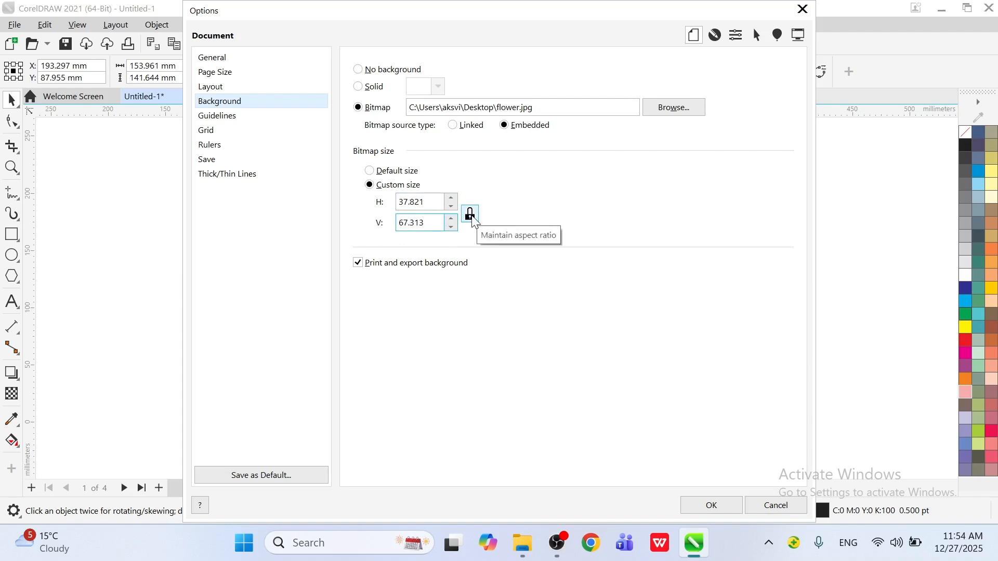
# Unlock the bitmap's aspect ratio and apply the flower background to the page, undoing it once viewed.
pyautogui.click(470, 215)
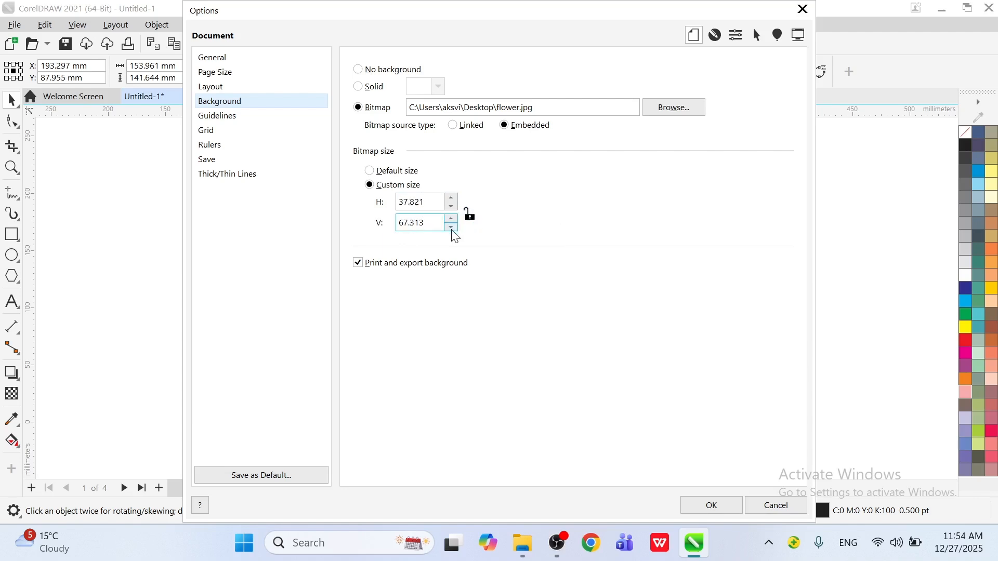
pyautogui.click(451, 222)
pyautogui.click(452, 228)
pyautogui.click(709, 506)
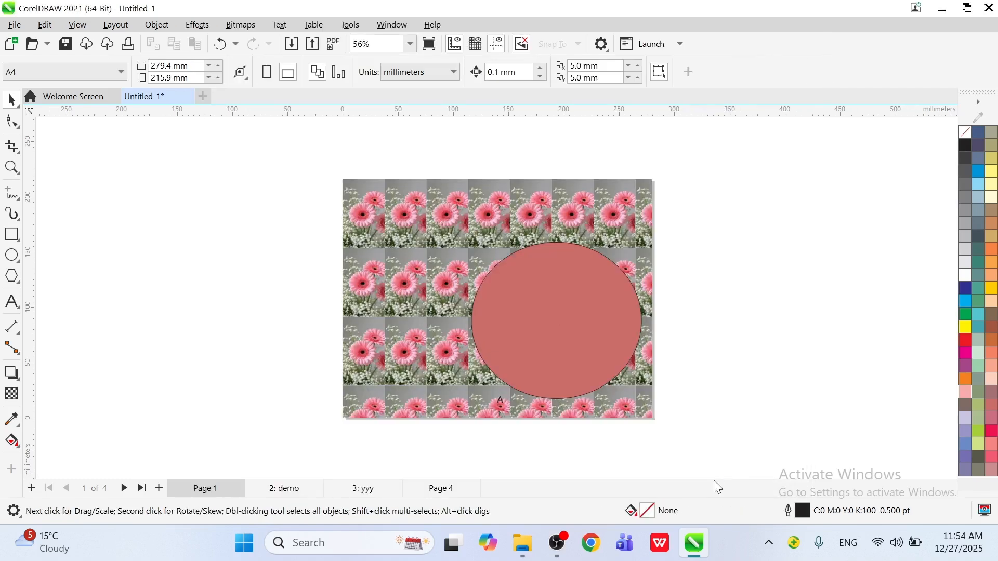
pyautogui.hotkey('ctrl', 'z')
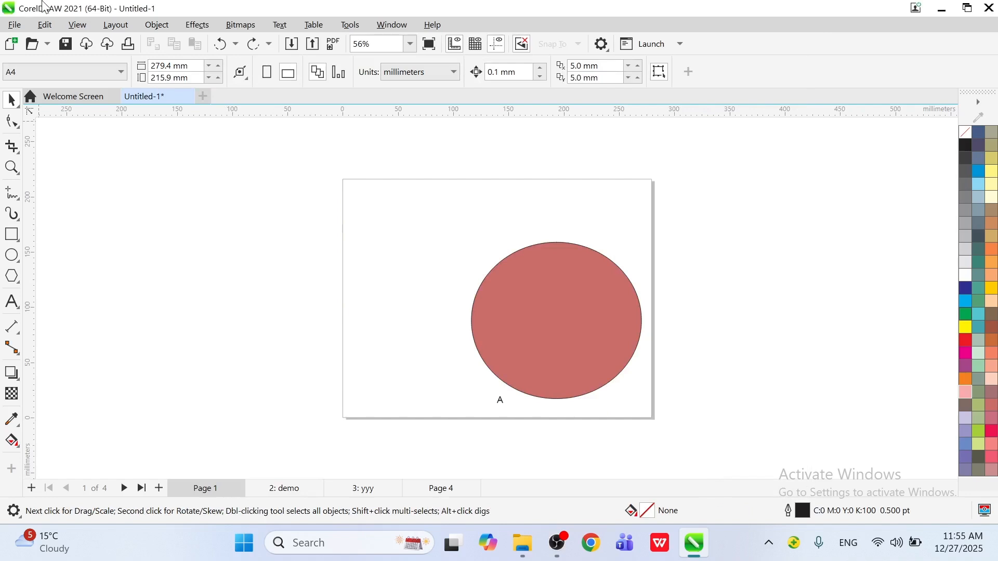
# Try dark blue #193173 as the guideline colour in the document's guideline options.
pyautogui.click(92, 26)
pyautogui.moveTo(115, 25)
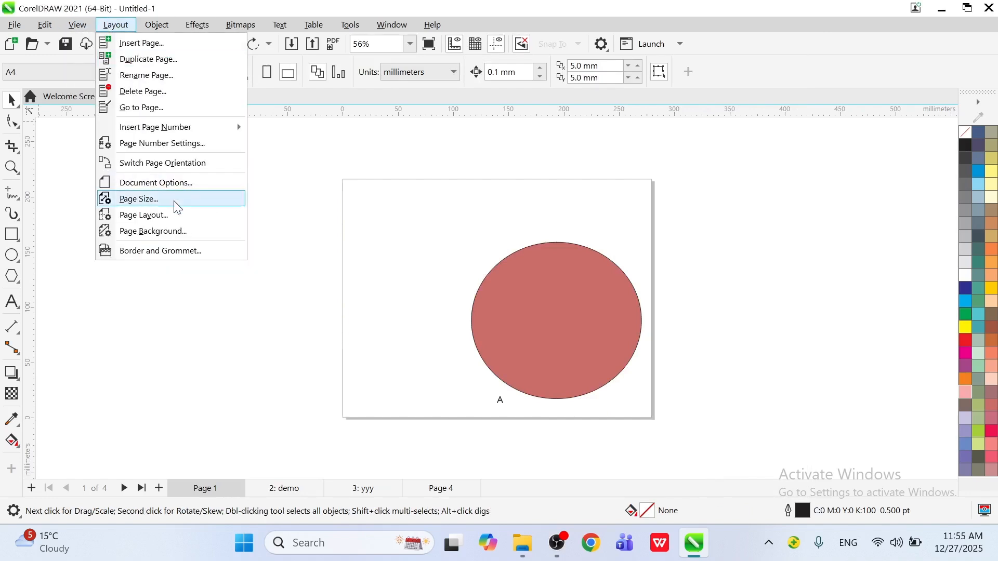
pyautogui.click(189, 182)
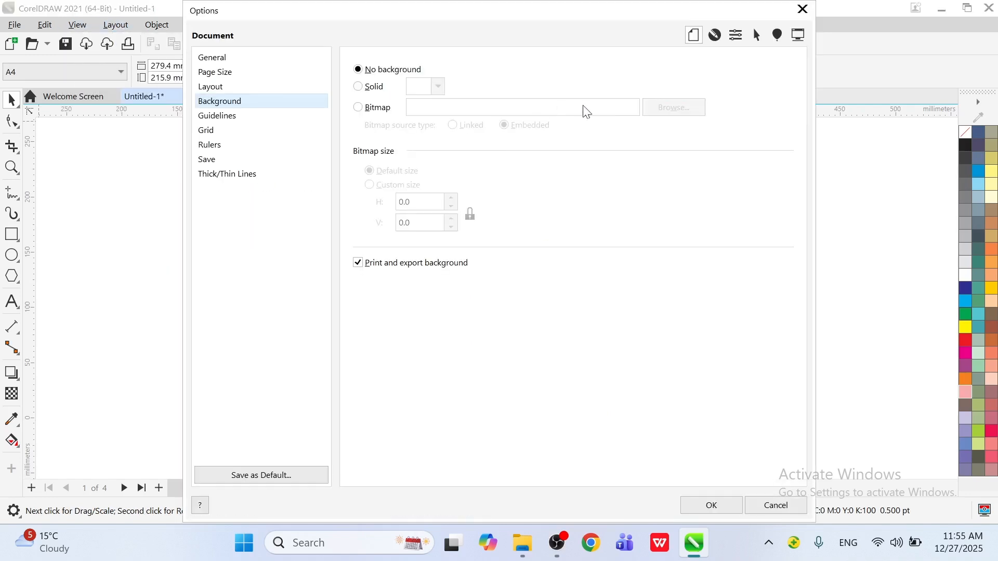
pyautogui.click(238, 119)
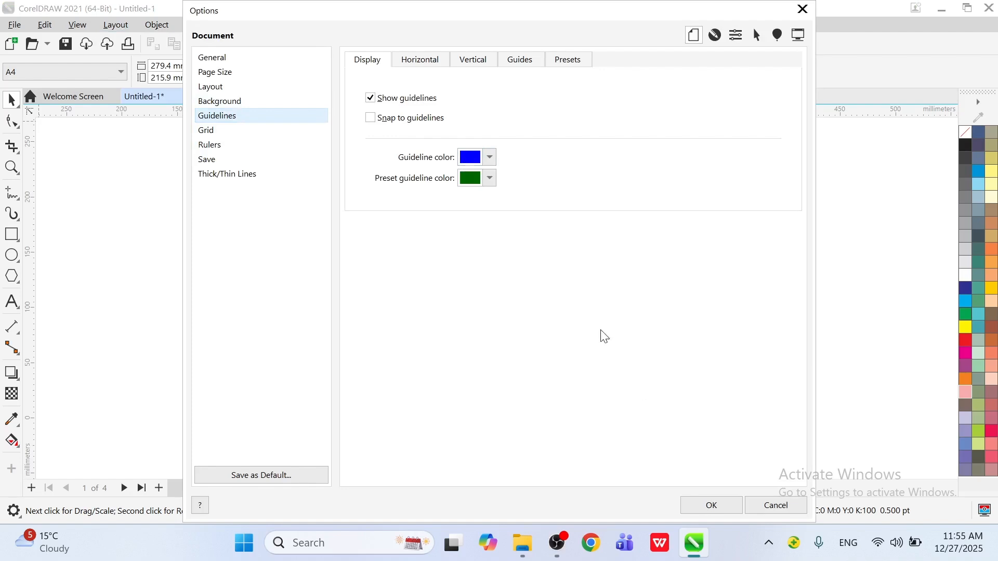
pyautogui.click(471, 158)
pyautogui.click(556, 273)
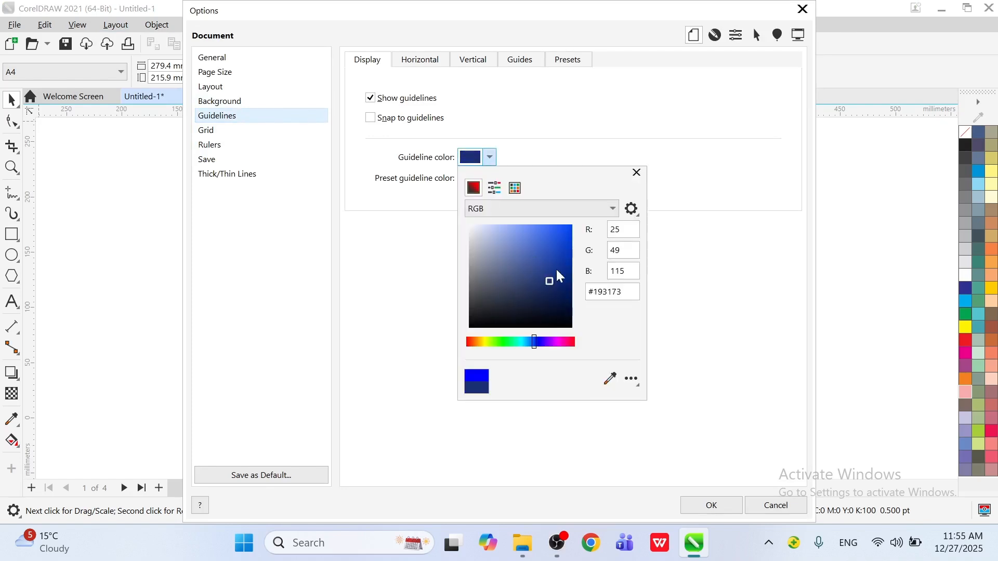
pyautogui.click(758, 399)
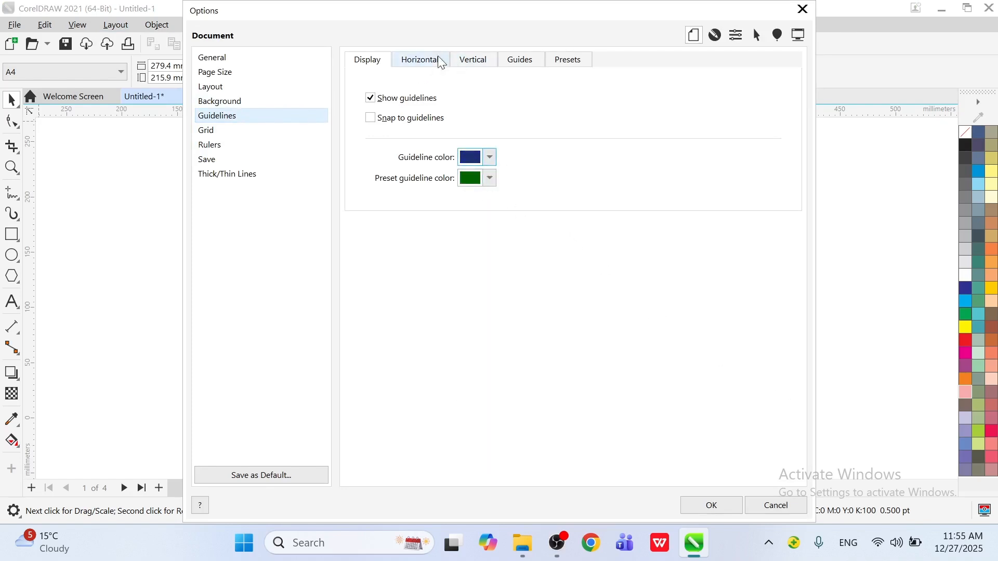
# Review the horizontal, vertical and angled guideline settings and the Grid, Rulers, Save and Thick/Thin Lines options, leaving without applying changes.
pyautogui.click(419, 65)
pyautogui.click(484, 71)
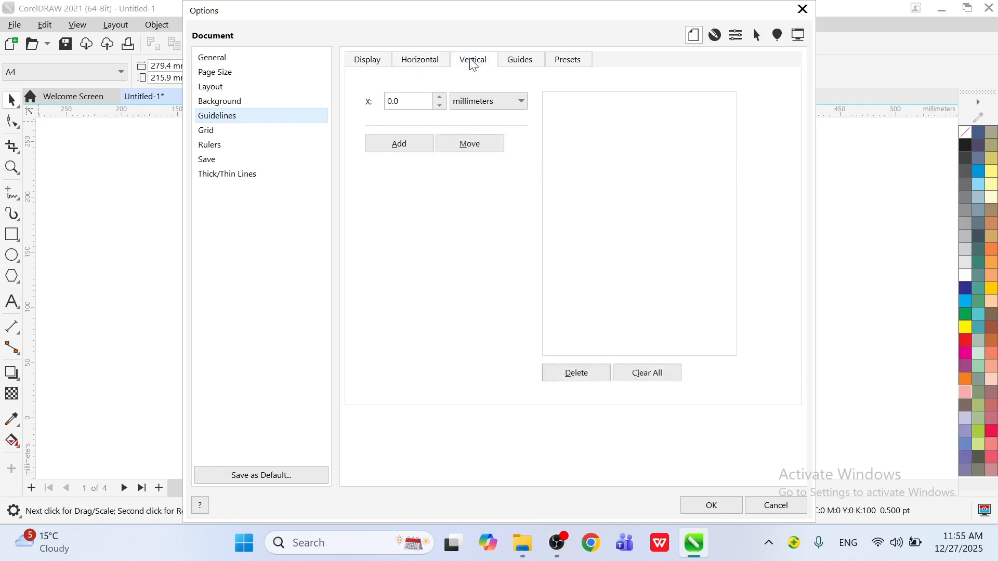
pyautogui.click(535, 66)
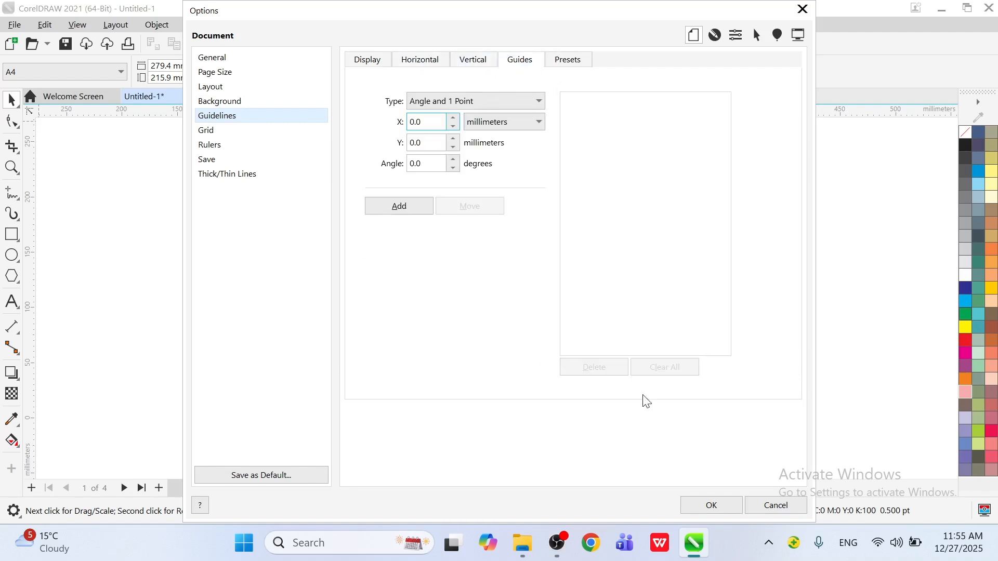
pyautogui.click(237, 130)
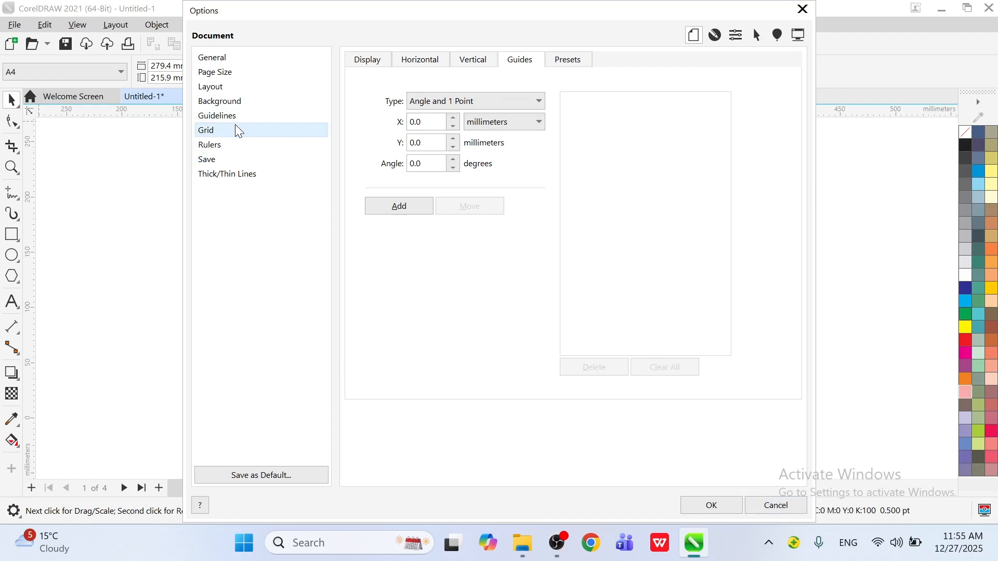
pyautogui.click(237, 149)
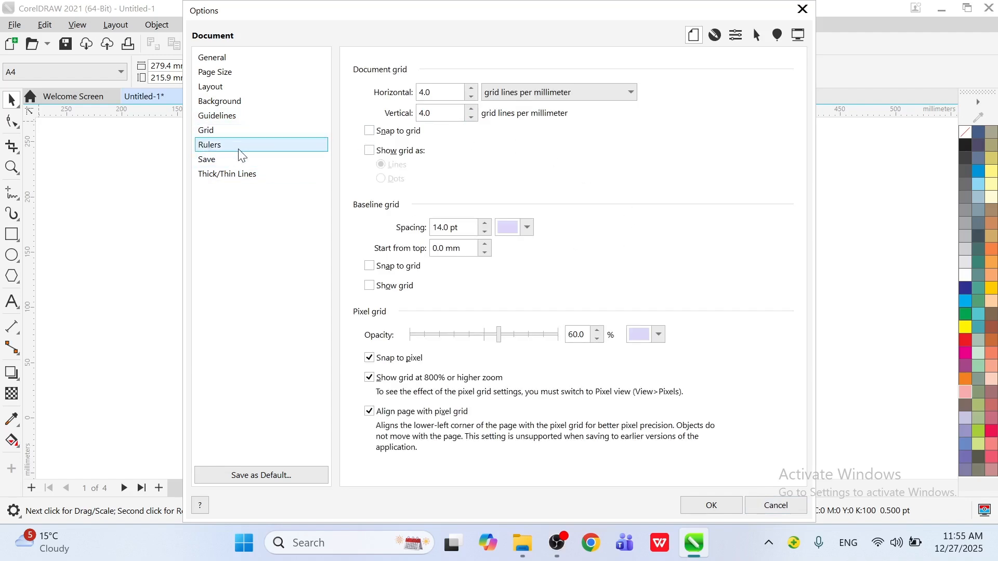
pyautogui.click(235, 162)
pyautogui.click(249, 177)
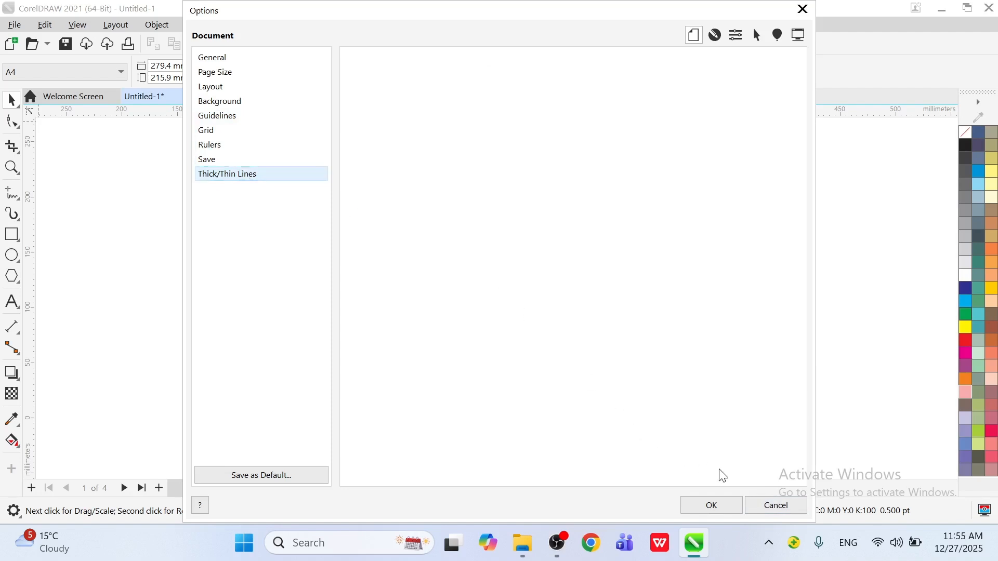
pyautogui.click(776, 515)
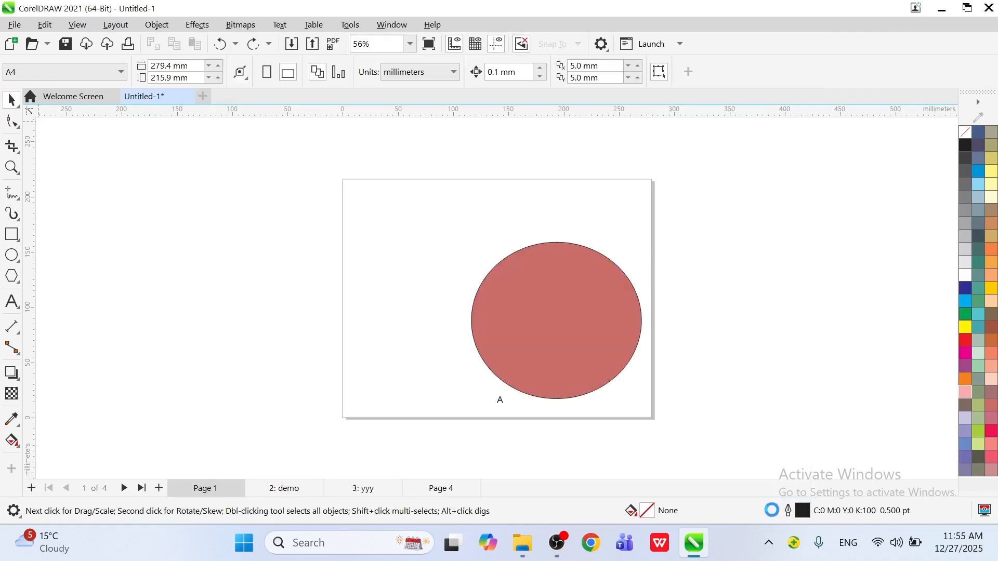
# Open the Customization appearance settings from the document options.
pyautogui.click(115, 25)
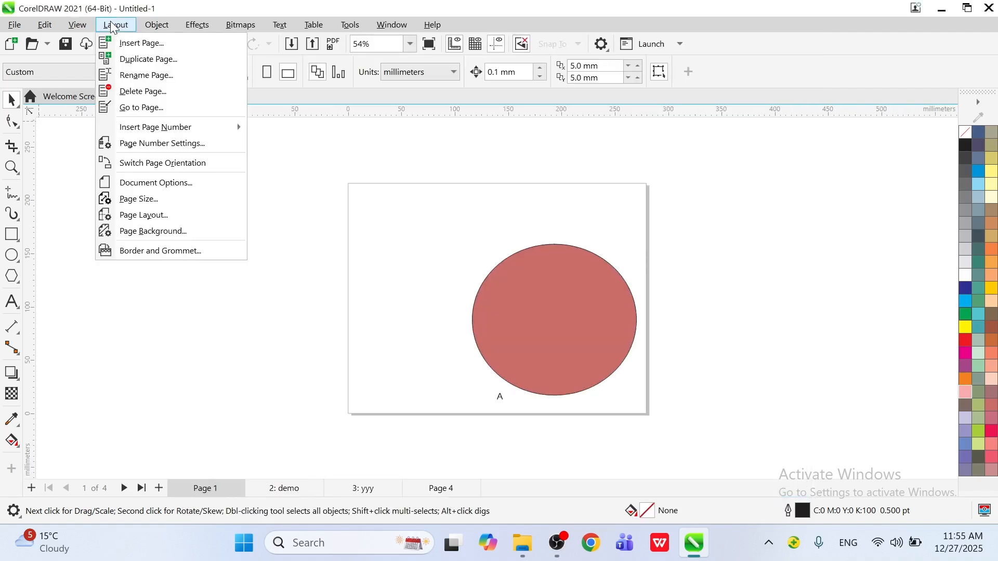
pyautogui.click(169, 185)
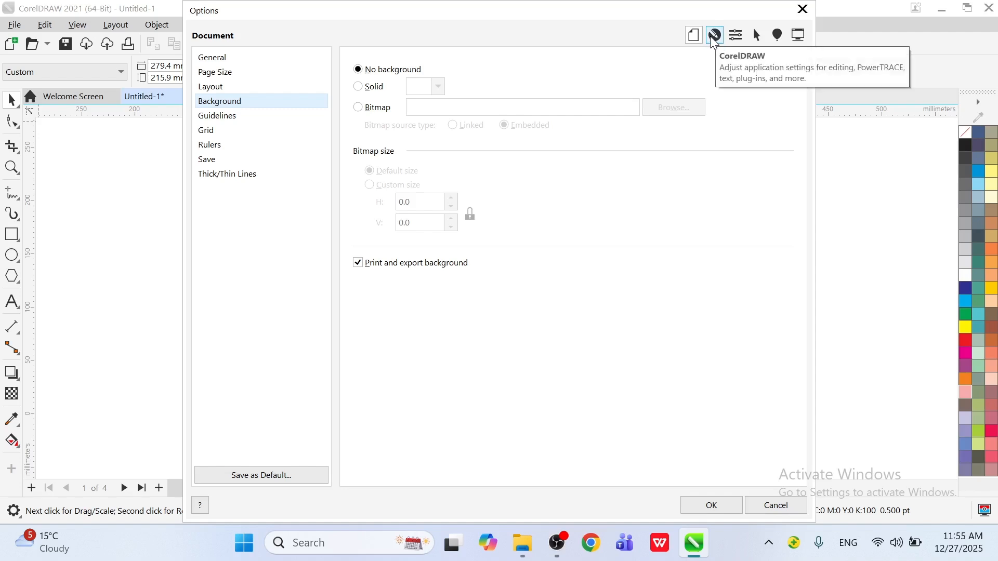
pyautogui.click(742, 37)
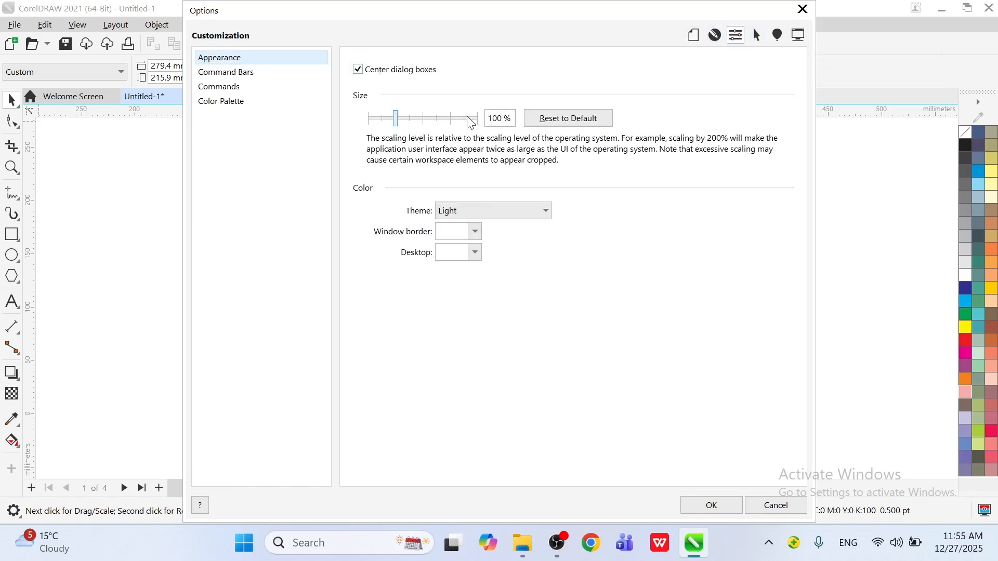
# Try a larger interface scaling and reset the size to default.
pyautogui.moveTo(399, 122); pyautogui.dragTo(439, 121)
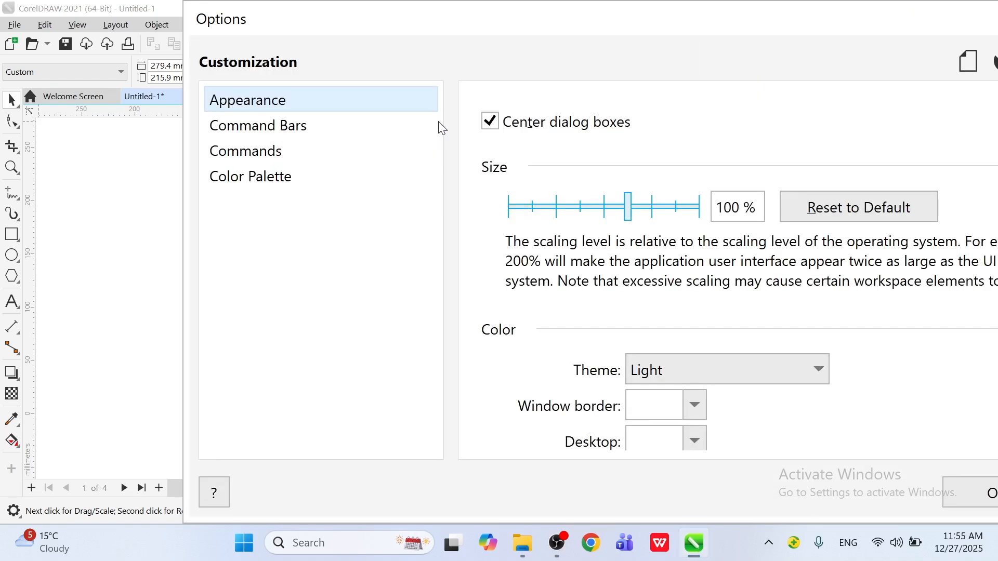
pyautogui.moveTo(628, 207); pyautogui.dragTo(579, 210)
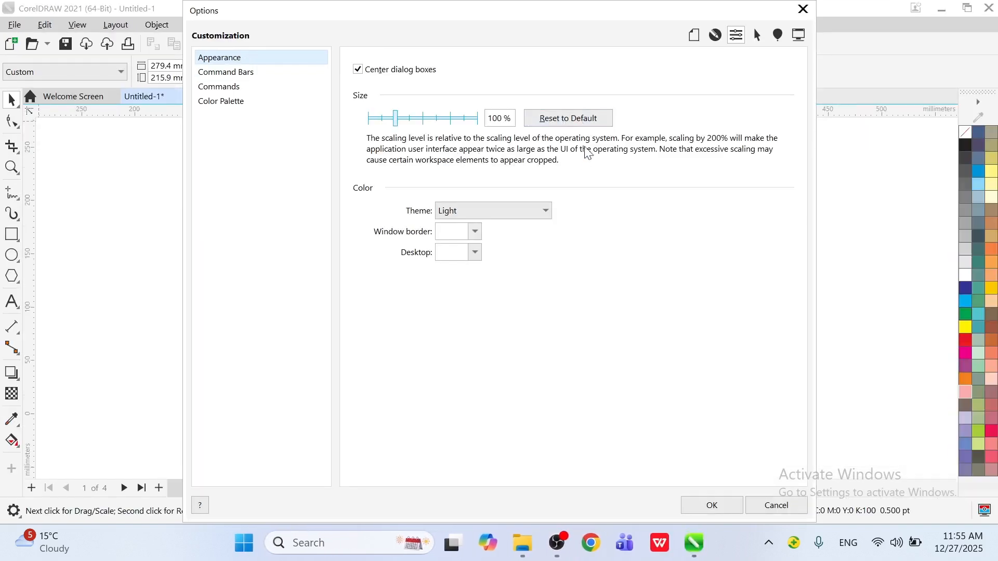
pyautogui.click(568, 115)
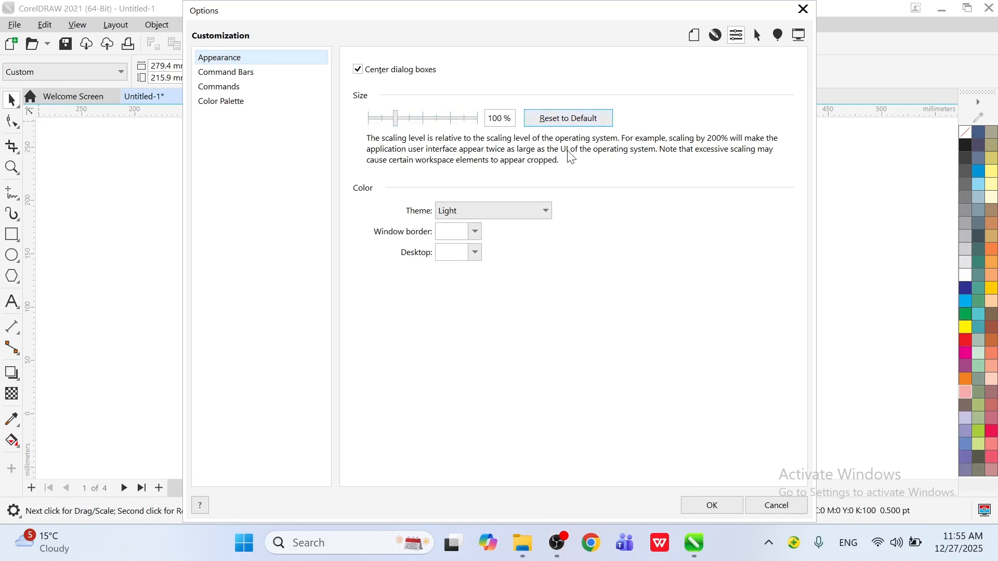
# Try the Medium and Dark interface themes and set the theme to Black.
pyautogui.click(488, 213)
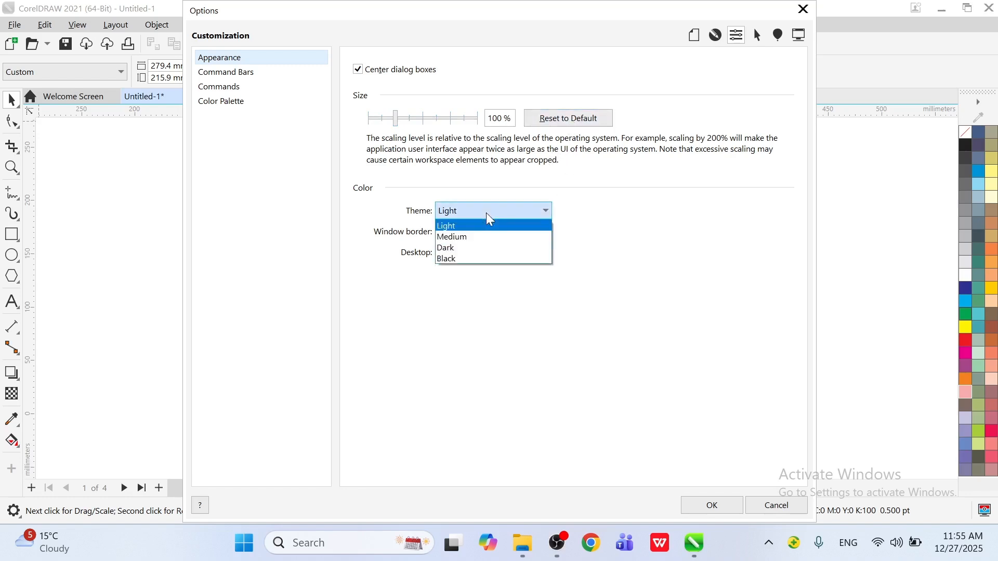
pyautogui.click(491, 16)
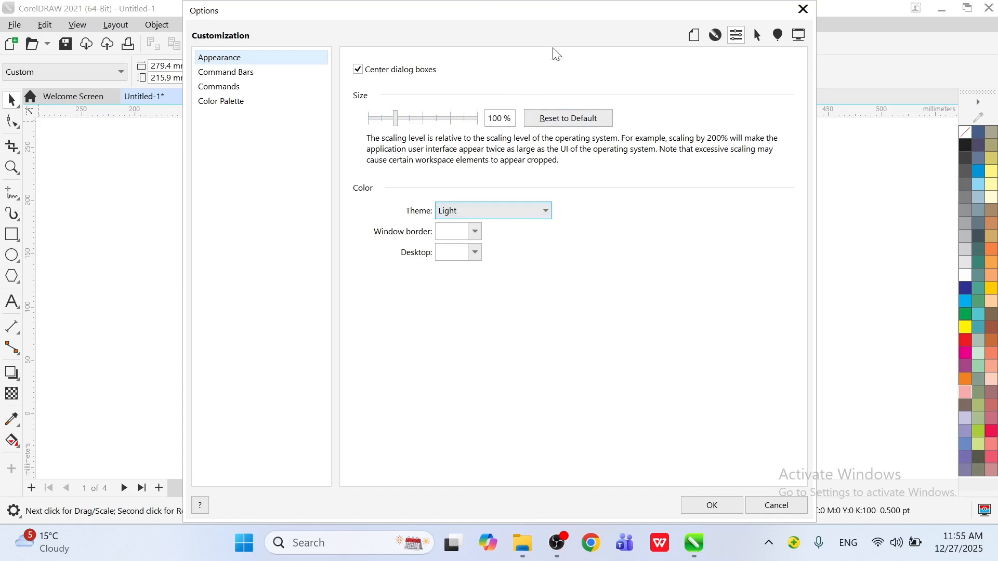
pyautogui.moveTo(564, 15); pyautogui.dragTo(549, 95)
pyautogui.click(504, 293)
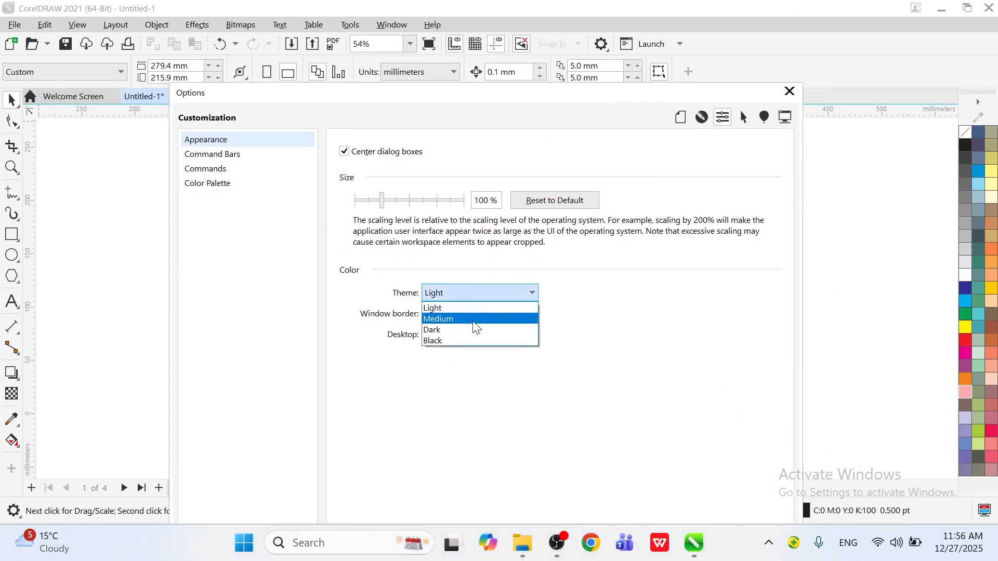
pyautogui.click(458, 315)
pyautogui.click(478, 294)
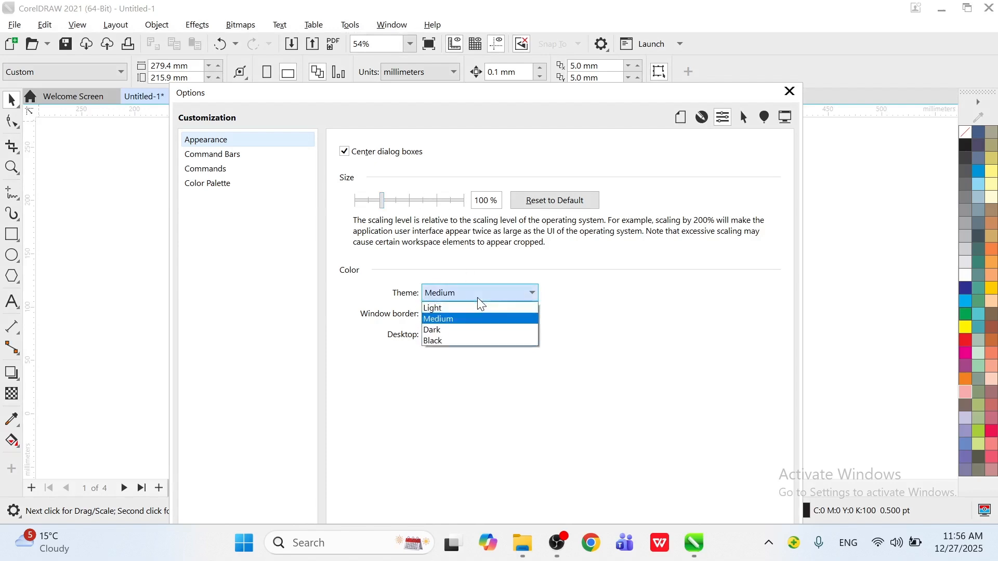
pyautogui.click(460, 331)
pyautogui.click(509, 298)
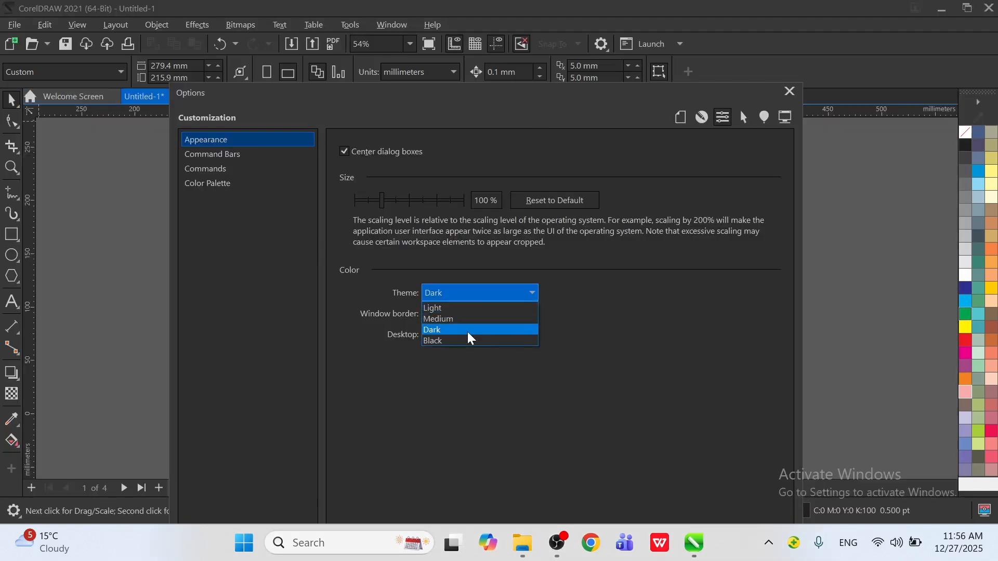
pyautogui.click(452, 349)
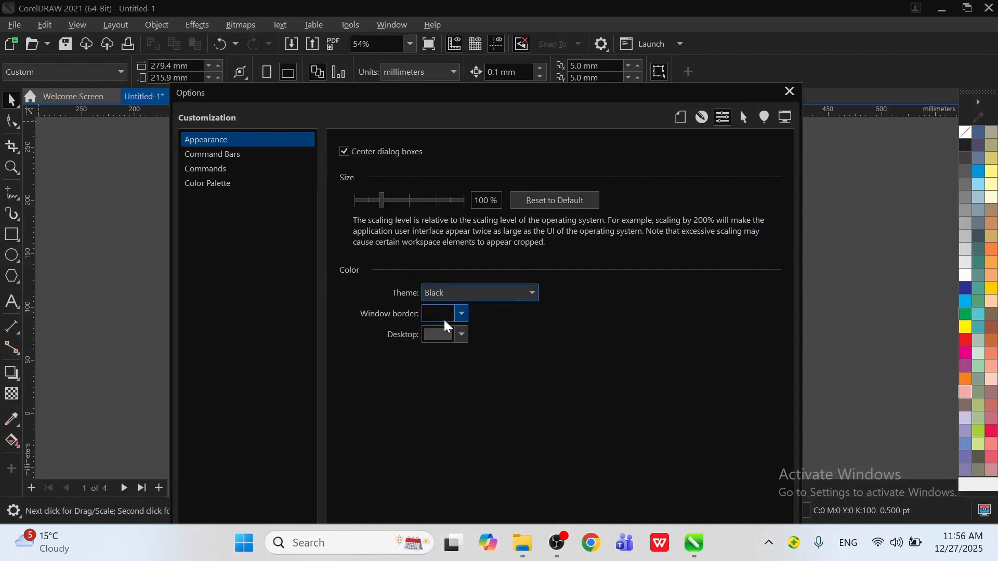
# Set the window border colour to blue #0F0FBA.
pyautogui.click(461, 314)
pyautogui.click(485, 205)
pyautogui.click(509, 167)
pyautogui.click(528, 152)
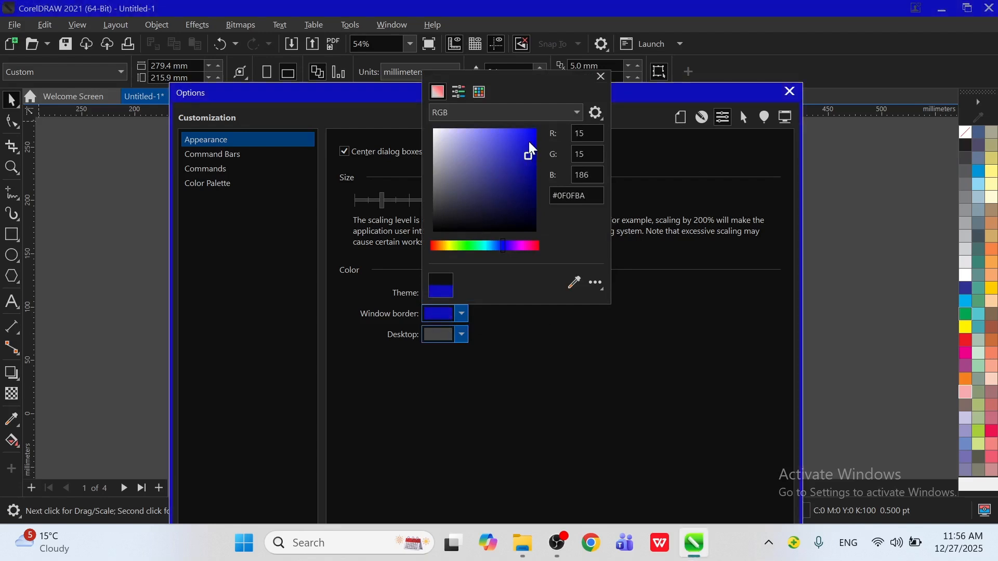
# Change the window border colour to the darker blue #1515AB.
pyautogui.click(526, 138)
pyautogui.click(517, 213)
pyautogui.click(524, 163)
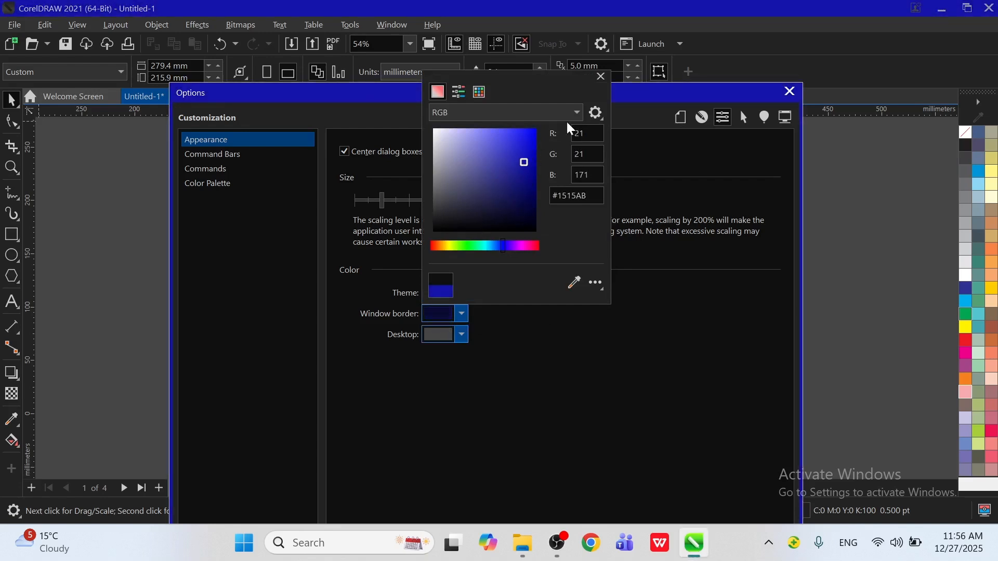
pyautogui.click(600, 77)
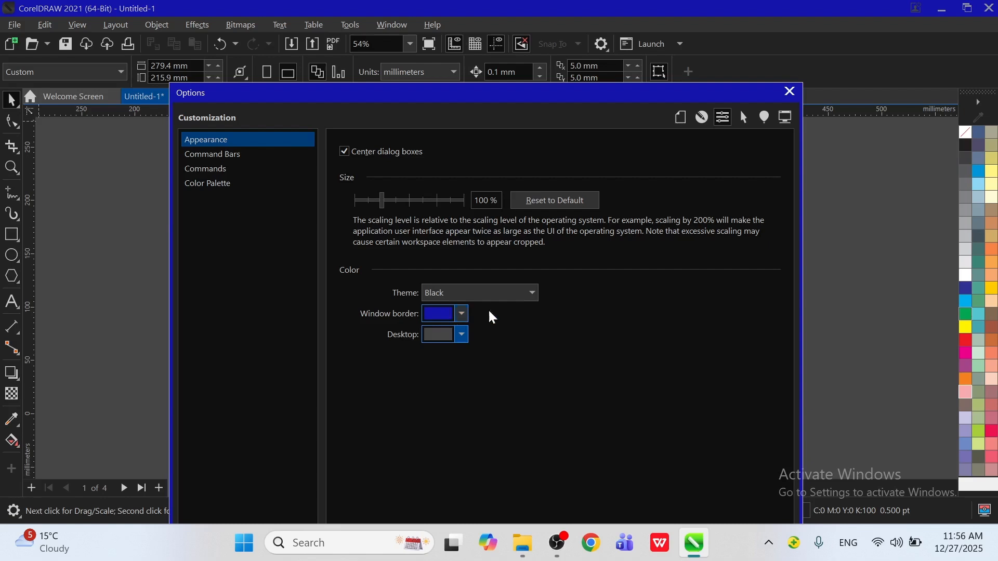
# Try a dark green desktop colour and set the interface theme to Light.
pyautogui.click(461, 335)
pyautogui.click(494, 178)
pyautogui.click(522, 180)
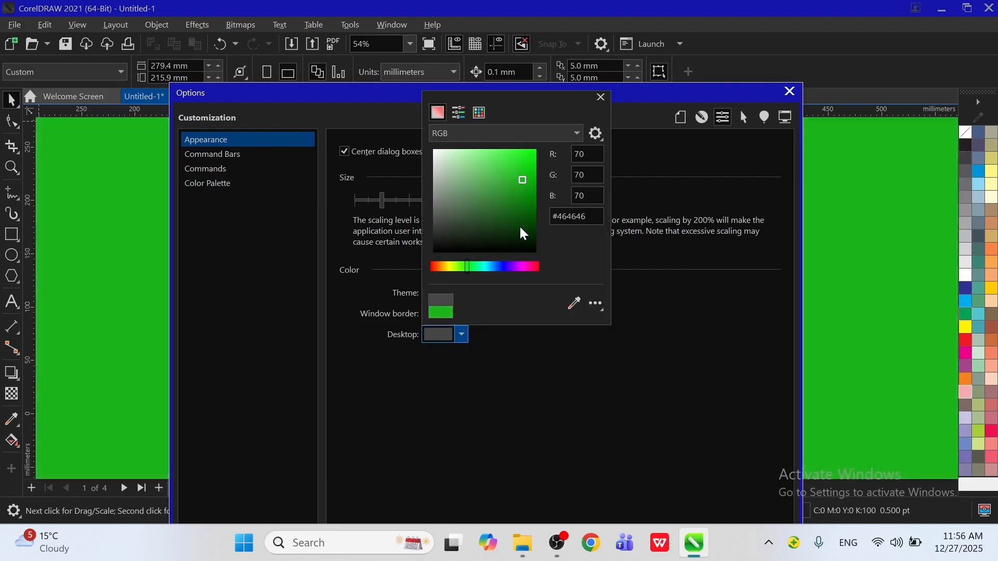
pyautogui.click(522, 232)
pyautogui.click(601, 97)
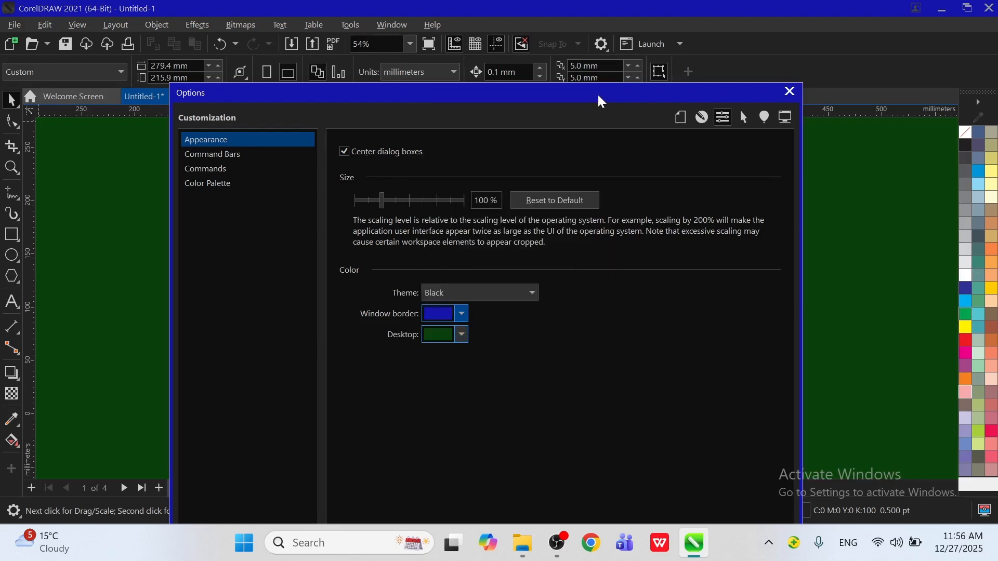
pyautogui.click(455, 298)
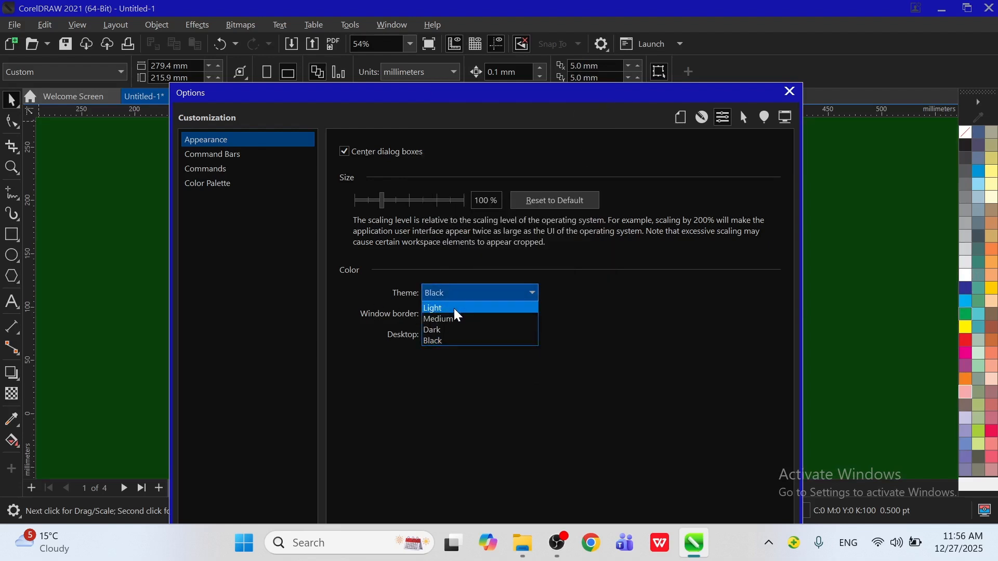
pyautogui.click(456, 309)
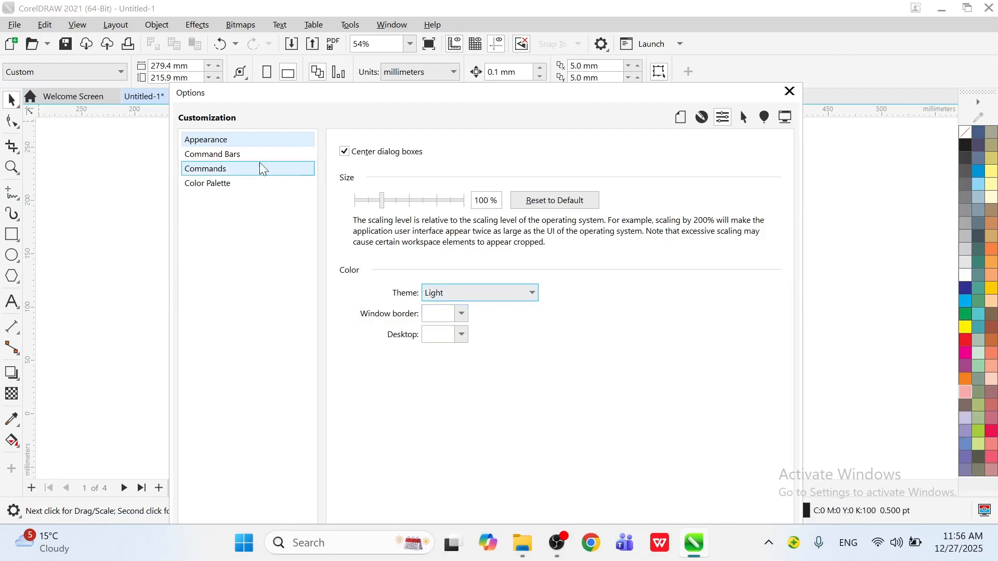
# Review the Command Bars, Commands, Color Palette, Tools, Global and Workspaces options and close the options without further changes.
pyautogui.click(241, 155)
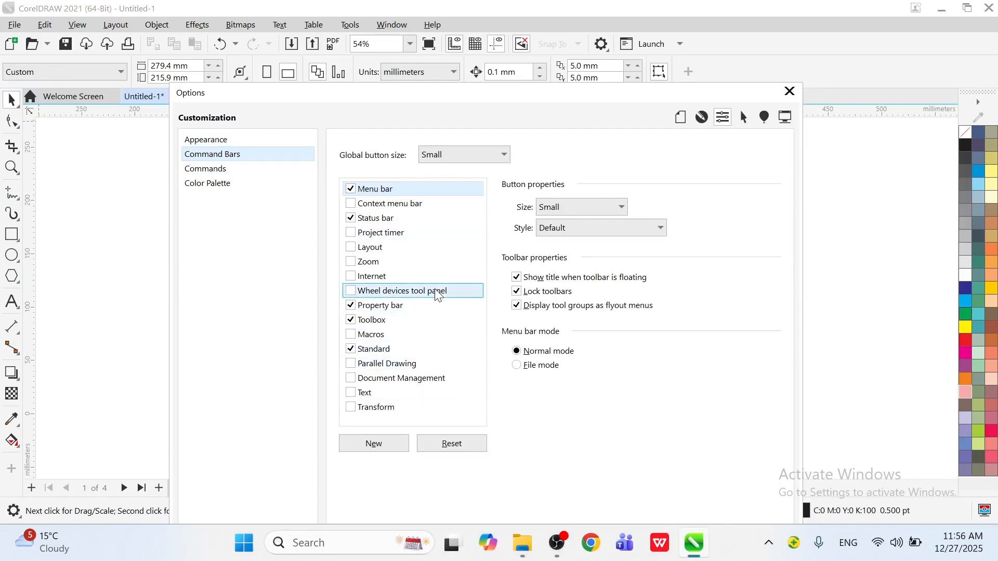
pyautogui.click(198, 171)
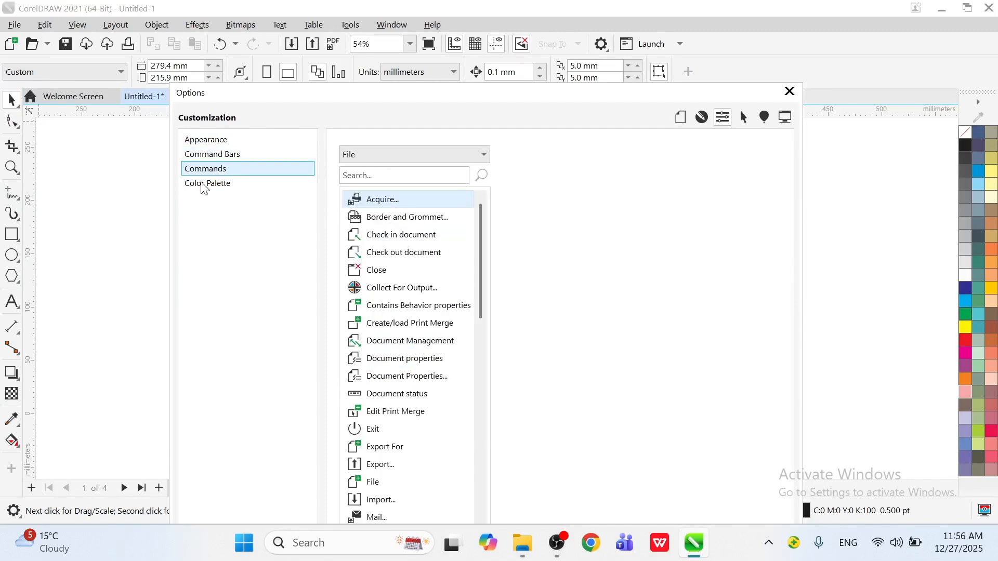
pyautogui.click(214, 183)
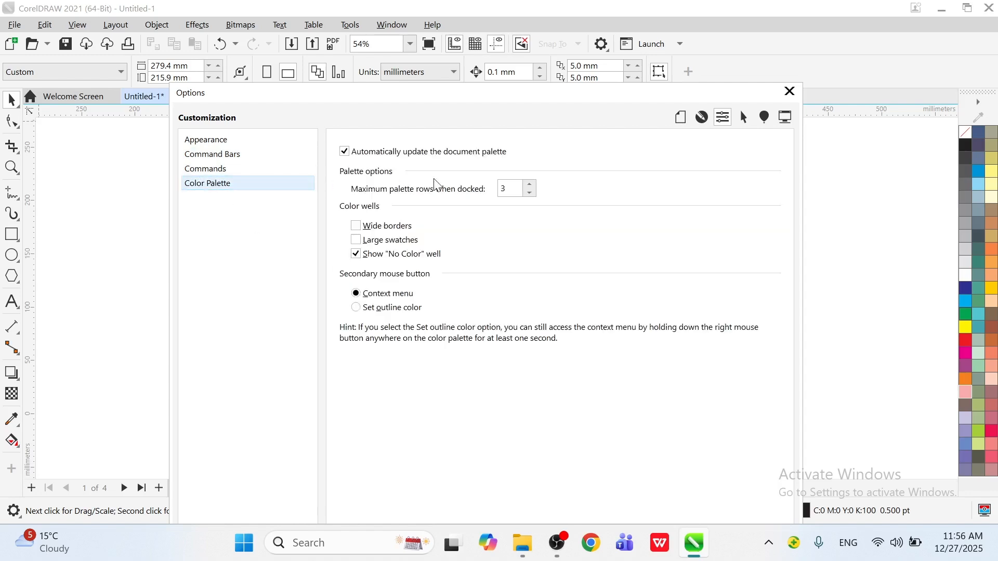
pyautogui.click(744, 119)
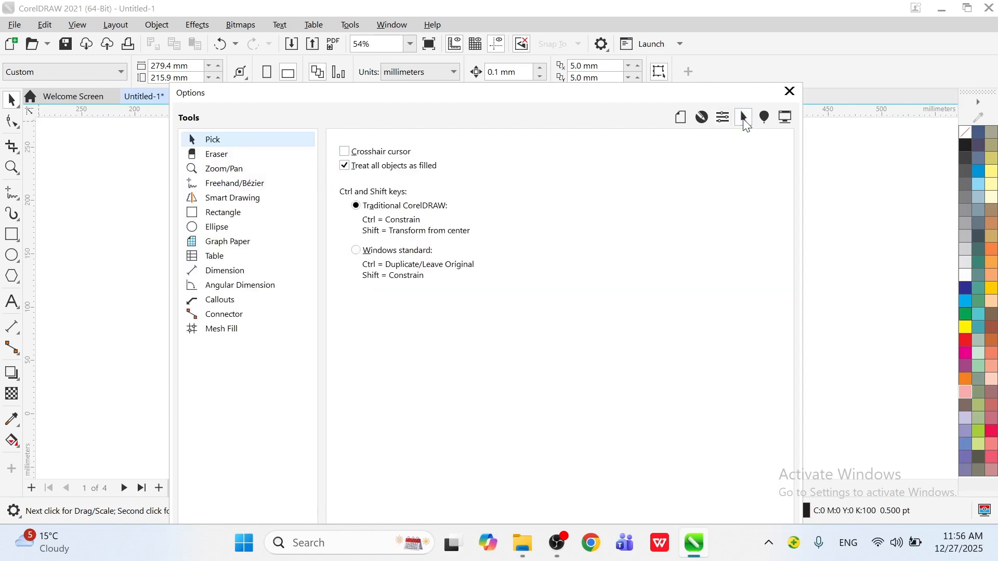
pyautogui.click(784, 118)
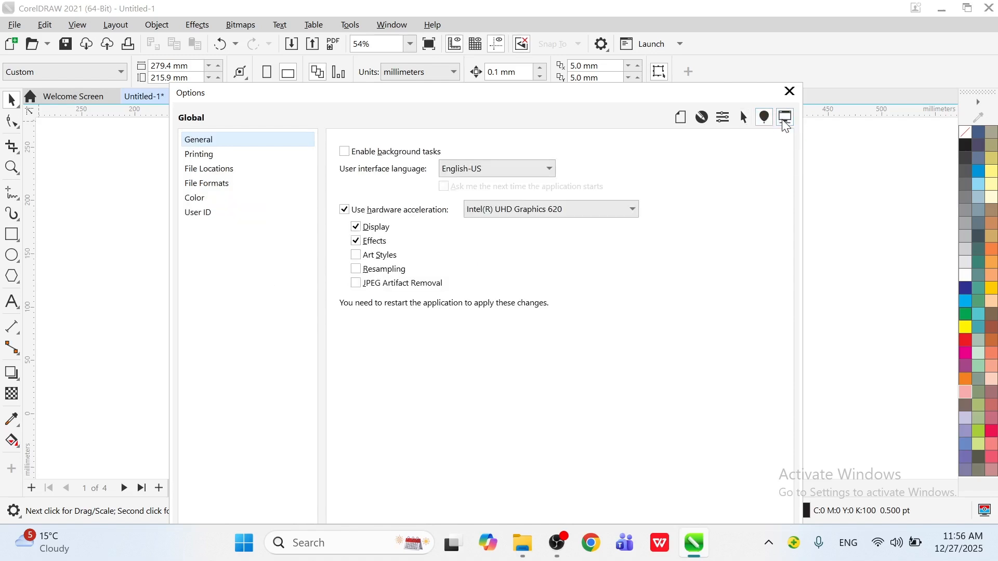
pyautogui.click(784, 120)
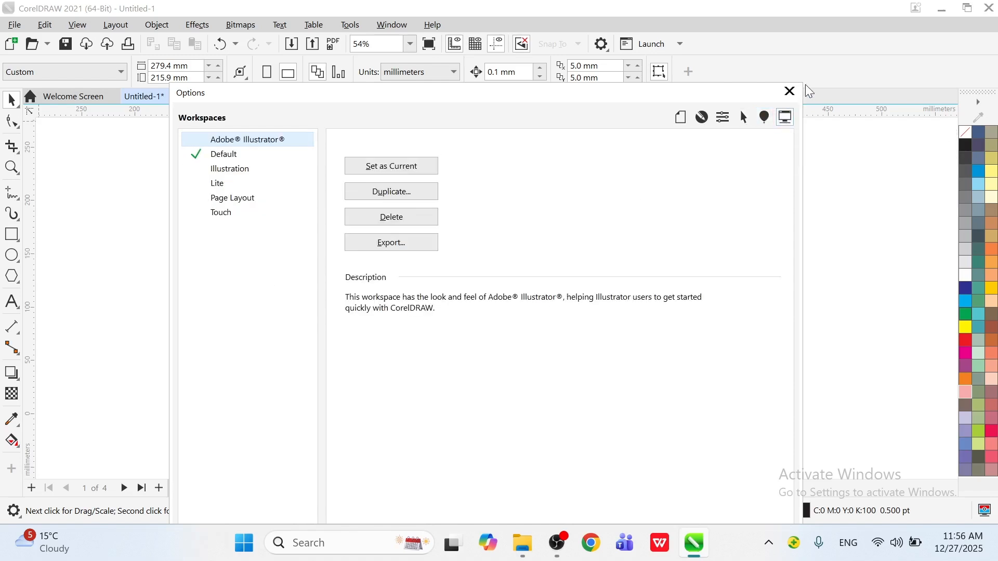
pyautogui.click(789, 91)
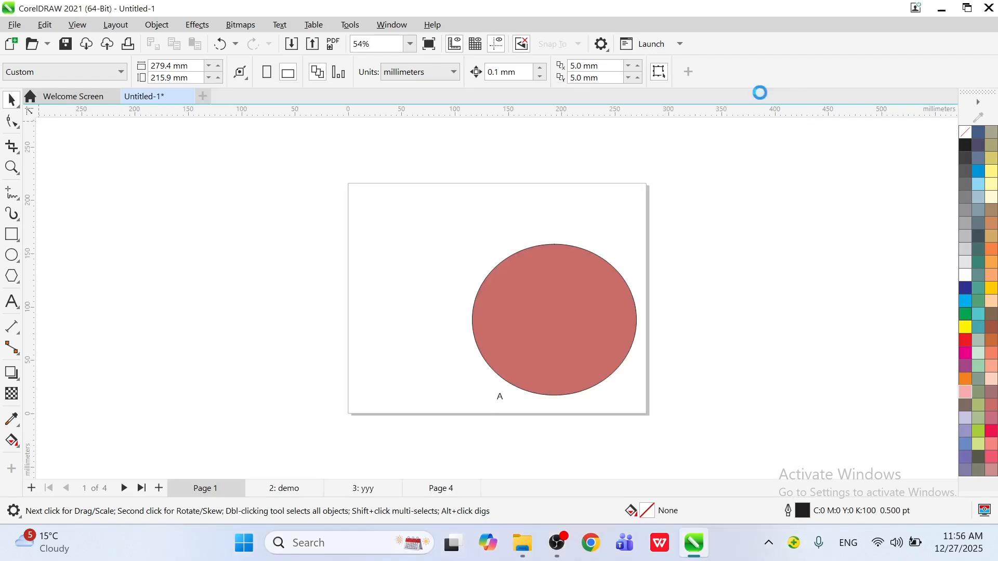
# Examine the document's Page Size settings and leave them without applying anything.
pyautogui.click(115, 25)
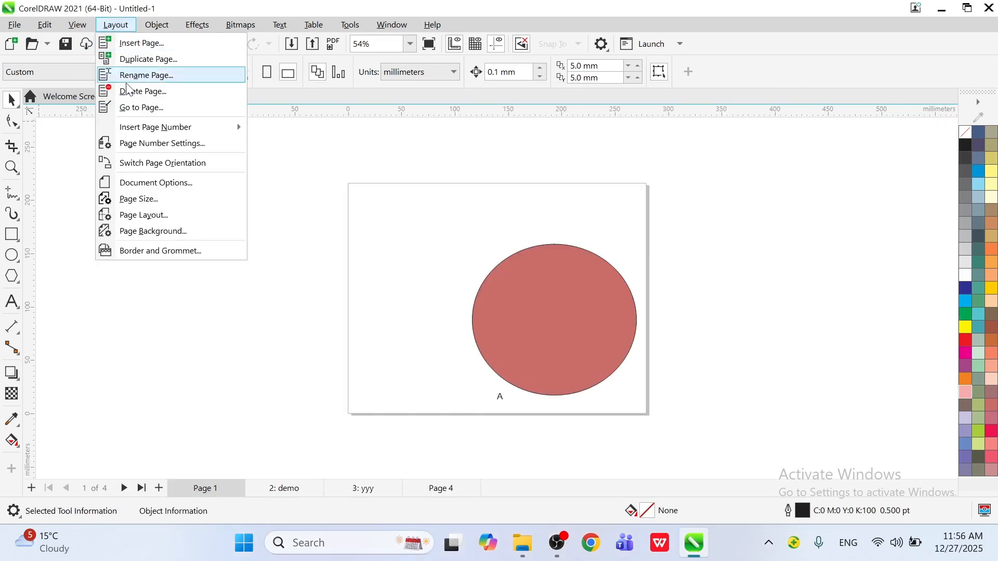
pyautogui.click(158, 200)
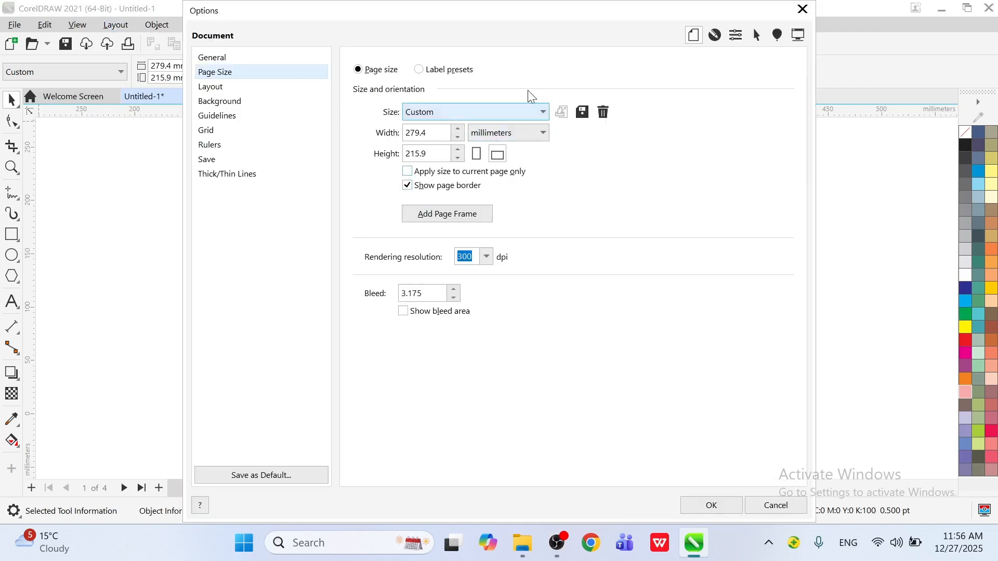
pyautogui.click(782, 507)
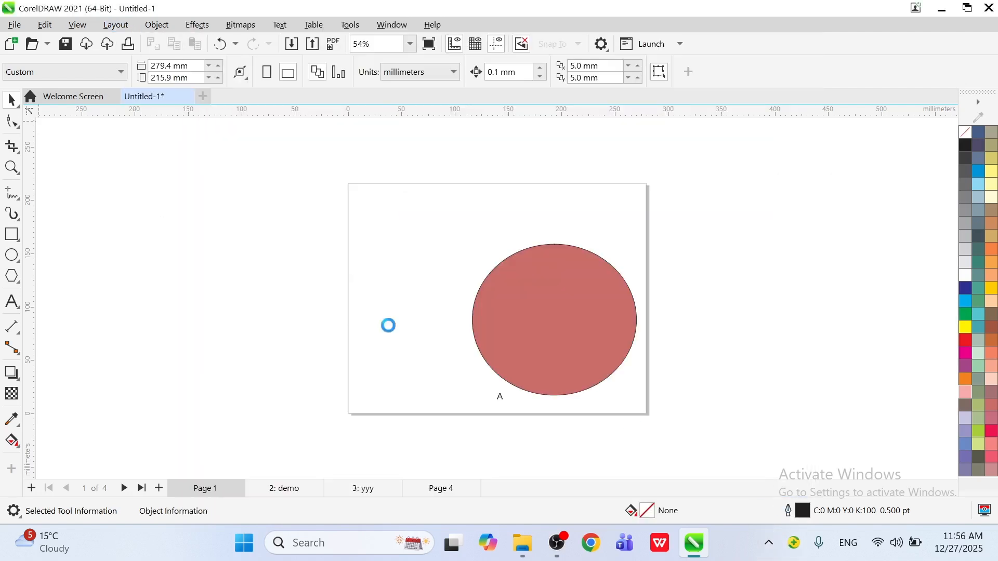
# Preview the Book page layout and apply the Tent Card layout to the document.
pyautogui.click(116, 25)
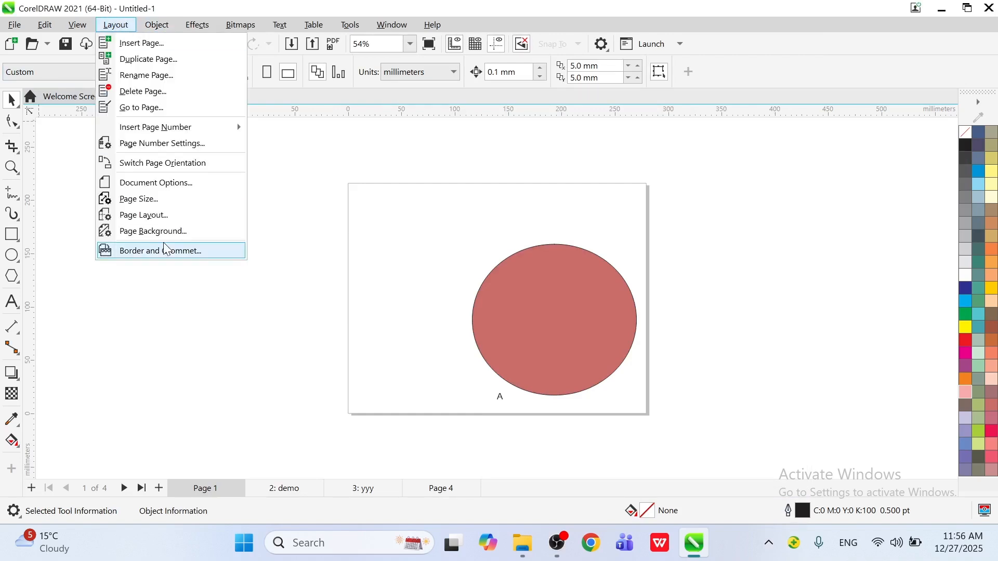
pyautogui.click(174, 216)
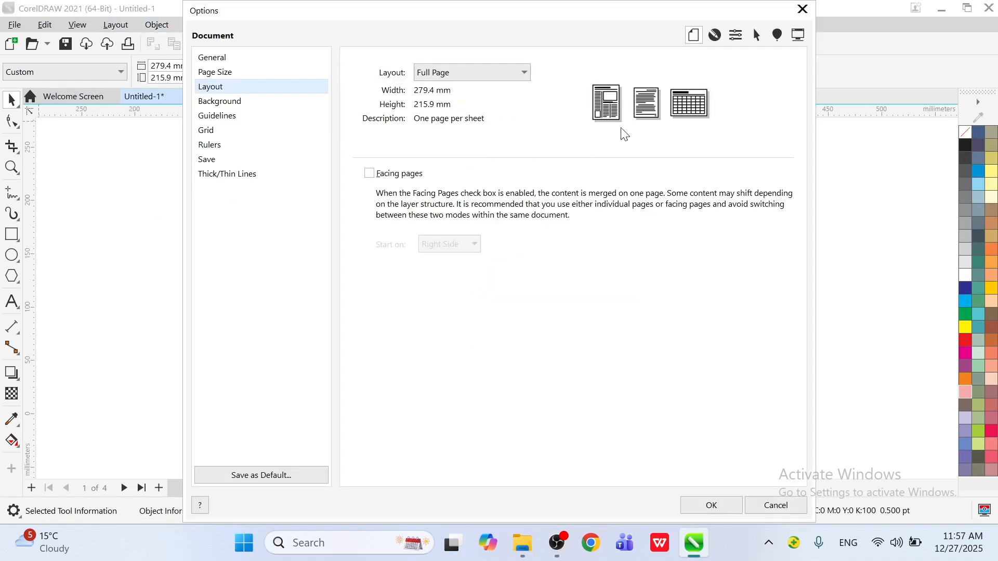
pyautogui.click(506, 75)
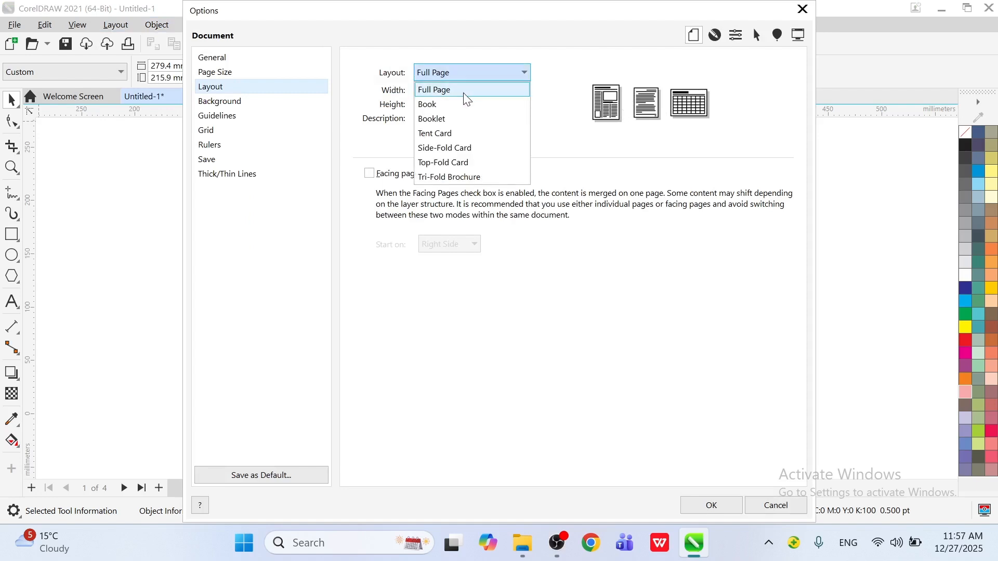
pyautogui.click(444, 104)
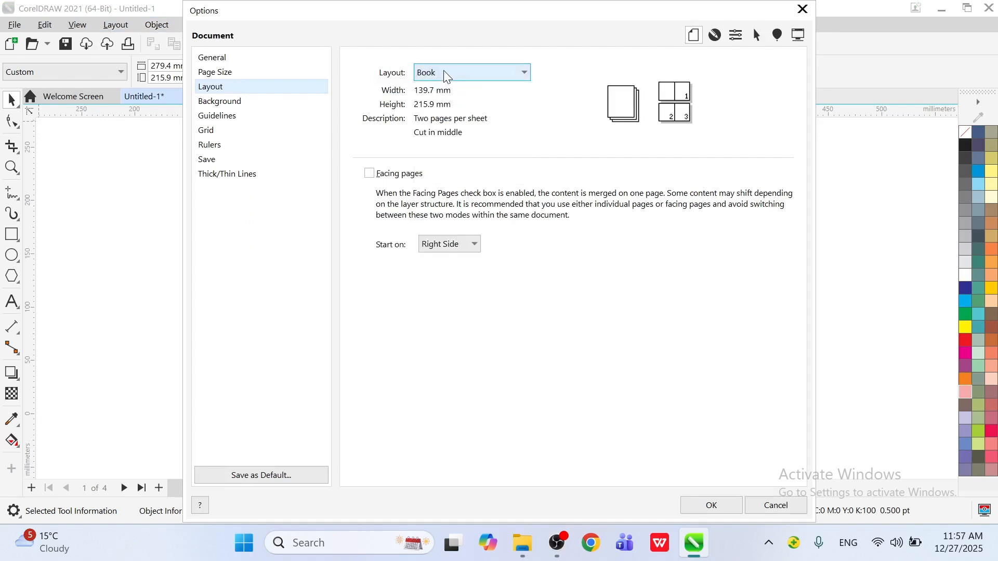
pyautogui.click(445, 76)
pyautogui.click(448, 133)
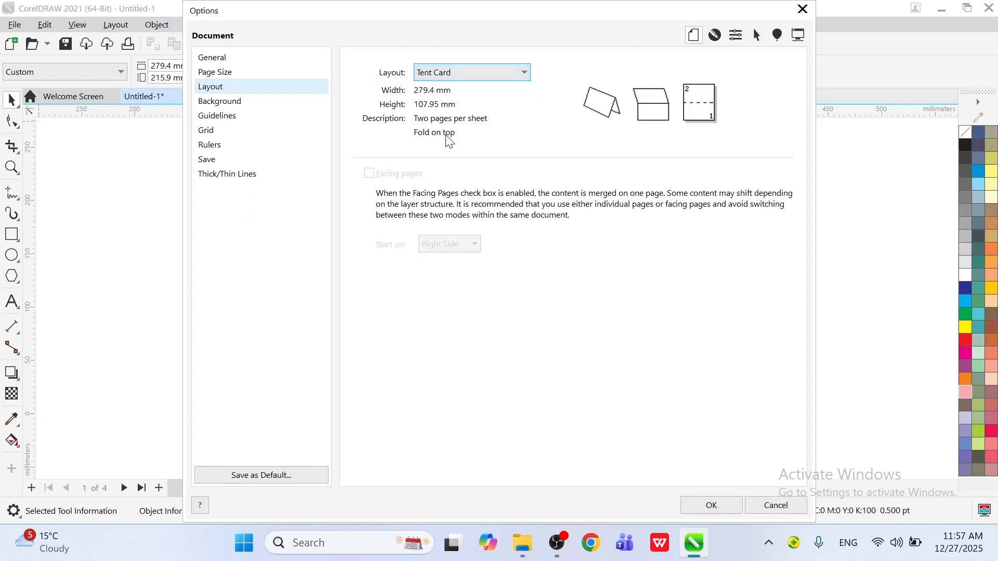
pyautogui.click(700, 507)
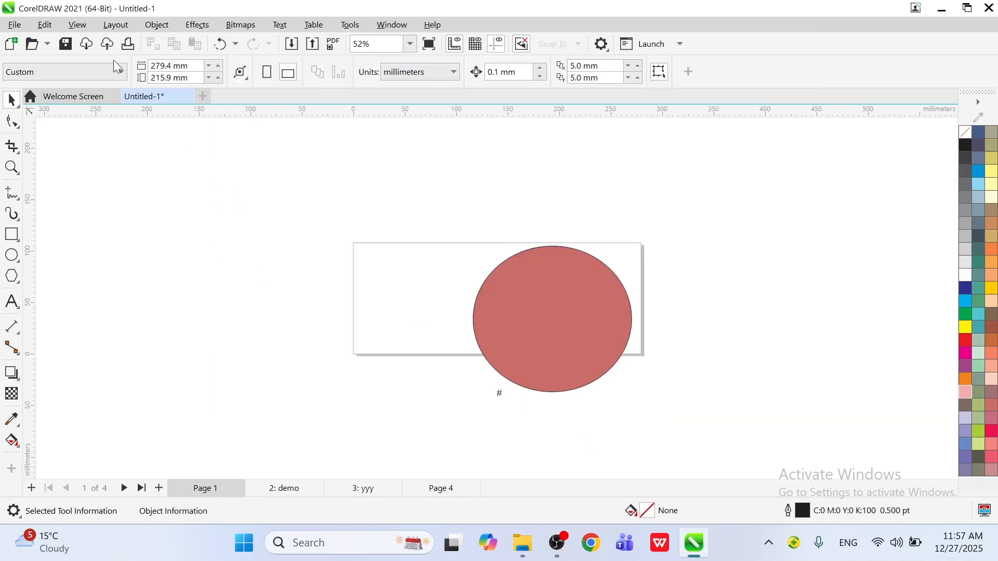
# Set the document's page layout to Side-Fold Card.
pyautogui.click(115, 26)
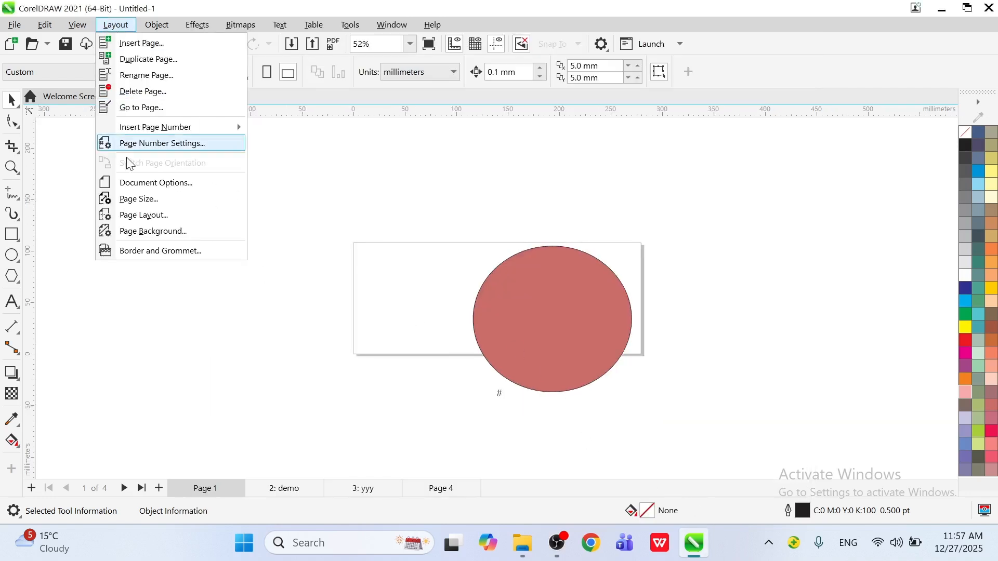
pyautogui.click(148, 217)
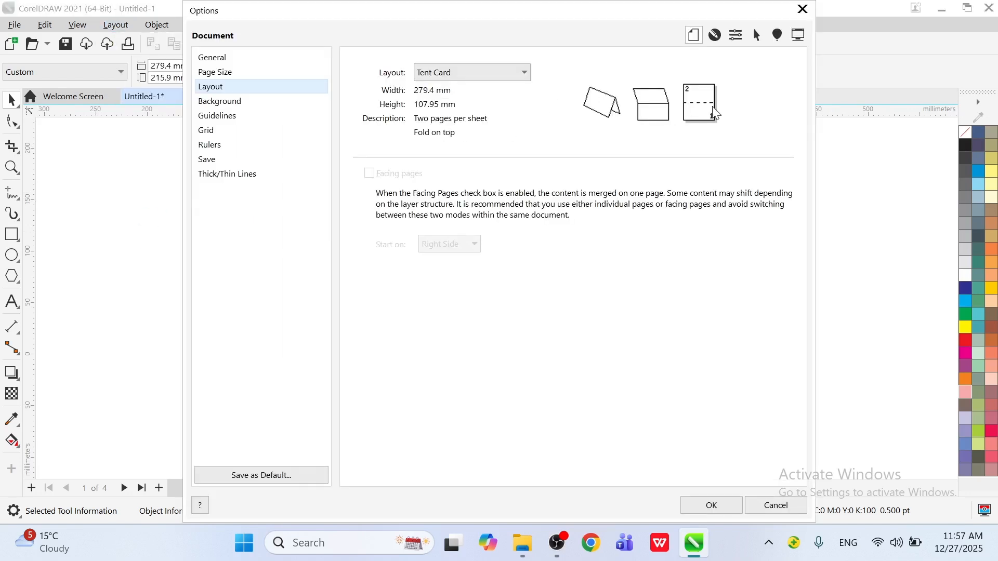
pyautogui.click(510, 73)
pyautogui.click(441, 150)
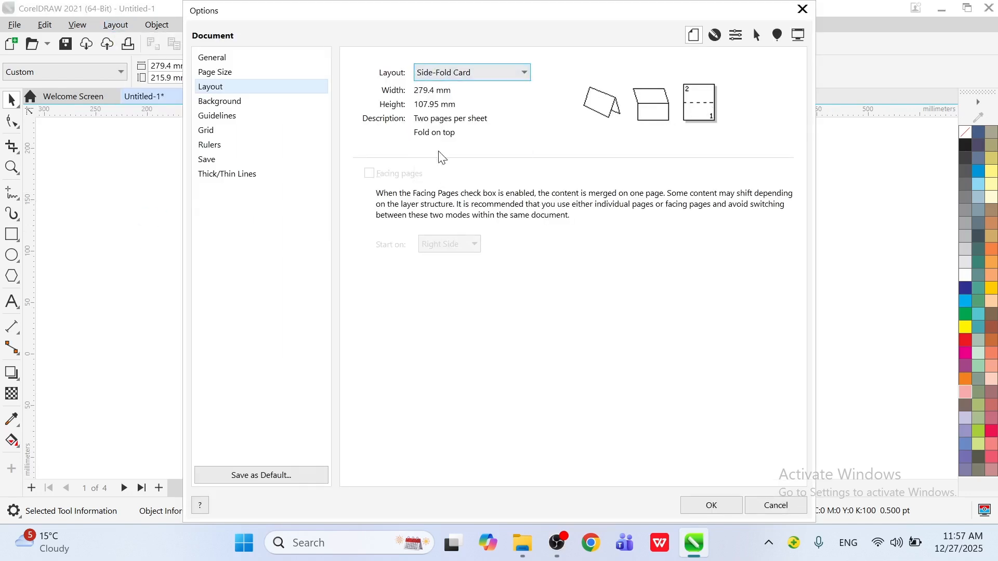
pyautogui.click(697, 507)
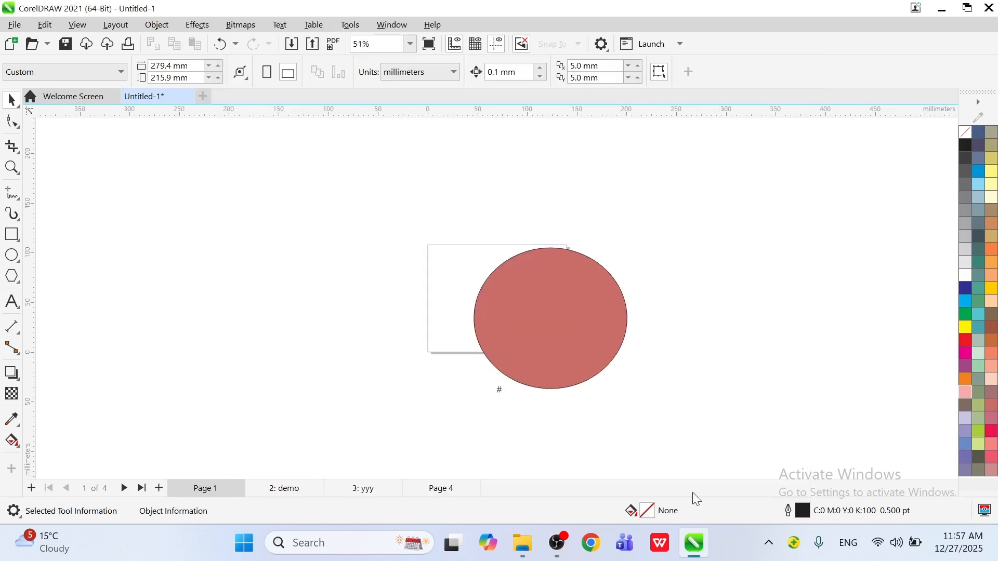
# Move the red ellipse off the page onto the desktop area to its right, centred at about X 309 mm, Y 49 mm.
pyautogui.moveTo(566, 320); pyautogui.dragTo(731, 309)
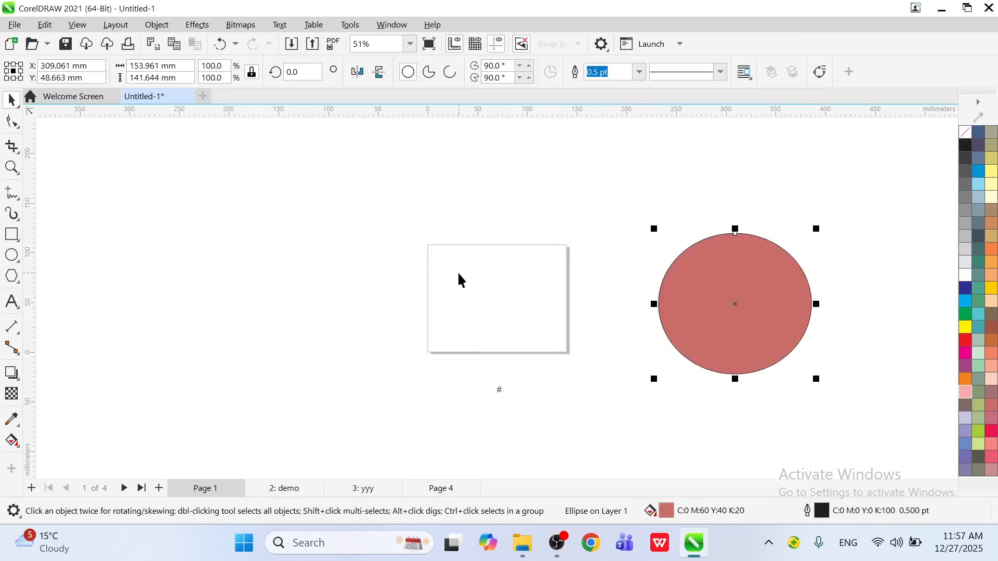
pyautogui.click(78, 25)
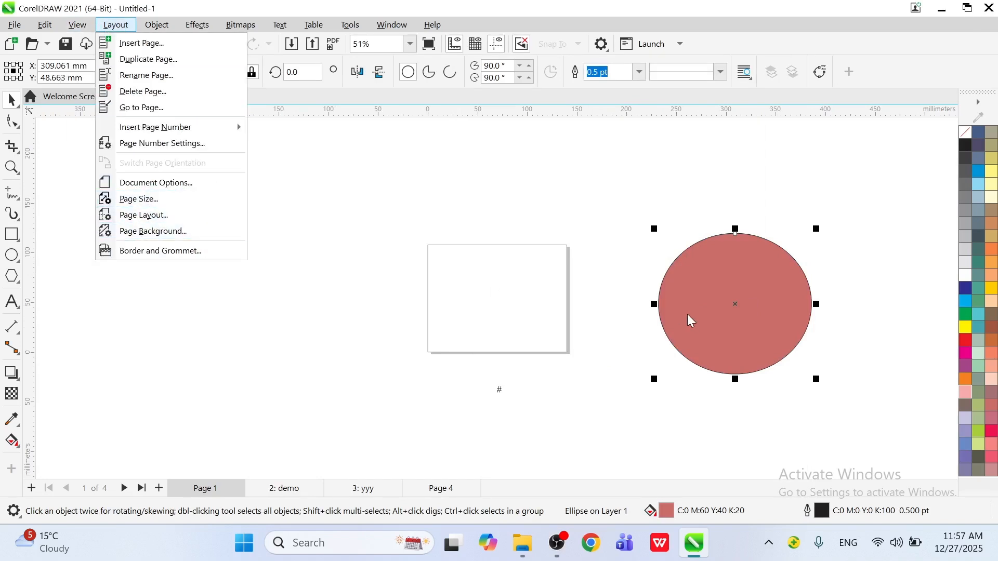
pyautogui.click(528, 299)
pyautogui.scroll(2, 525, 285)
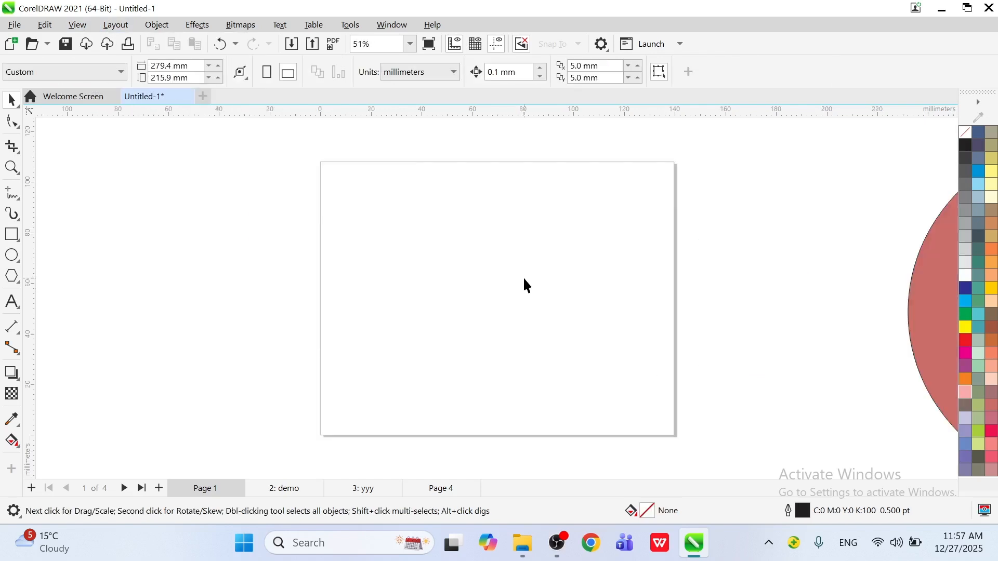
# Try a solid muted green page background from the RGB palette and undo it.
pyautogui.click(125, 25)
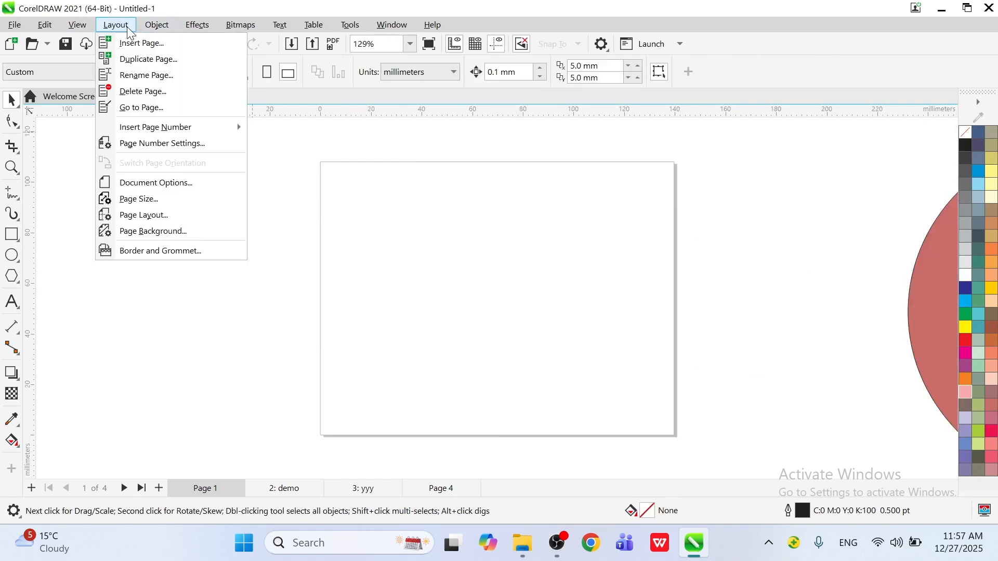
pyautogui.click(150, 235)
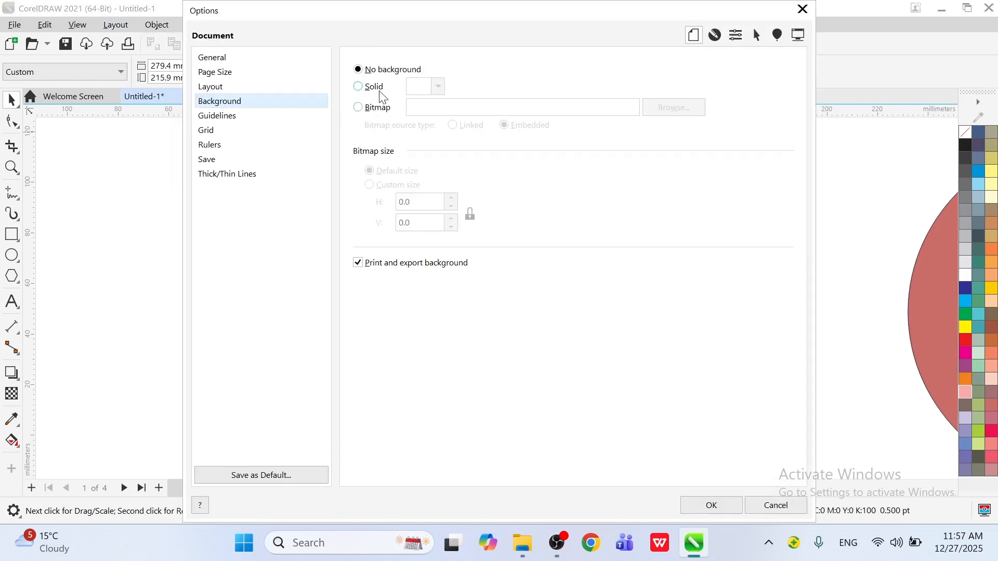
pyautogui.click(377, 87)
pyautogui.click(438, 86)
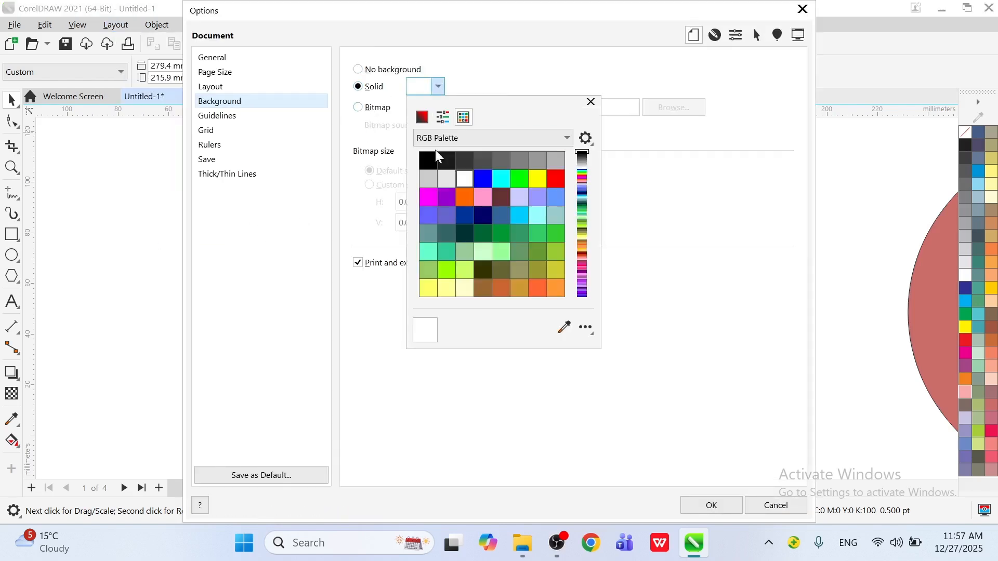
pyautogui.click(527, 253)
pyautogui.click(722, 507)
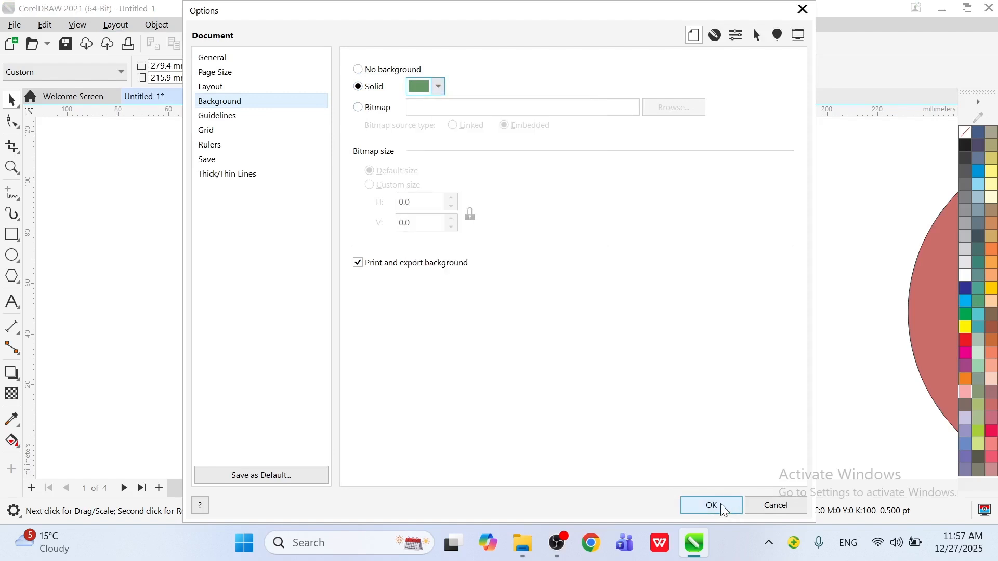
pyautogui.click(712, 506)
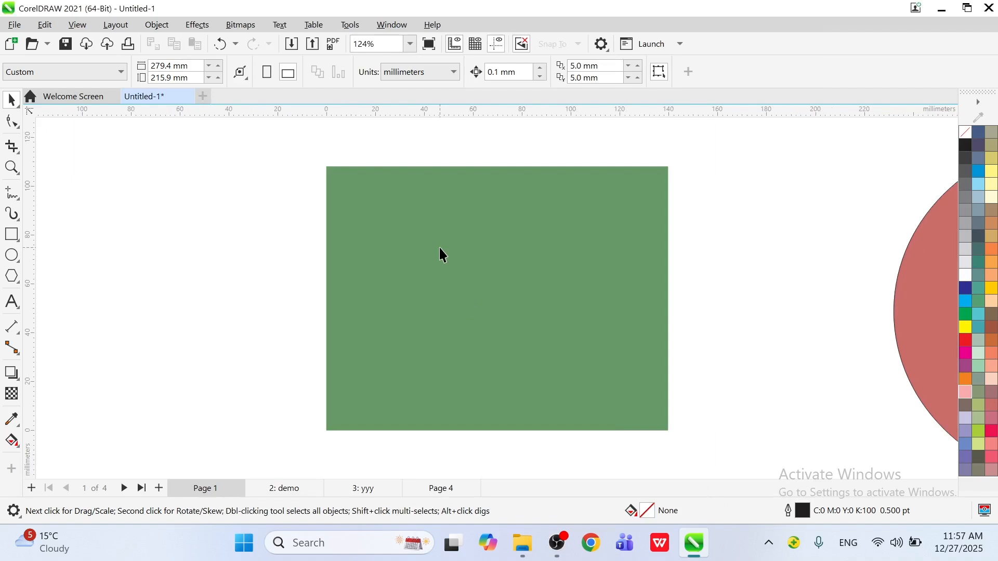
pyautogui.hotkey('ctrl', 'z')
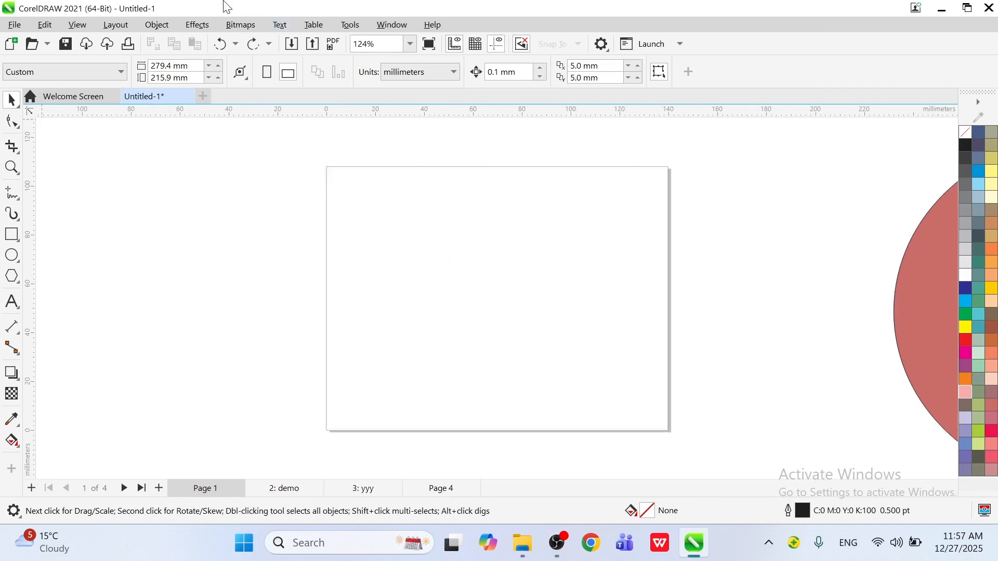
# Add a Page-type border and grommets to the page with Border and Grommet, raising the vertical and horizontal numbers of grommets.
pyautogui.click(114, 26)
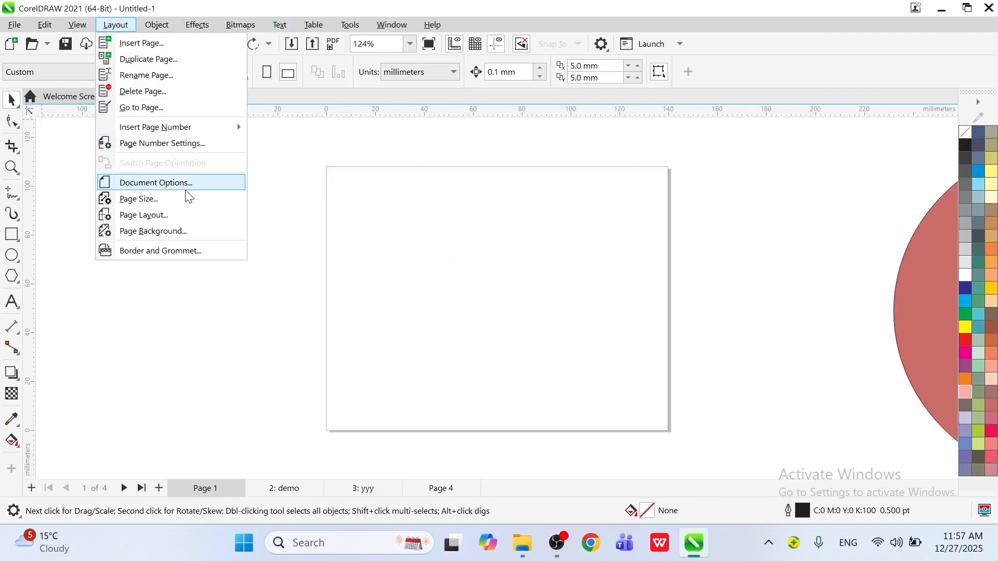
pyautogui.click(177, 254)
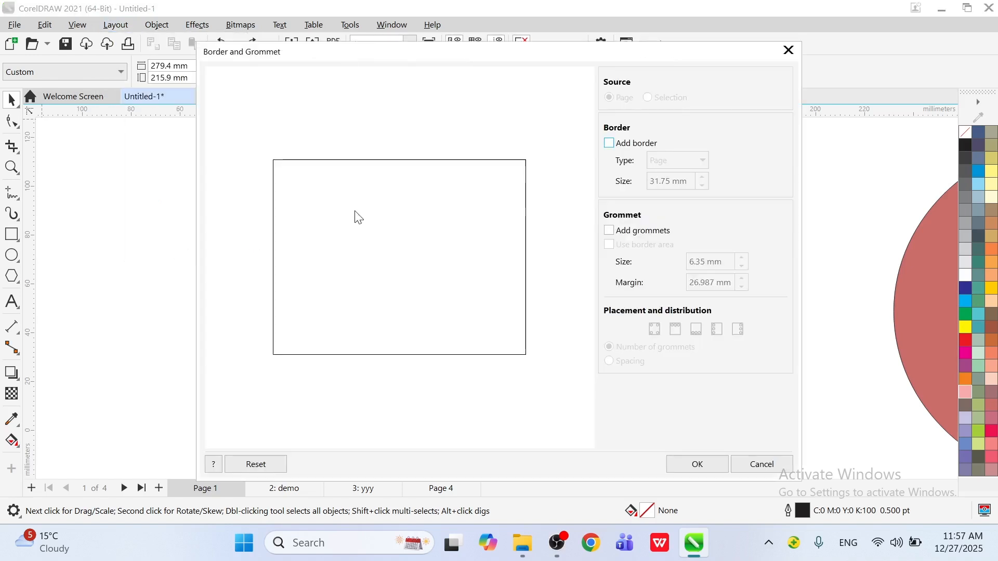
pyautogui.click(626, 145)
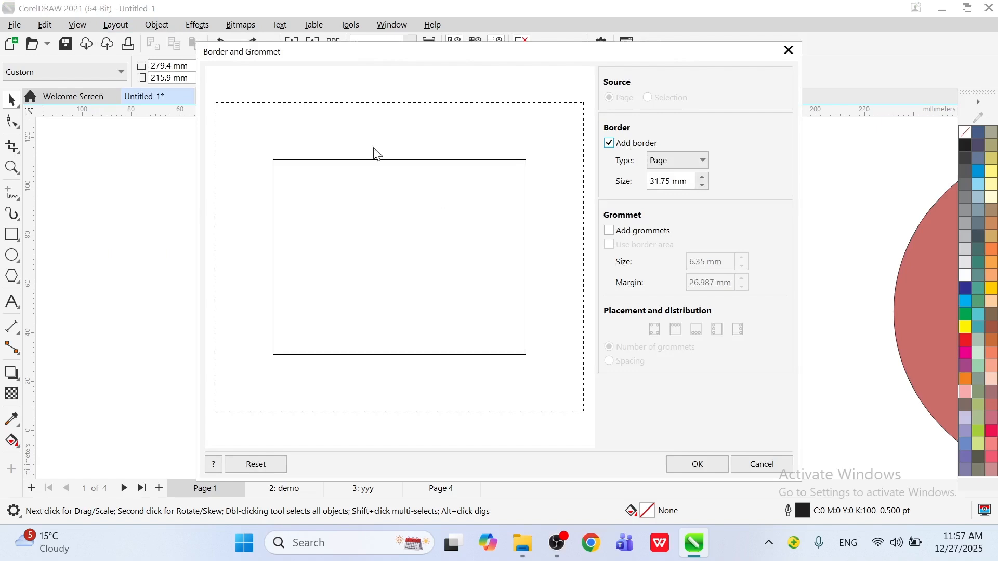
pyautogui.click(626, 230)
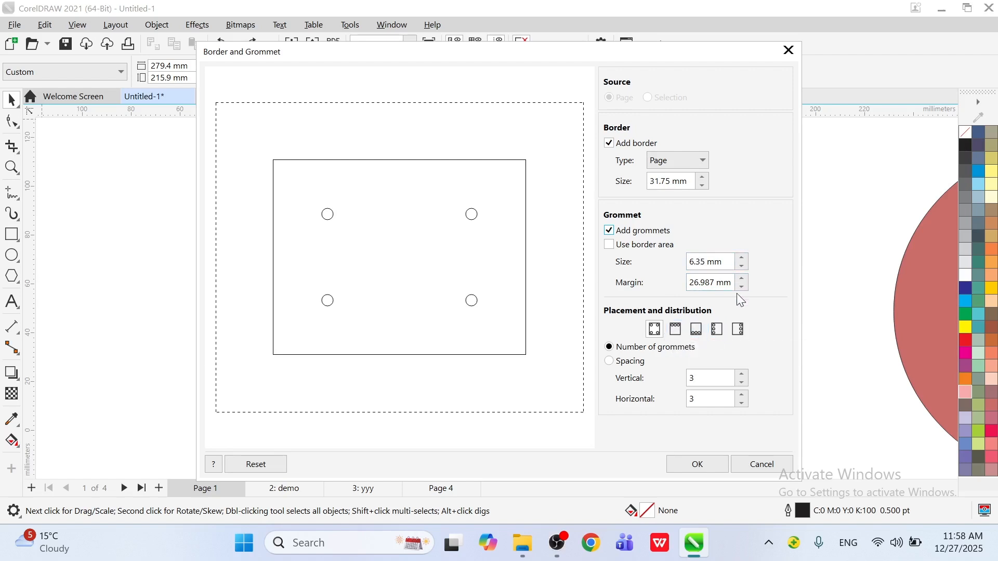
pyautogui.click(743, 374)
pyautogui.click(743, 374)
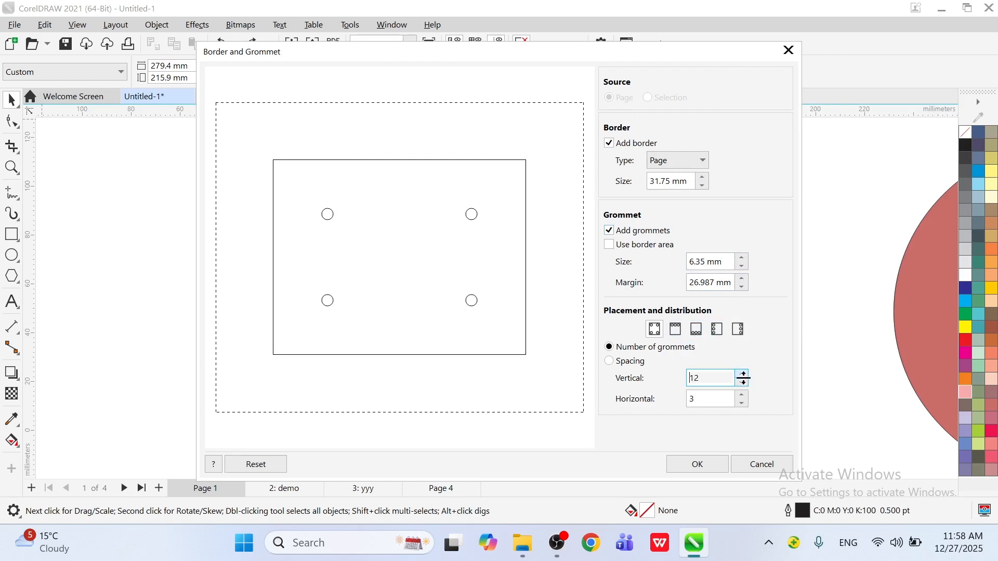
pyautogui.click(742, 375)
pyautogui.click(742, 374)
pyautogui.click(743, 394)
pyautogui.click(697, 463)
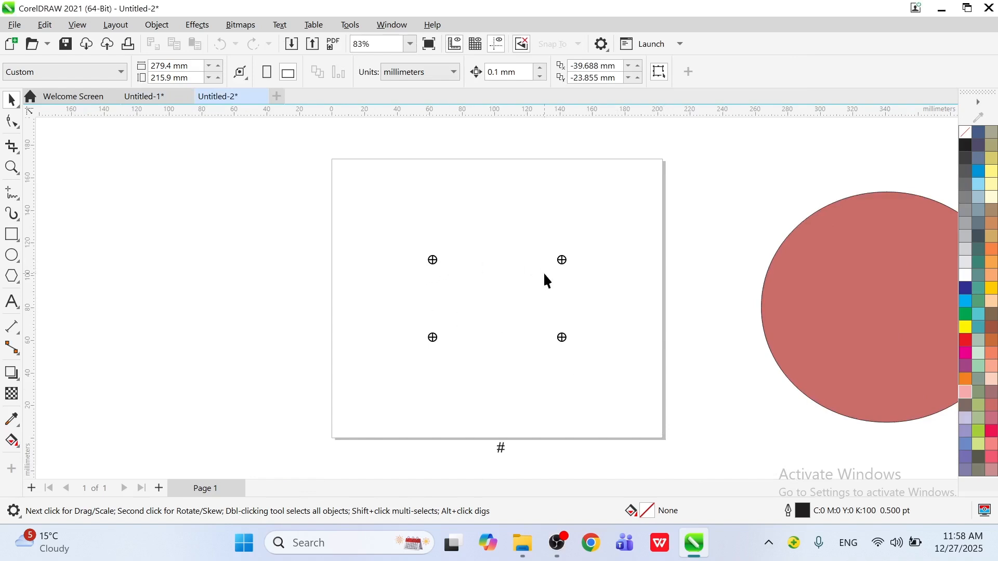
# Enlarge the grommet group to about 195 × 163 mm so it spans the page, and fill it with grey-green (C20 M0 Y20 K40).
pyautogui.click(427, 339)
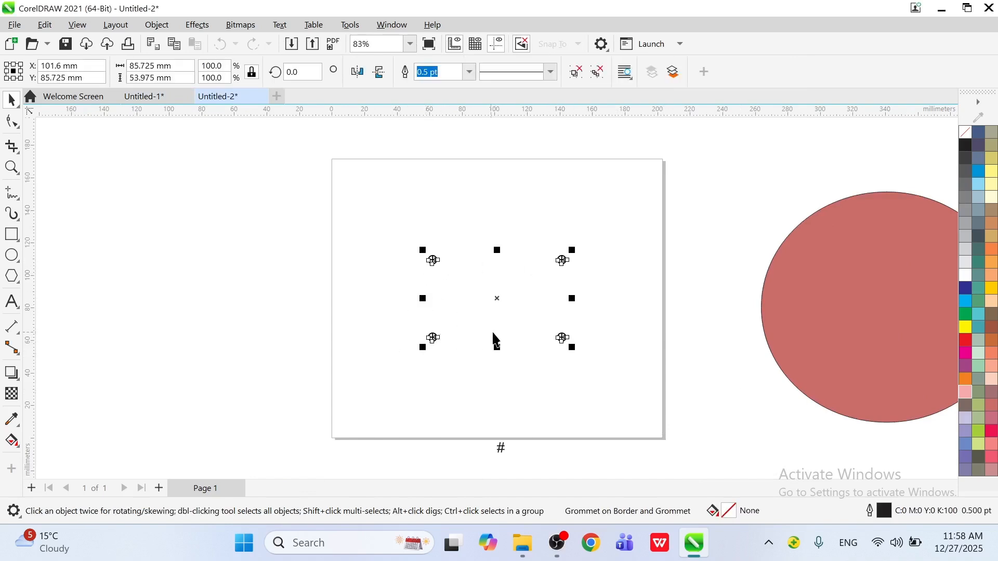
pyautogui.moveTo(577, 351); pyautogui.dragTo(670, 410)
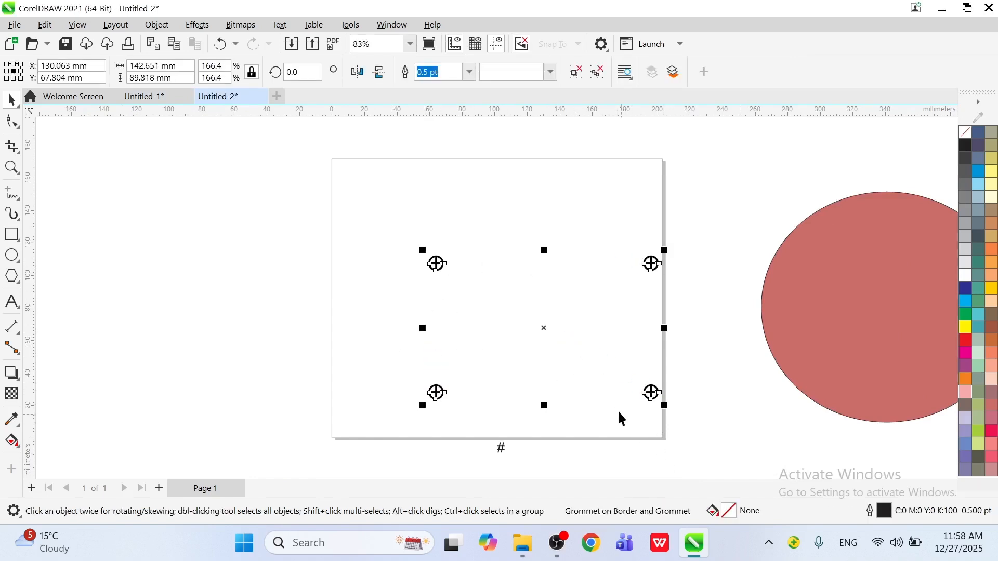
pyautogui.moveTo(423, 251); pyautogui.dragTo(338, 156)
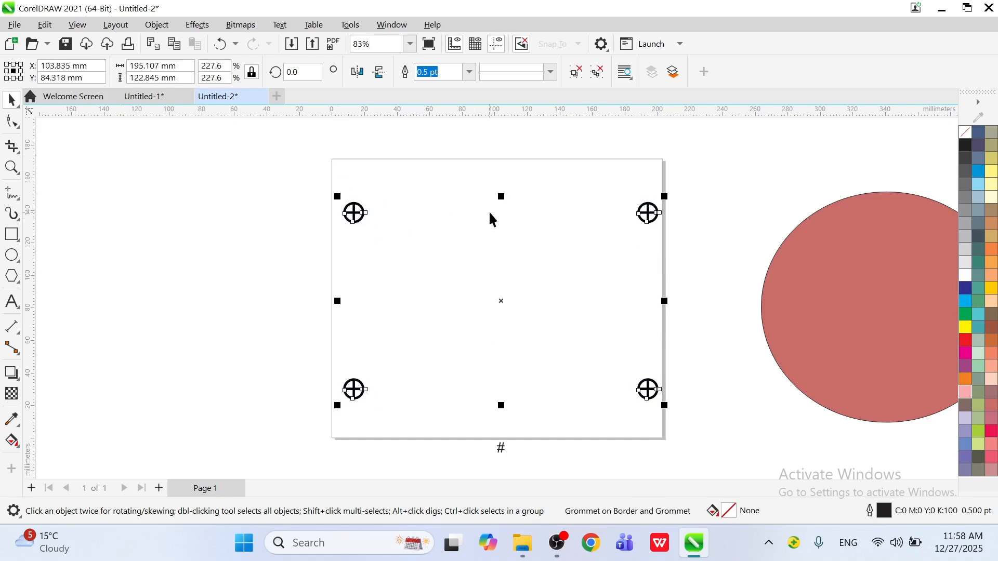
pyautogui.moveTo(505, 193); pyautogui.dragTo(502, 162)
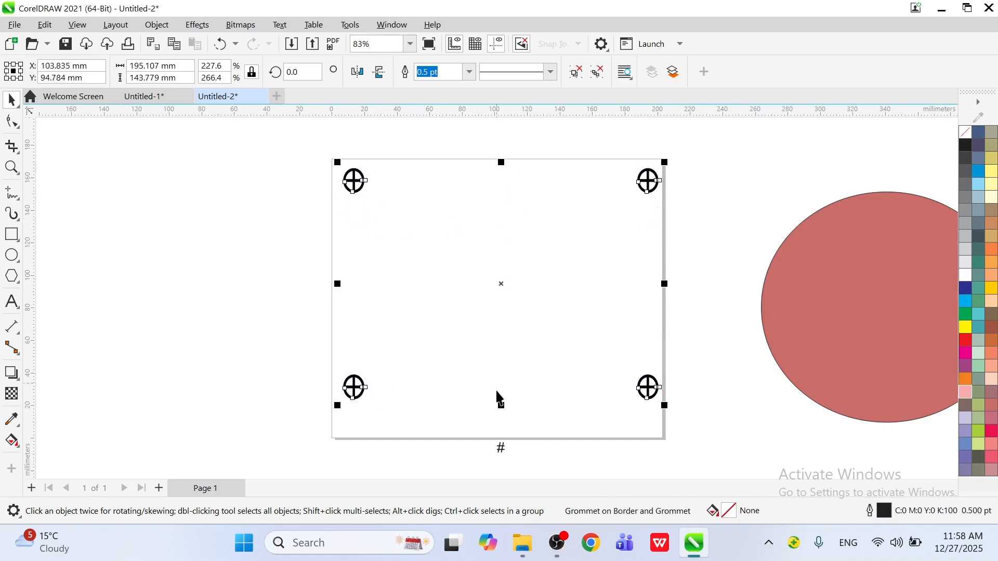
pyautogui.moveTo(501, 406); pyautogui.dragTo(501, 437)
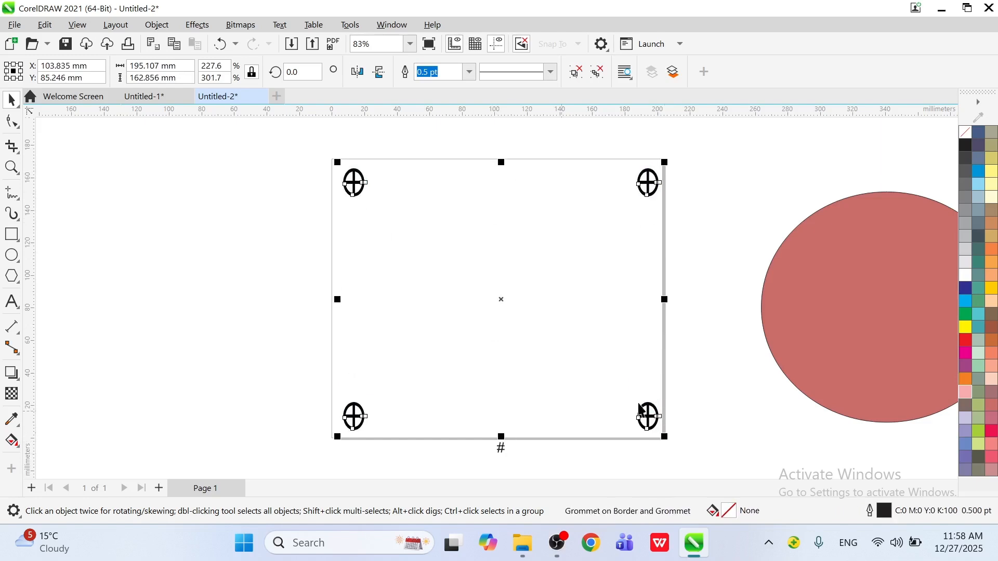
pyautogui.click(978, 385)
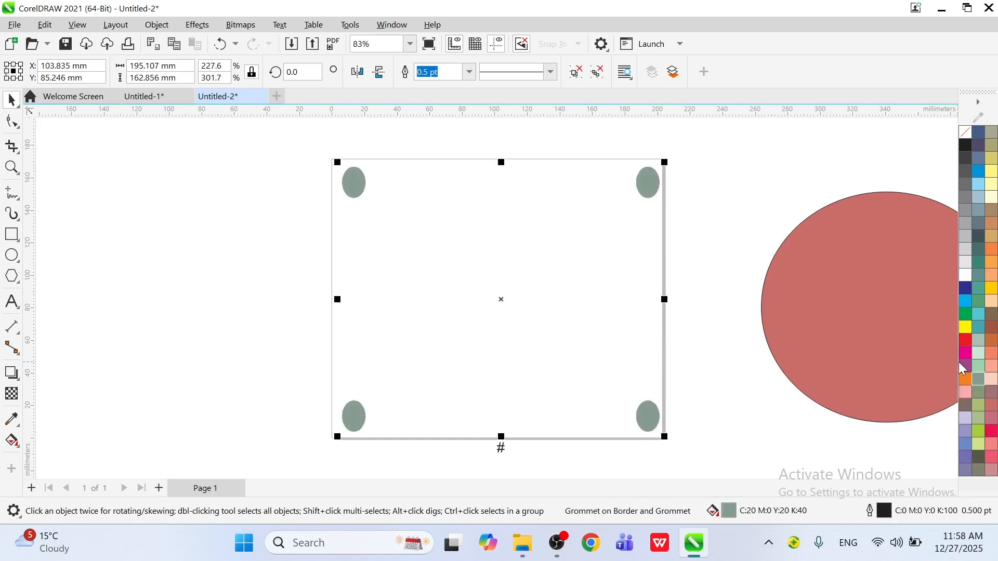
pyautogui.click(754, 184)
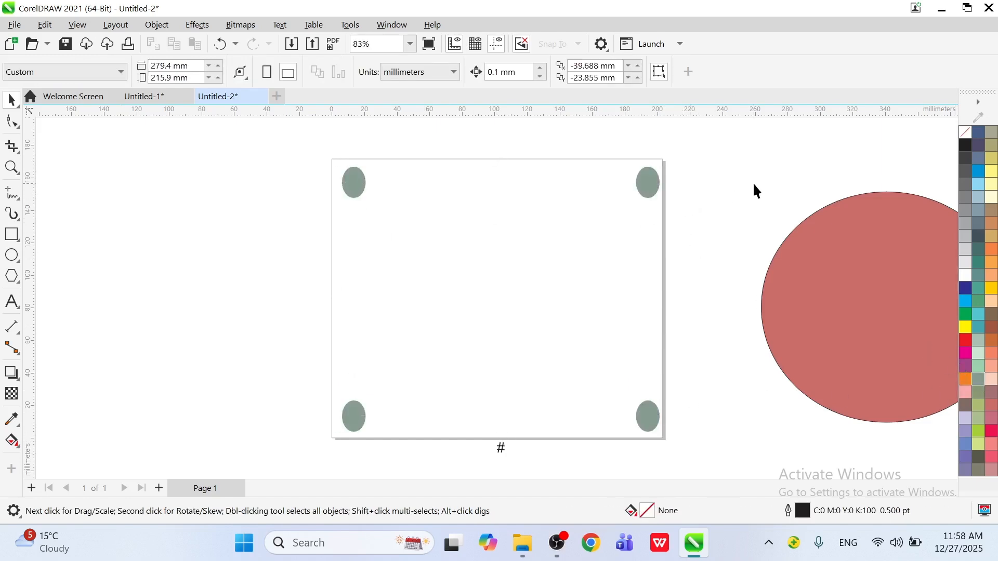
pyautogui.click(77, 25)
pyautogui.moveTo(118, 15)
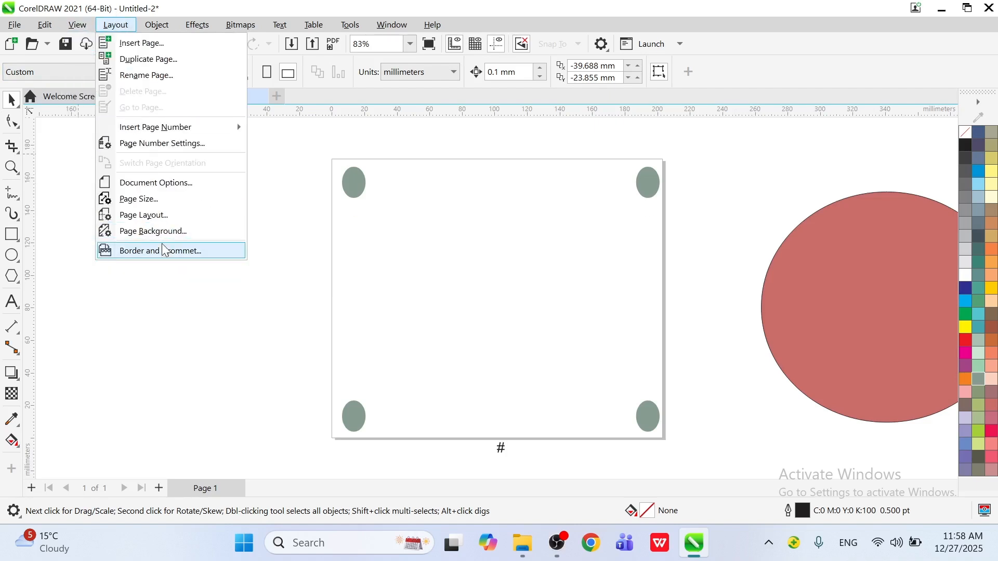
pyautogui.click(590, 276)
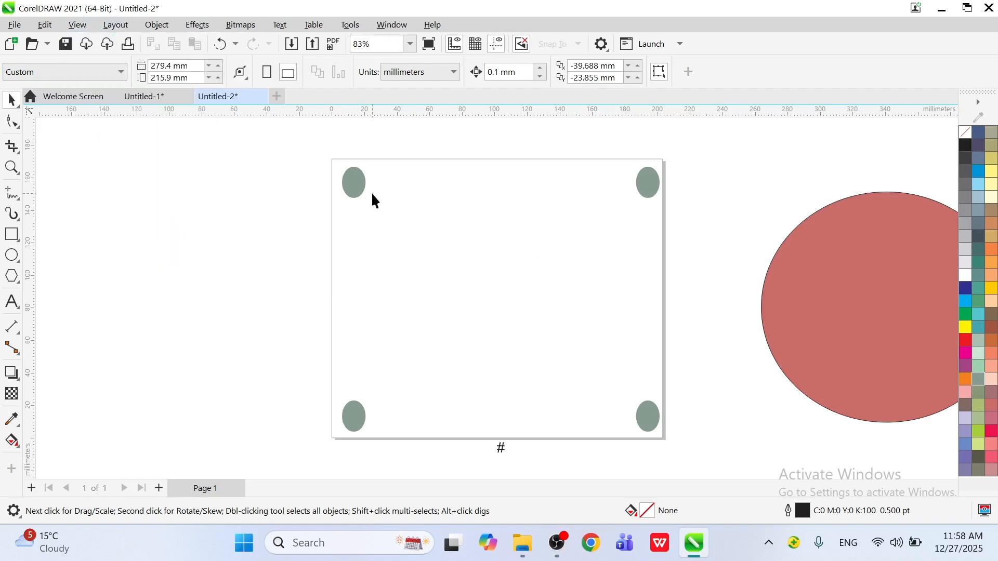
pyautogui.click(330, 188)
pyautogui.click(236, 196)
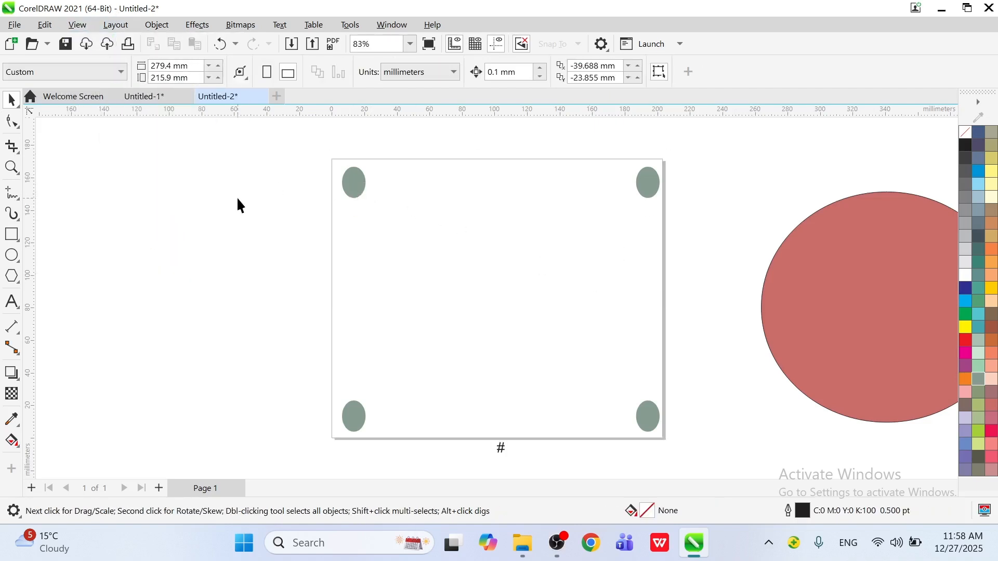
pyautogui.click(114, 26)
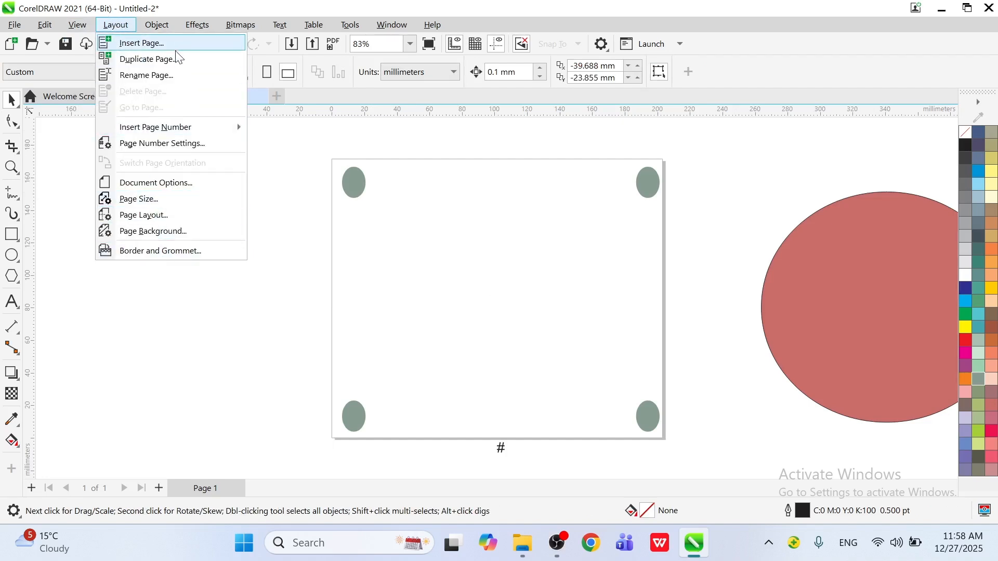
pyautogui.click(276, 313)
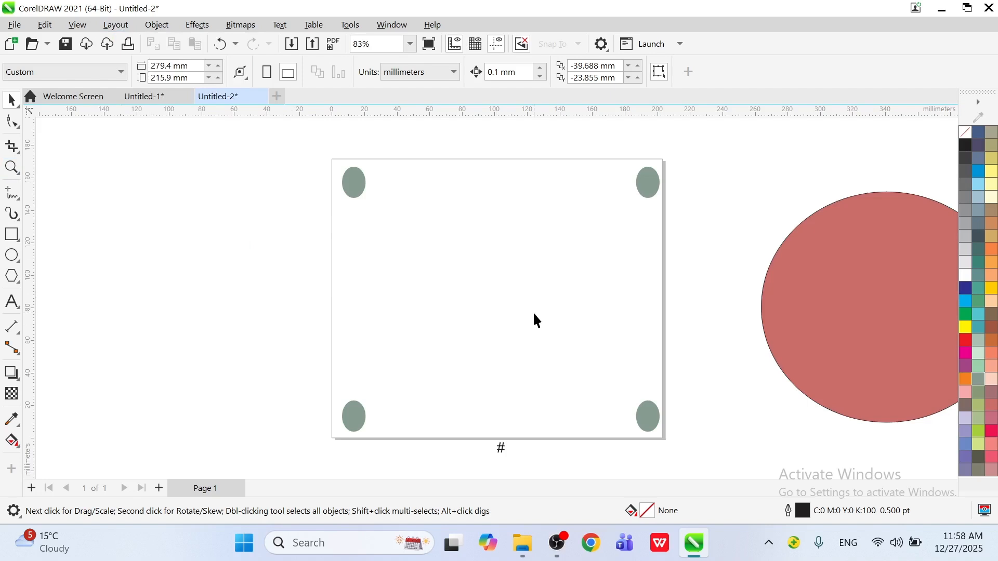
pyautogui.press('F5')
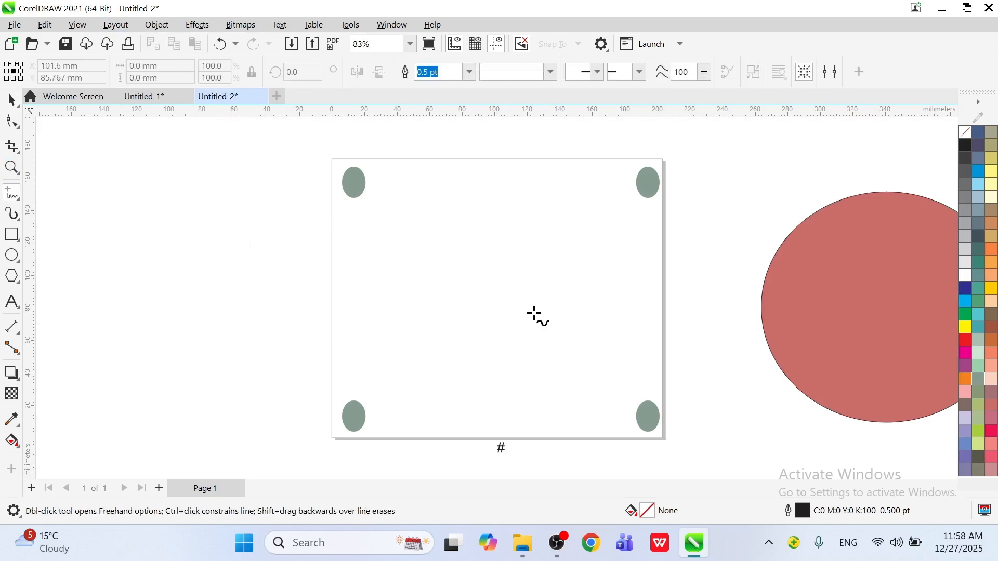